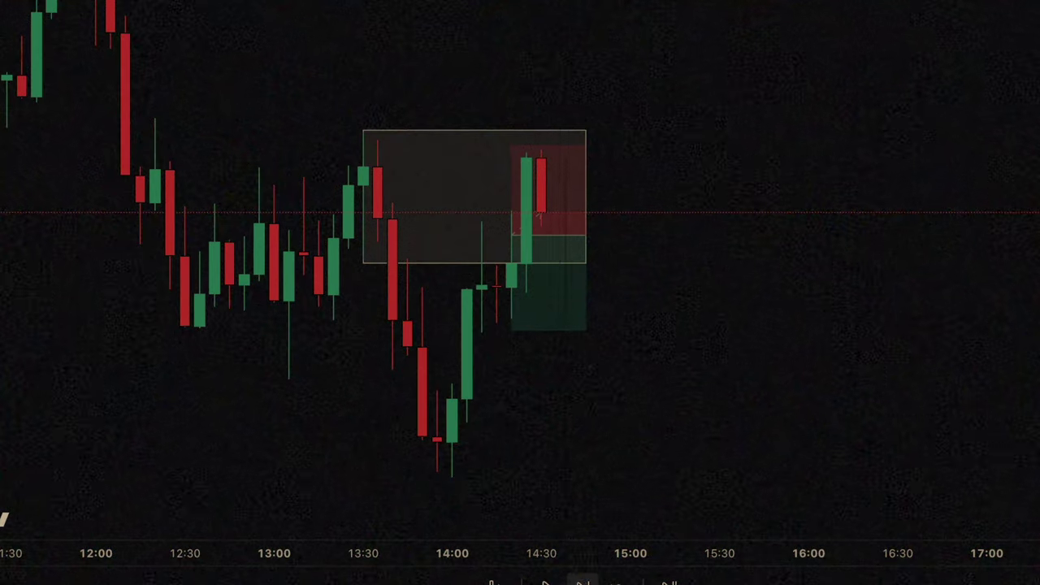
pyautogui.hotkey('shift', 'Right')
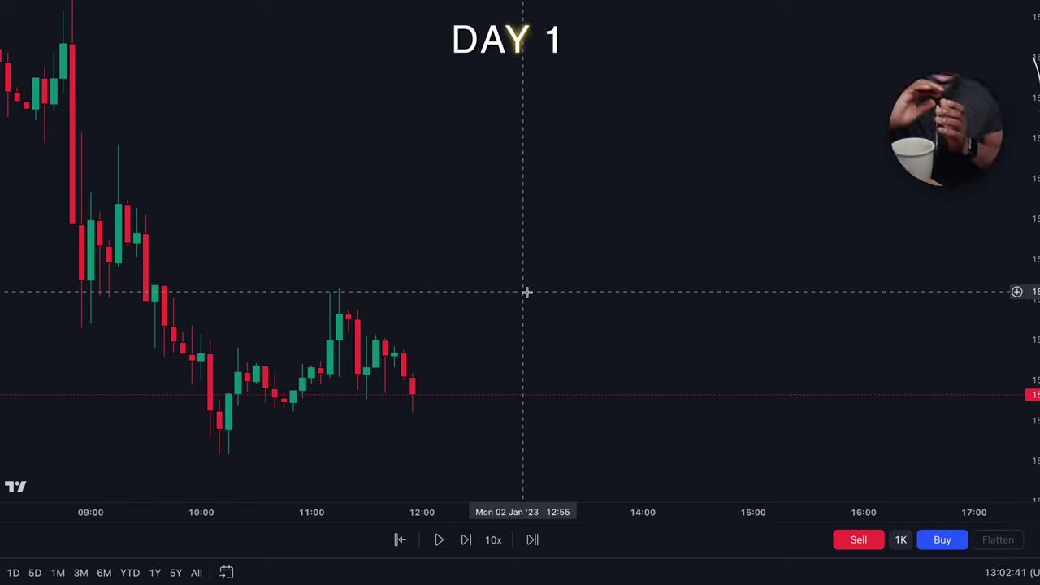
# - Advance the candle replay of 2 January 2023 past the 11:55 candle
pyautogui.scroll(3, 437, 334)
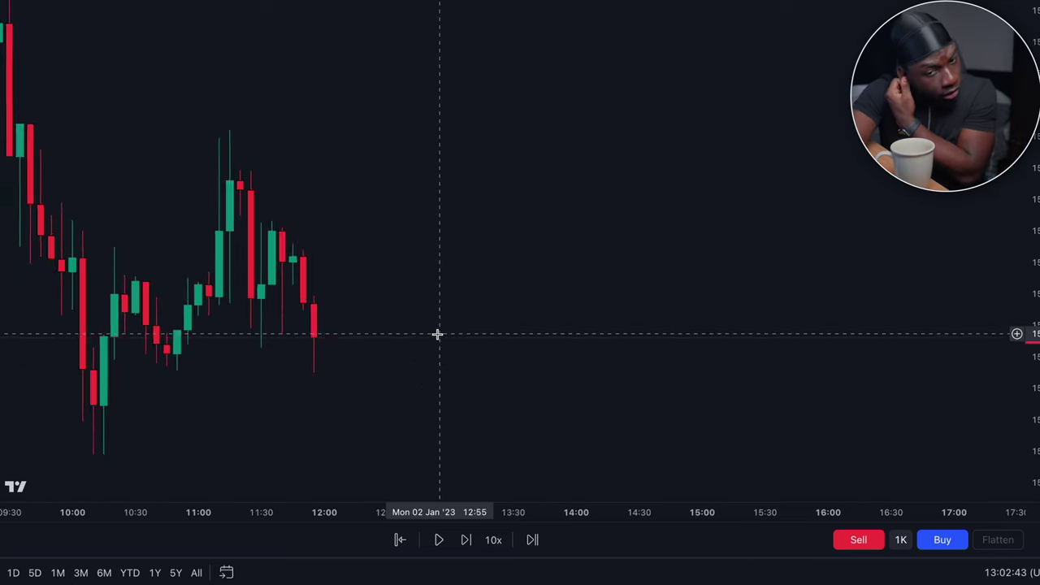
pyautogui.scroll(-2, 438, 334)
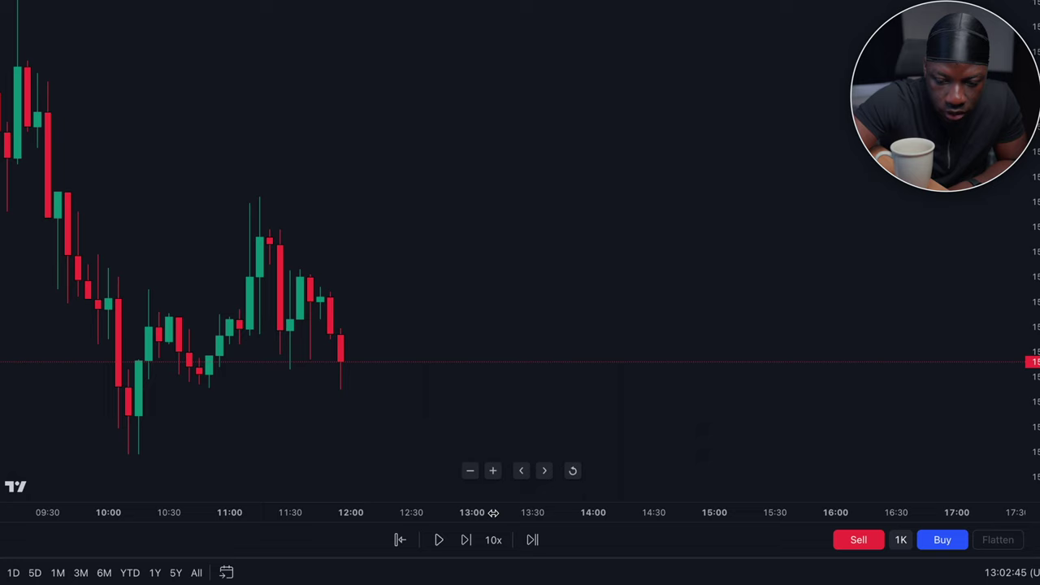
pyautogui.scroll(-3, 527, 343)
pyautogui.scroll(2, 527, 343)
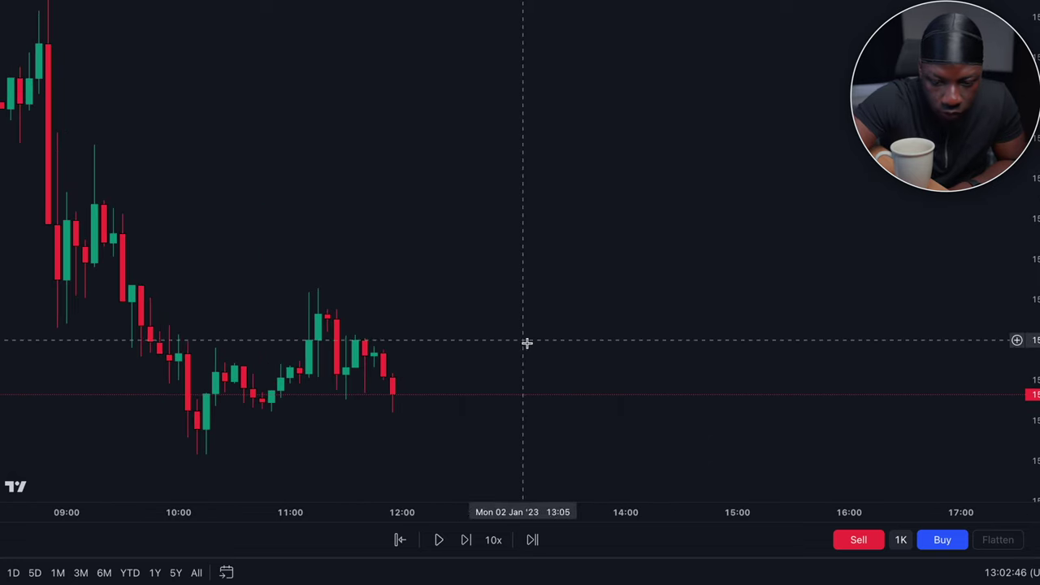
pyautogui.click(468, 542)
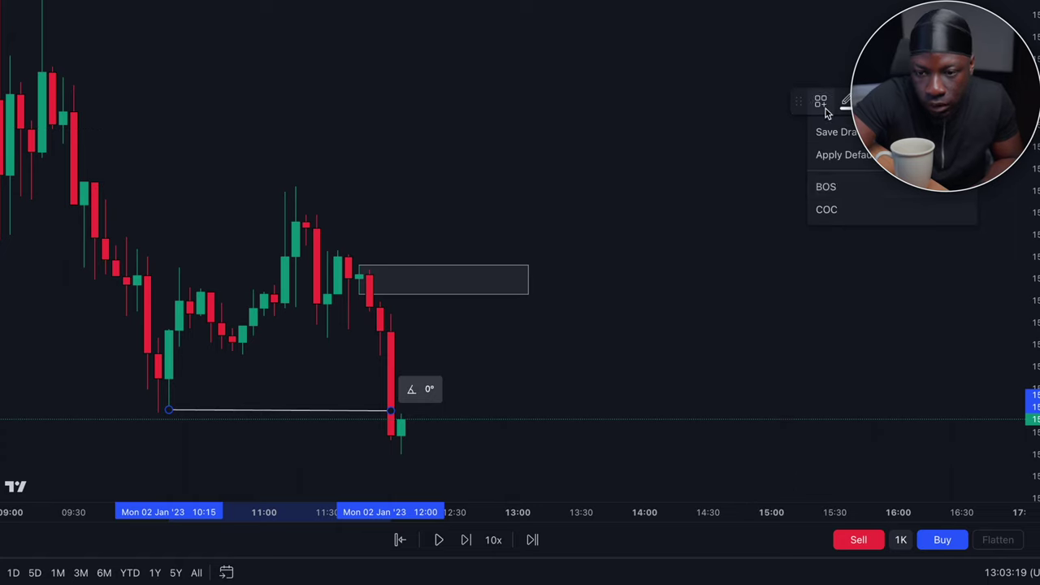
# - Apply the BOS template to the trend line between 10:15 and 12:00, and advance the replay to the 12:30 candle
pyautogui.click(844, 188)
pyautogui.click(465, 540)
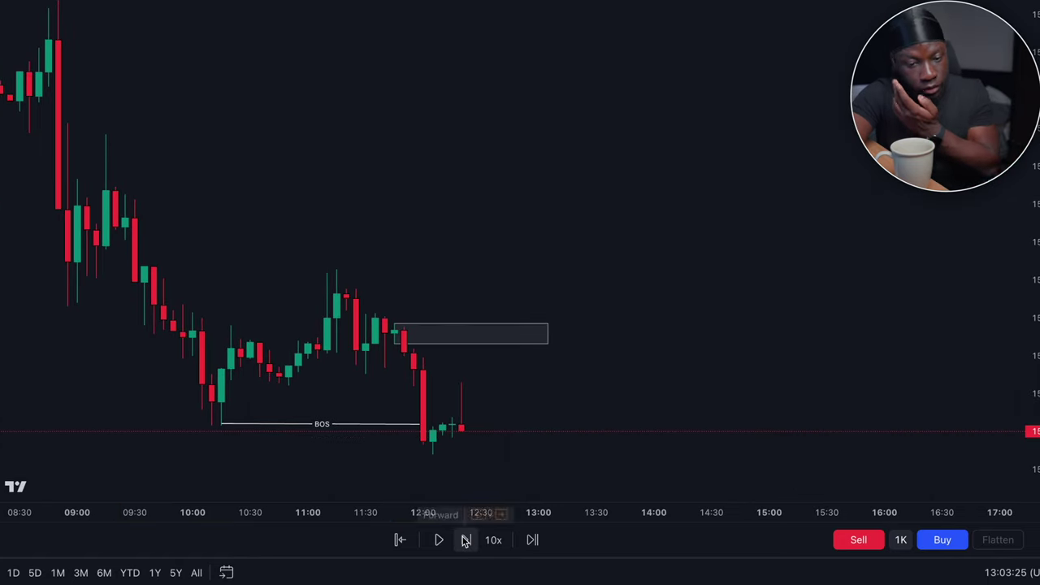
pyautogui.click(466, 540)
pyautogui.click(464, 545)
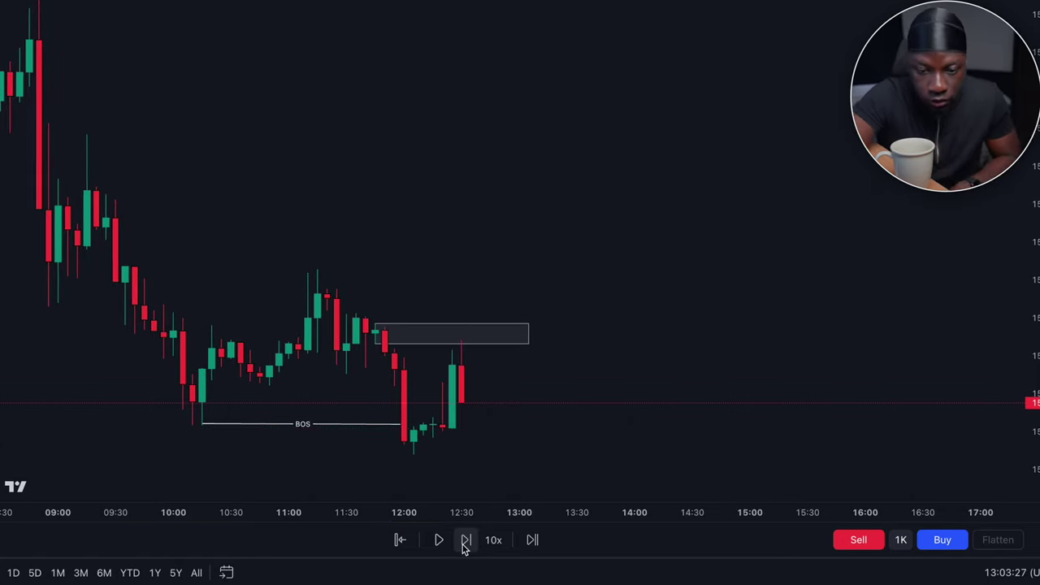
# - Set the short position's stop just above the 12:30 candle's wick at 0.088 and its target at 0.088 for a 1:1 ratio
pyautogui.scroll(3, 536, 413)
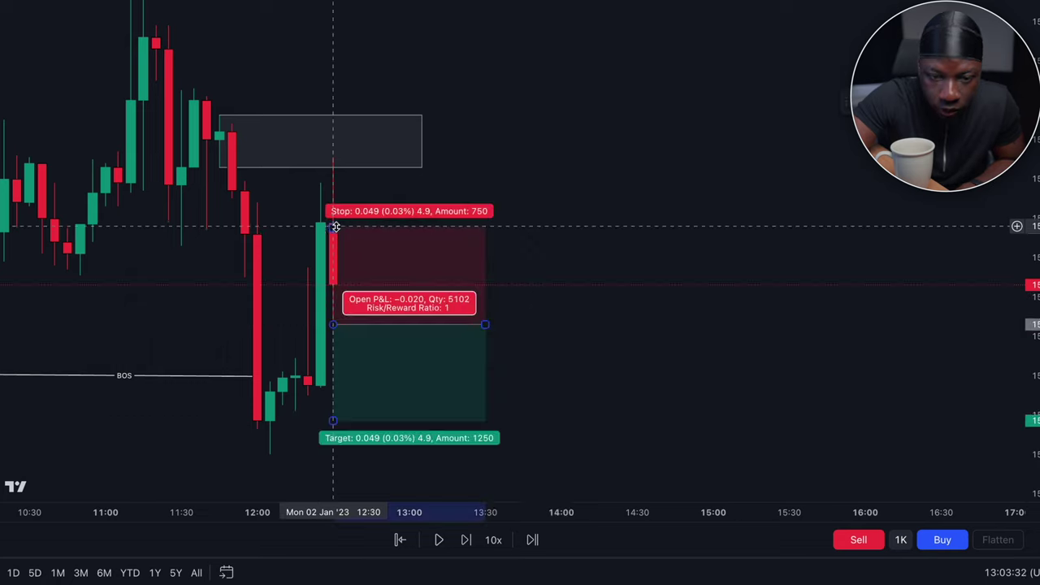
pyautogui.moveTo(334, 228); pyautogui.dragTo(337, 152)
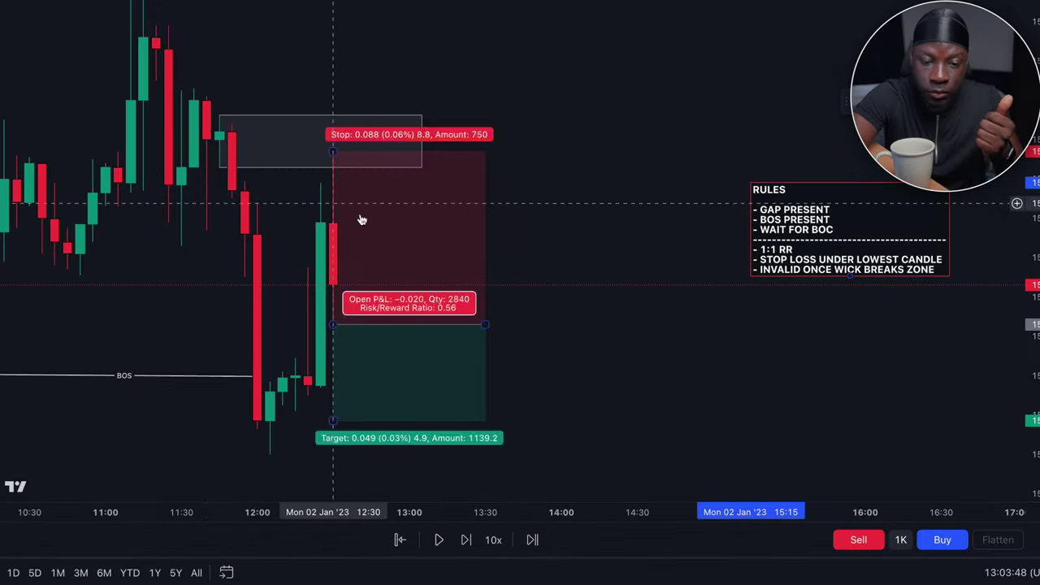
pyautogui.scroll(-3, 301, 301)
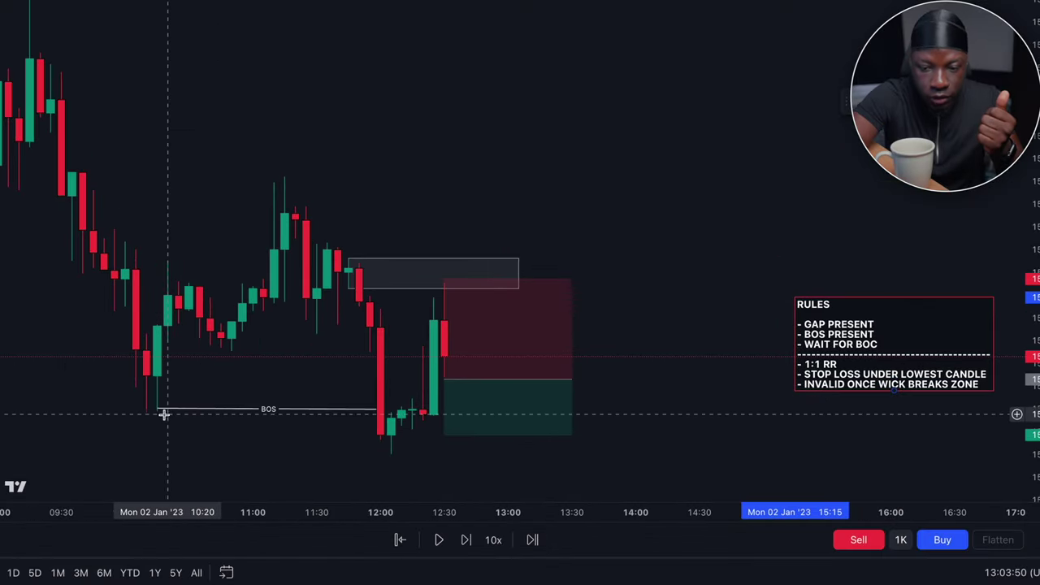
pyautogui.scroll(2, 474, 365)
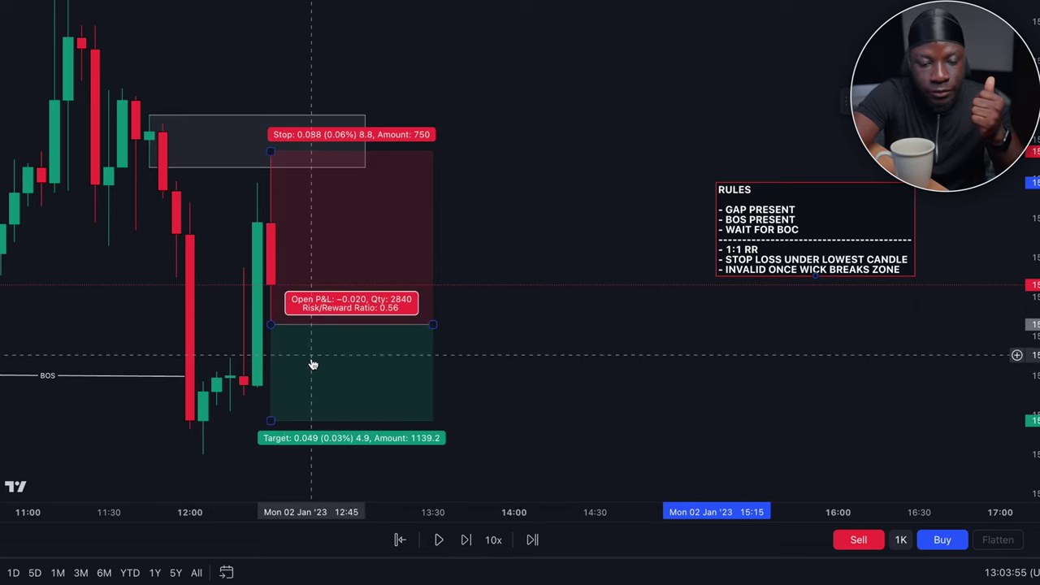
pyautogui.moveTo(271, 421); pyautogui.dragTo(260, 498)
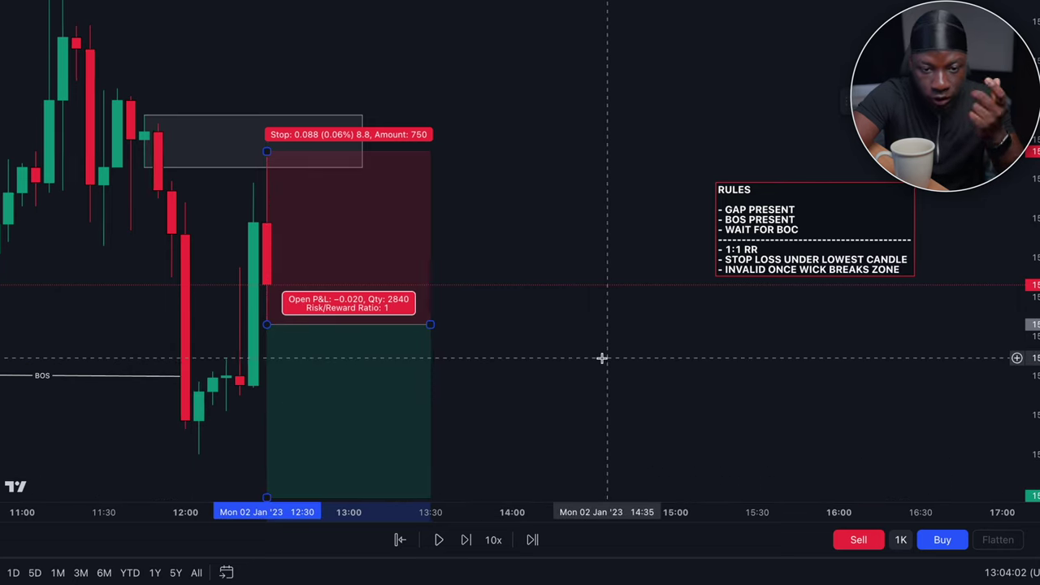
# - Advance the replay candle by candle to 13:05, until the price reaches the short position's target
pyautogui.scroll(-1, 540, 311)
pyautogui.scroll(-3, 540, 312)
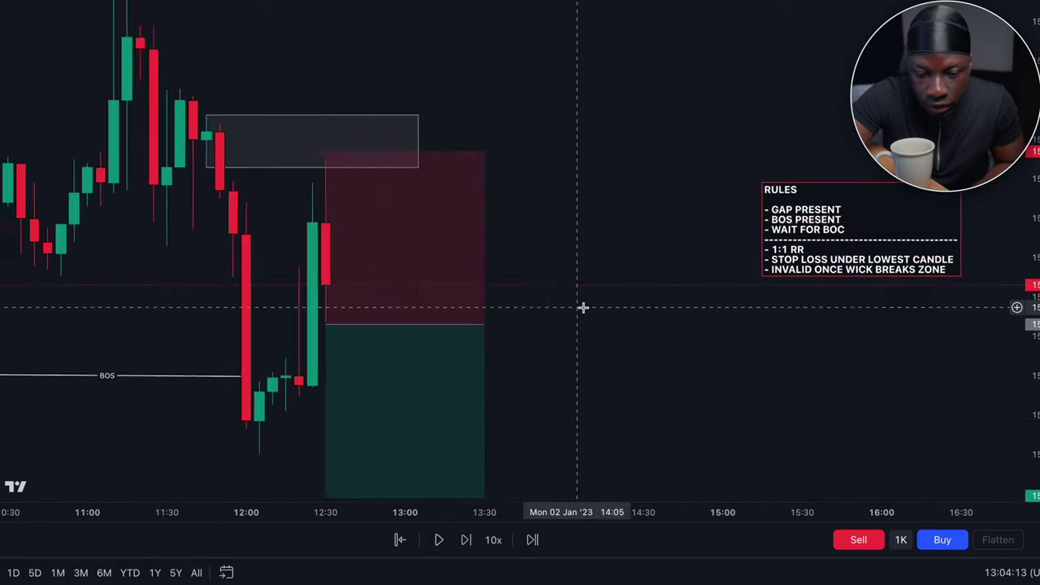
pyautogui.scroll(-2, 582, 307)
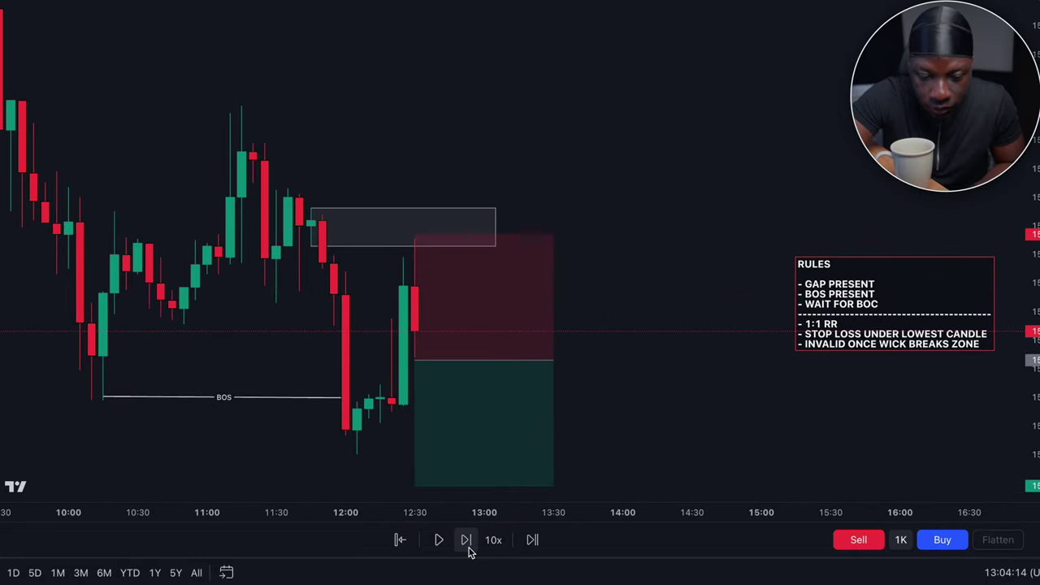
pyautogui.click(468, 550)
pyautogui.click(467, 542)
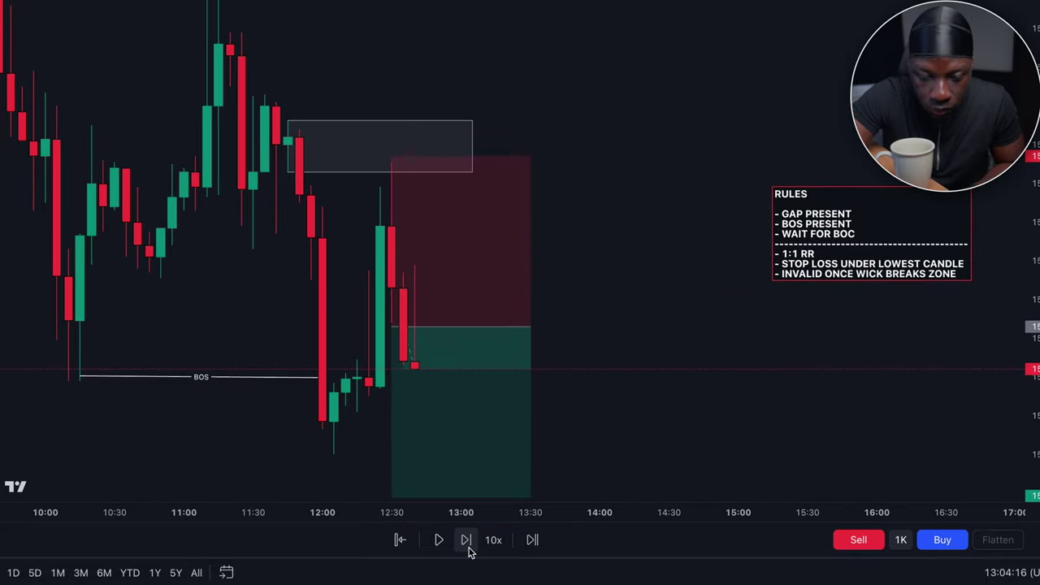
pyautogui.click(467, 541)
pyautogui.click(467, 541)
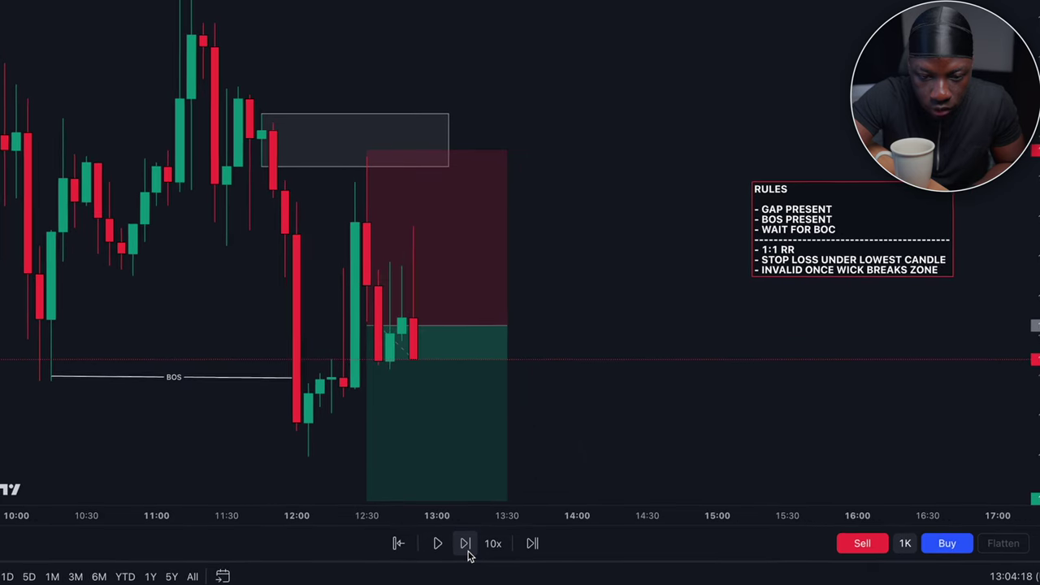
pyautogui.click(467, 541)
pyautogui.click(466, 559)
pyautogui.click(466, 559)
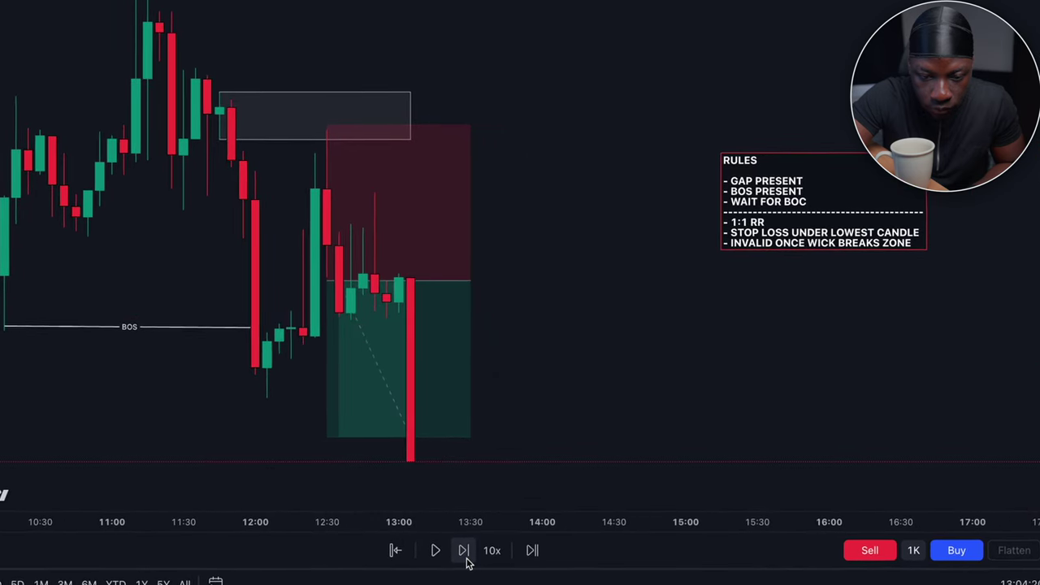
# - Inspect the closed short position and advance the replay past the 13:05 candle
pyautogui.moveTo(455, 407)
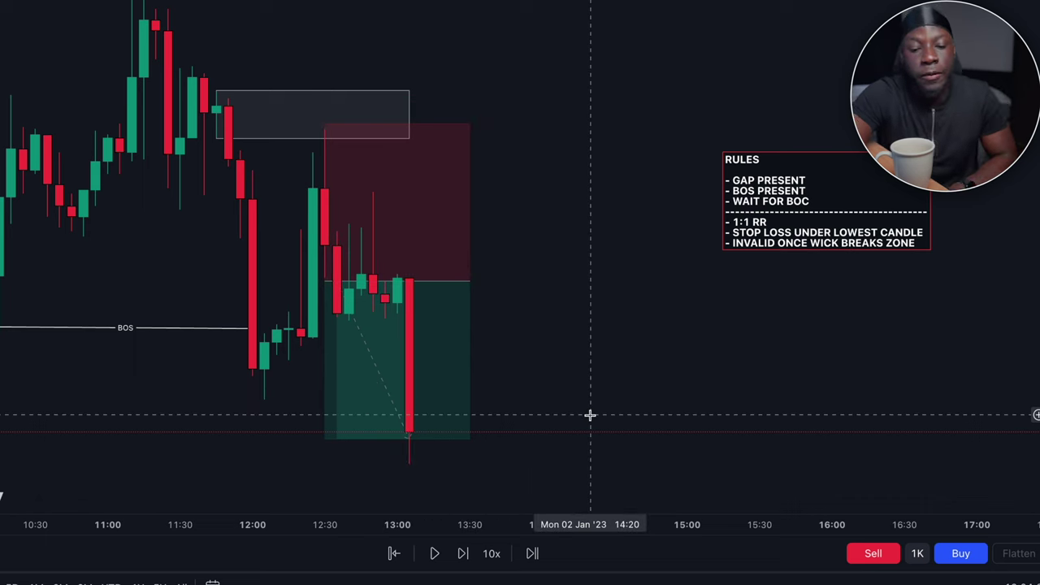
pyautogui.moveTo(348, 403)
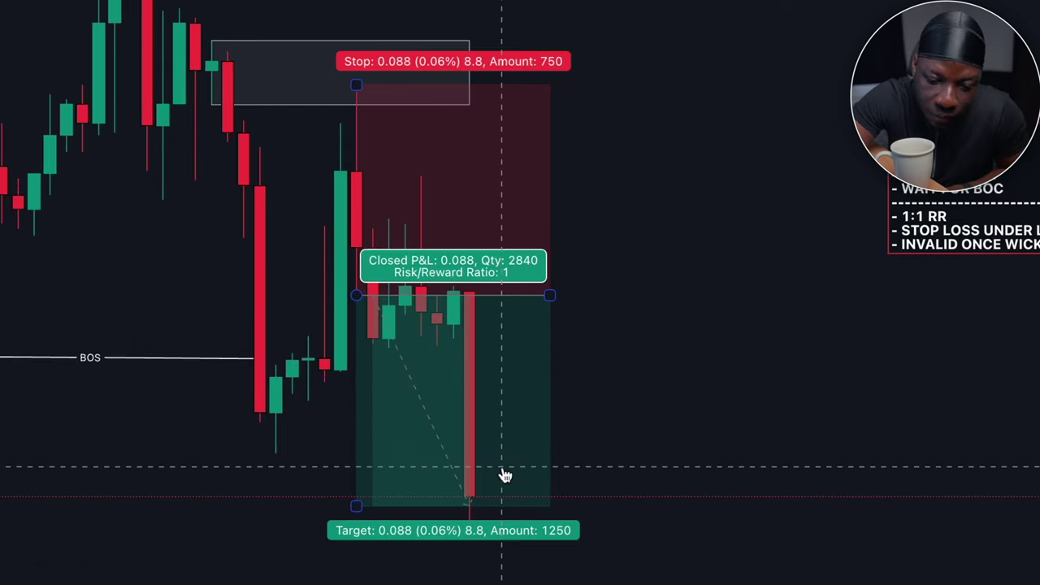
pyautogui.scroll(-4, 794, 481)
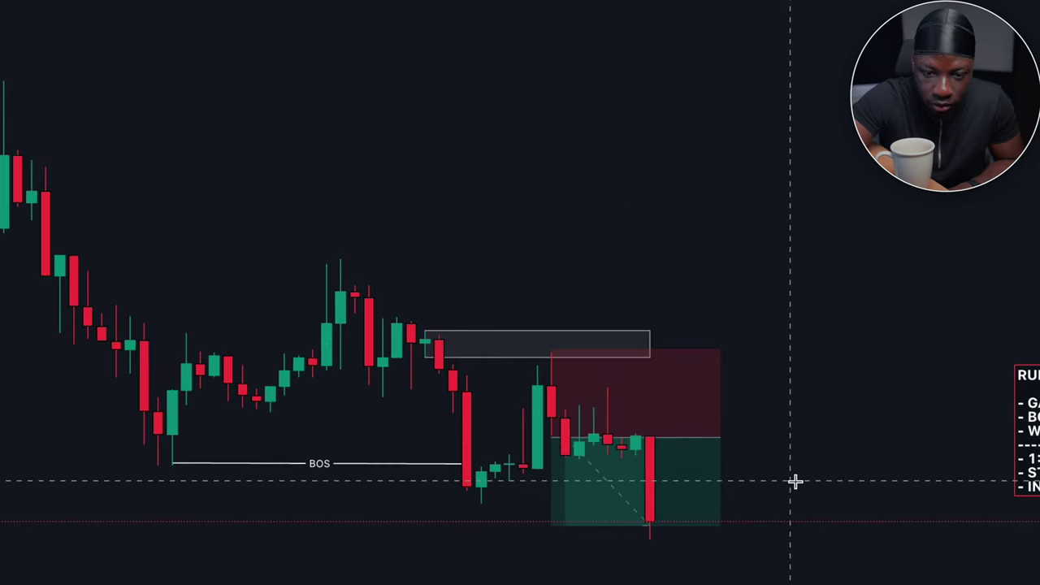
pyautogui.scroll(4, 794, 480)
pyautogui.moveTo(550, 495)
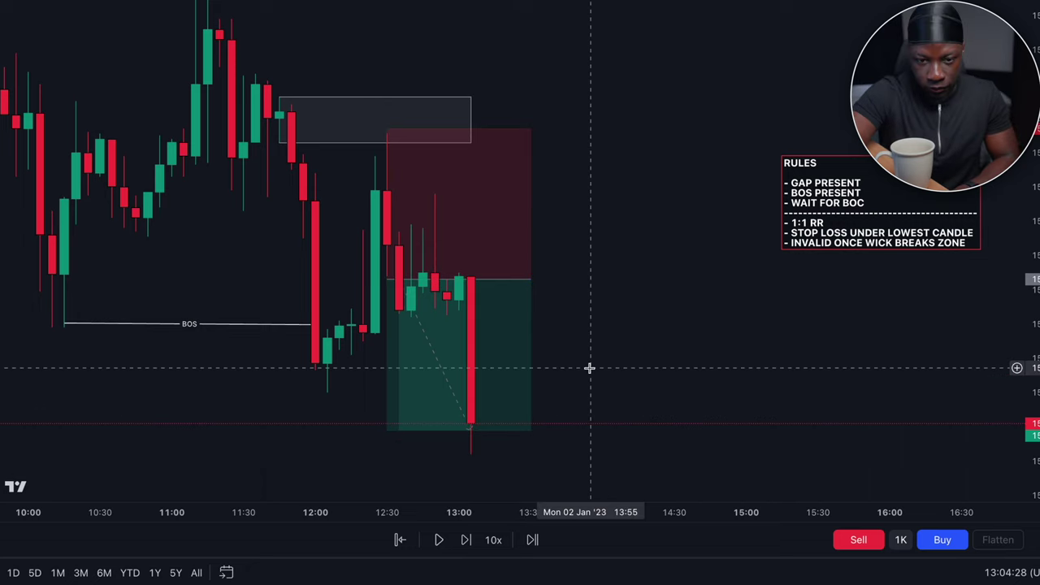
pyautogui.click(467, 542)
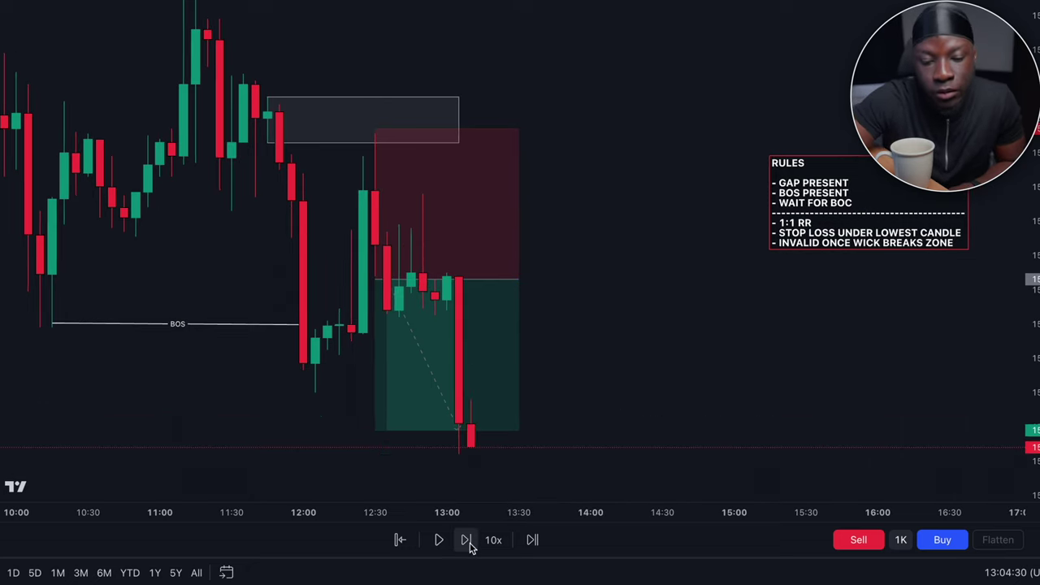
pyautogui.click(468, 541)
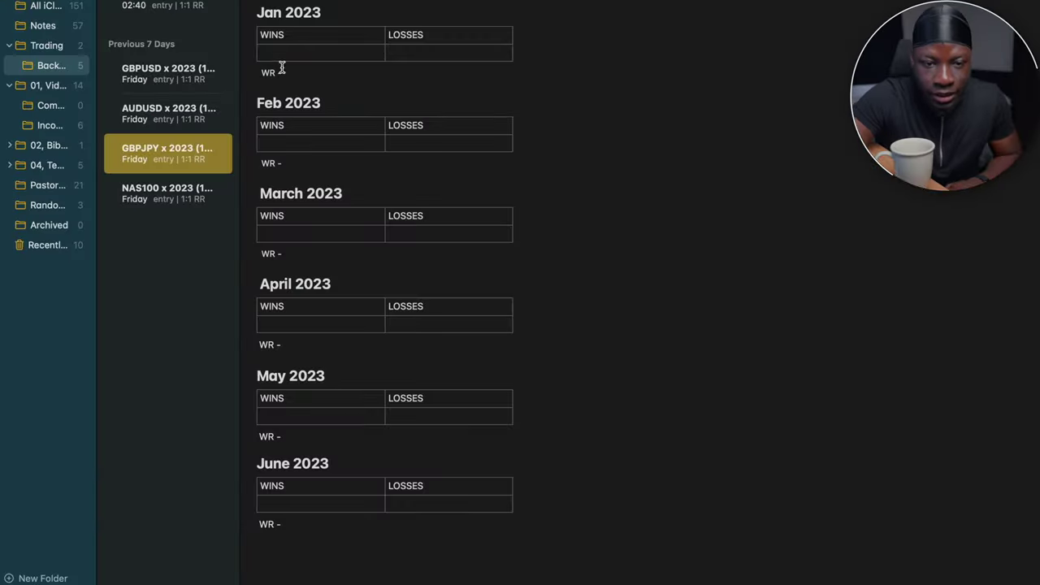
# - In the GBPJPY 2023 backtesting note, record a win as "/" under WINS for Jan 2023
pyautogui.click(314, 53)
pyautogui.write('/')
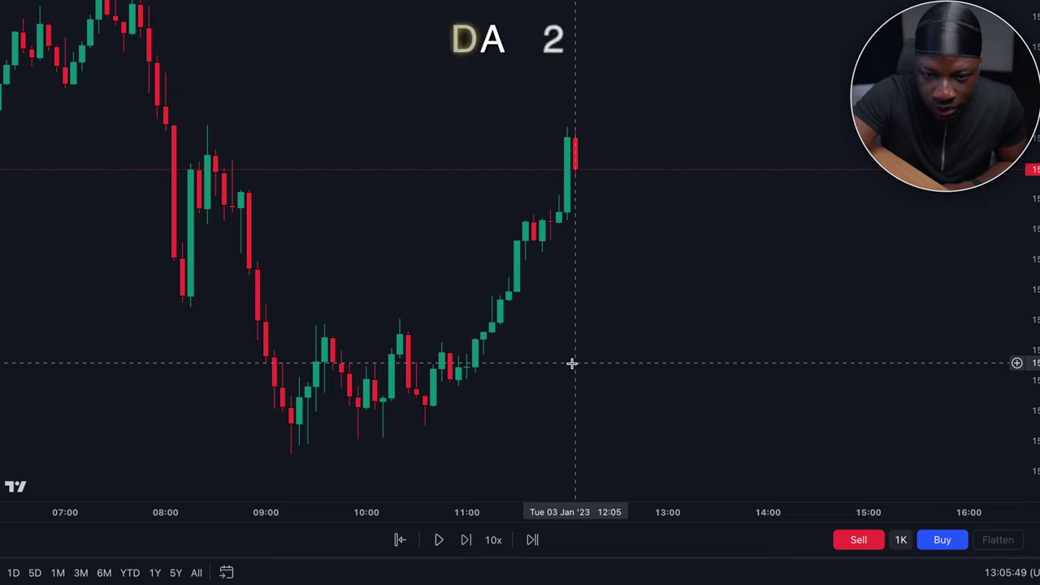
# - Advance the replay of 3 January 2023 from the 12:05 candle to the 13:05 candle
pyautogui.scroll(-3, 571, 364)
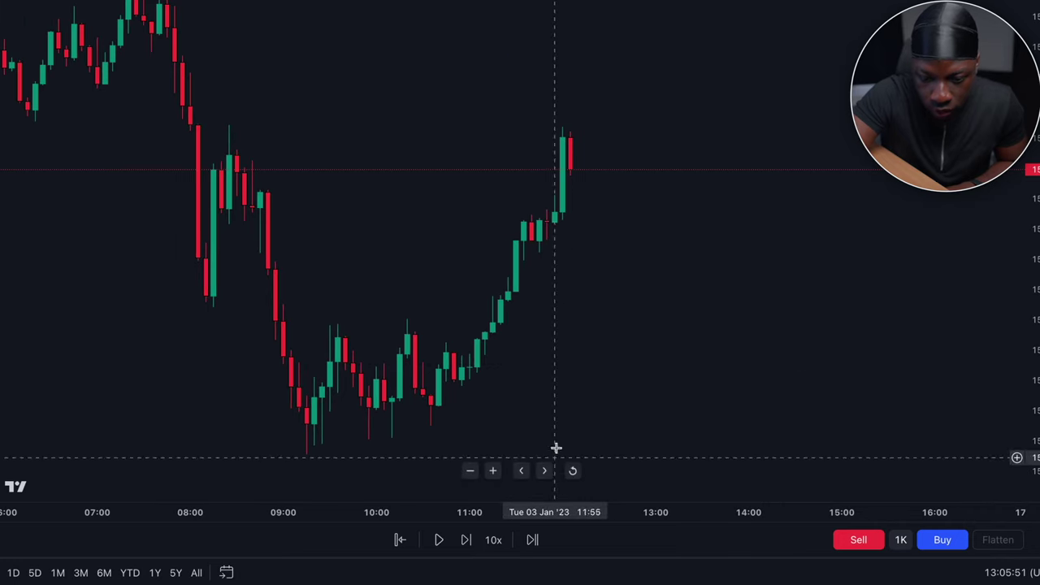
pyautogui.scroll(1, 624, 377)
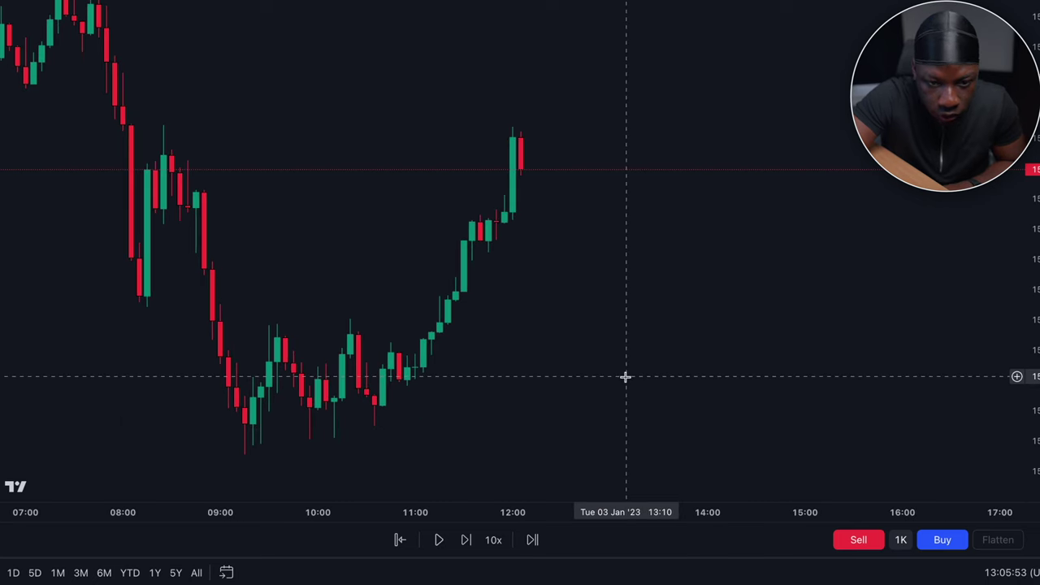
pyautogui.scroll(-3, 625, 376)
pyautogui.scroll(2, 625, 376)
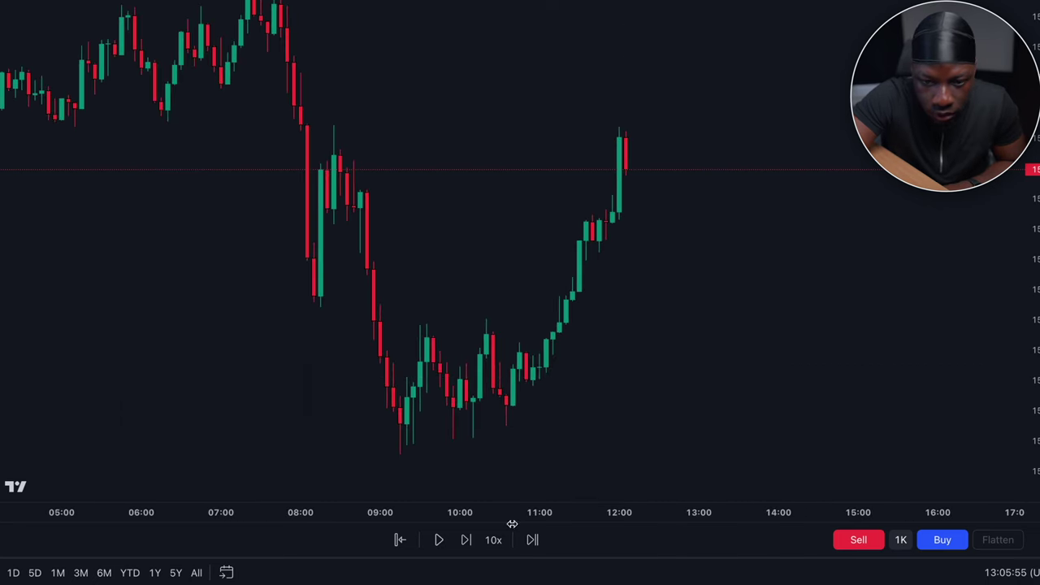
pyautogui.click(470, 542)
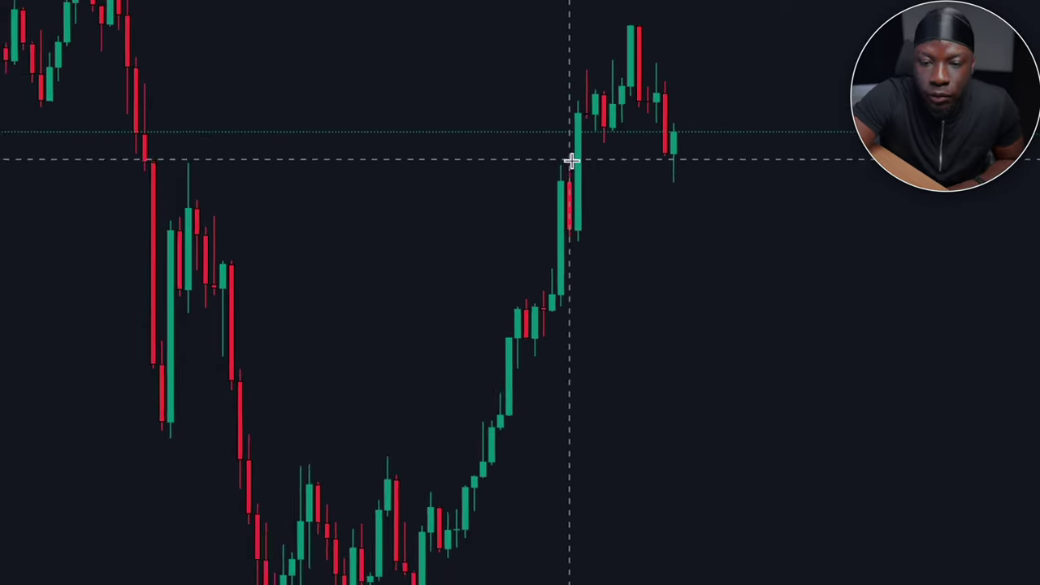
# - Advance the 3 January replay four more candles to 13:25
pyautogui.hscroll(2, 694, 164)
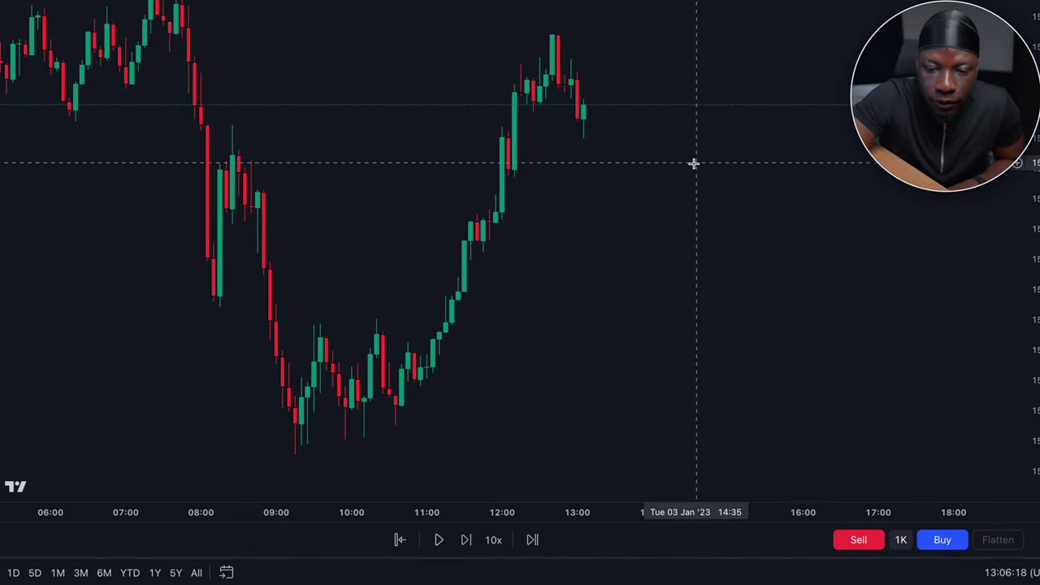
pyautogui.scroll(1, 694, 163)
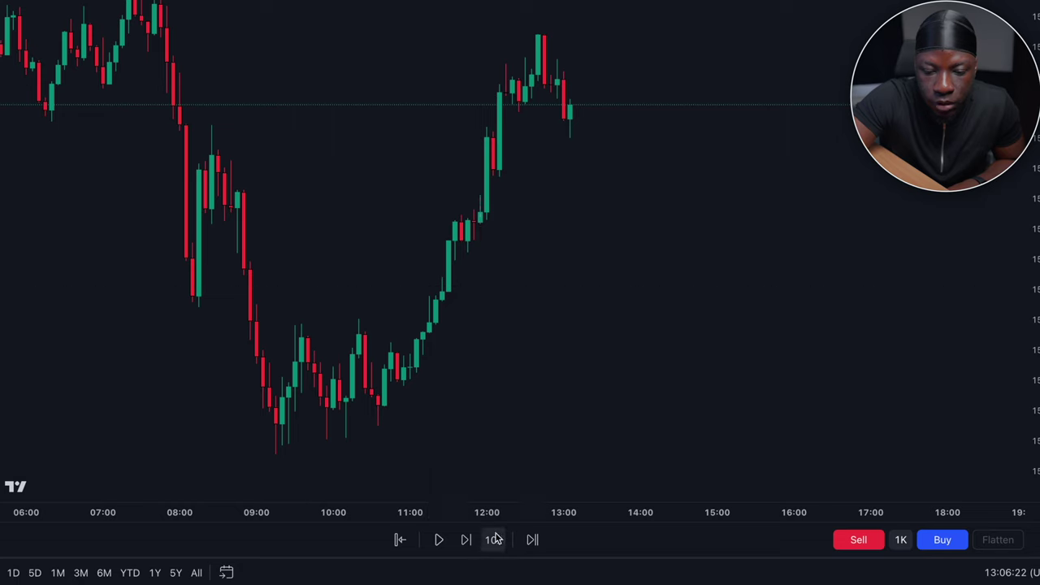
pyautogui.click(469, 540)
pyautogui.click(468, 540)
pyautogui.click(469, 540)
pyautogui.click(469, 539)
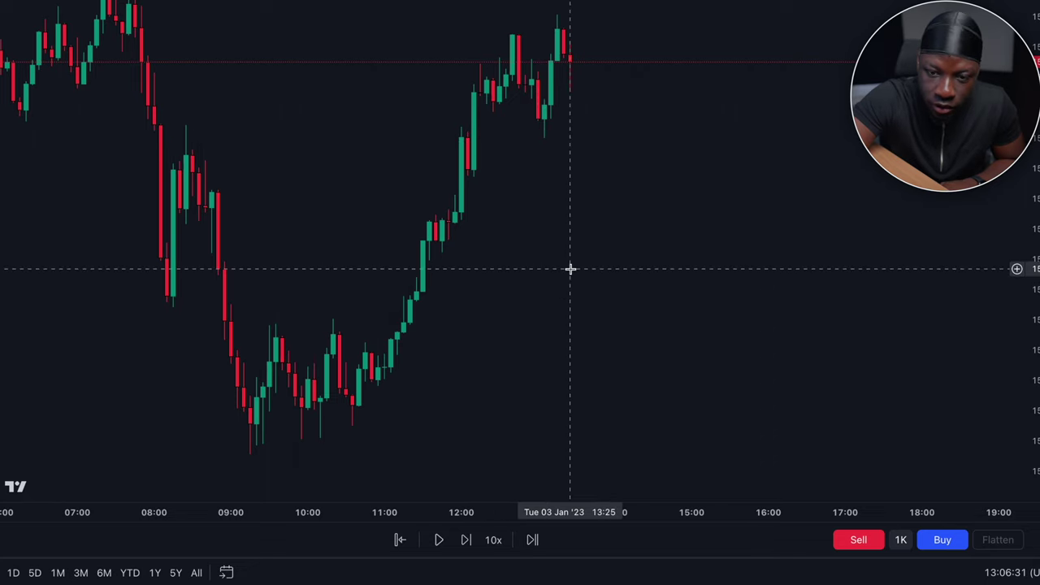
# - Advance the 3 January replay candle by candle to 14:50 and focus on the most recent price action
pyautogui.click(468, 548)
pyautogui.click(468, 548)
pyautogui.click(469, 548)
pyautogui.click(468, 548)
pyautogui.click(468, 553)
pyautogui.click(468, 553)
pyautogui.click(469, 552)
pyautogui.click(469, 553)
pyautogui.click(468, 553)
pyautogui.click(468, 553)
pyautogui.click(468, 553)
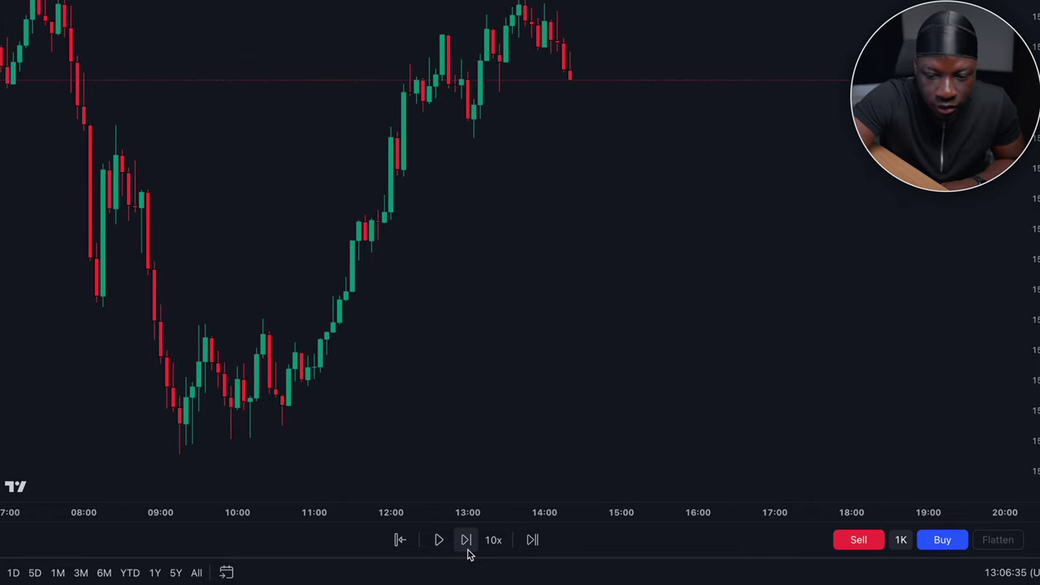
pyautogui.click(469, 550)
pyautogui.click(468, 550)
pyautogui.click(468, 550)
pyautogui.click(469, 551)
pyautogui.click(468, 550)
pyautogui.click(468, 550)
pyautogui.scroll(3, 676, 181)
pyautogui.hscroll(-3, 676, 180)
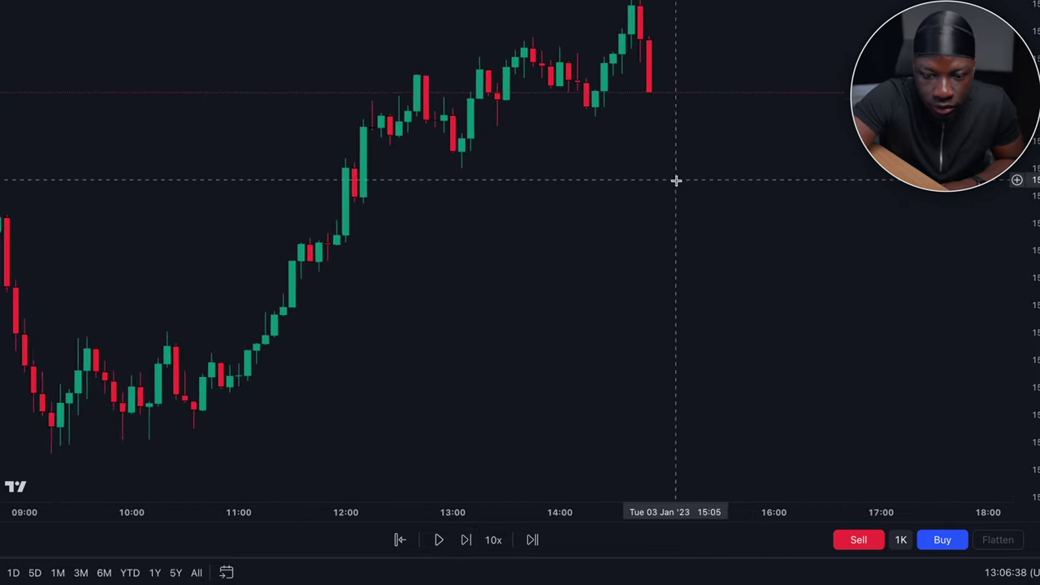
pyautogui.scroll(1, 675, 179)
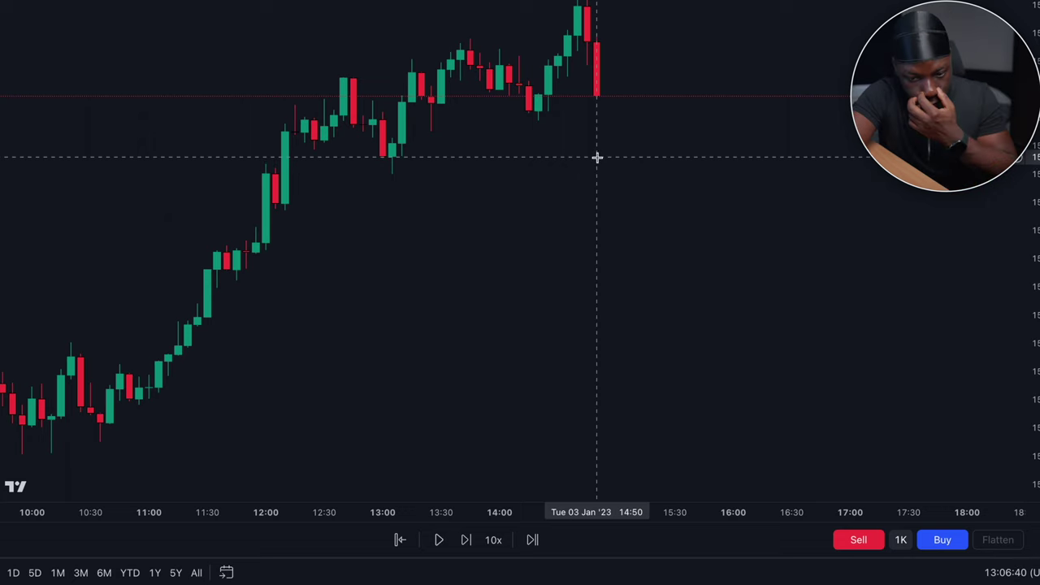
pyautogui.scroll(3, 659, 60)
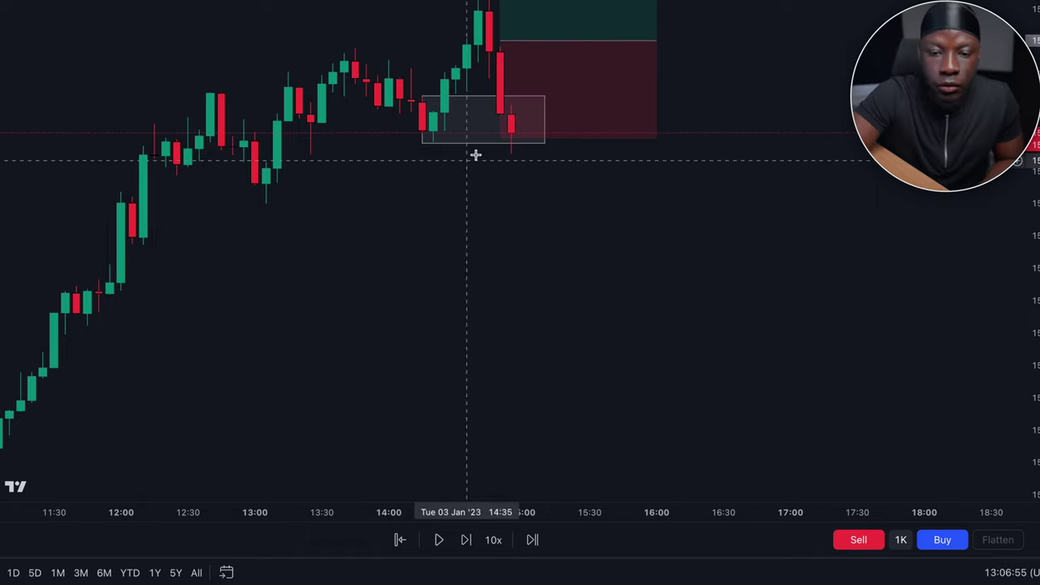
# - Clear the long position and its zone rectangle from the chart and advance the 3 January replay to the 16:55 candle
pyautogui.press('Delete')
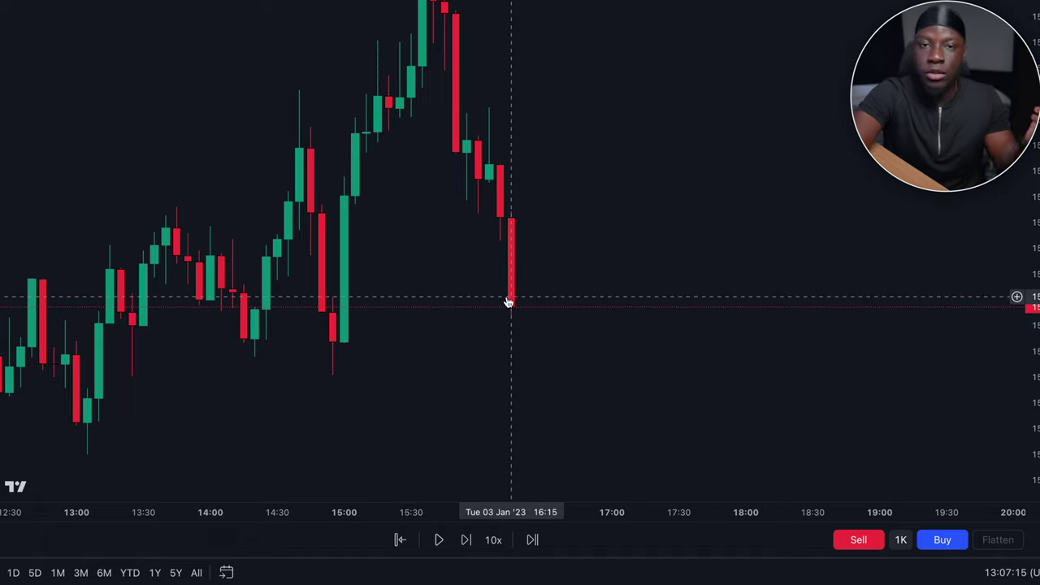
pyautogui.click(439, 541)
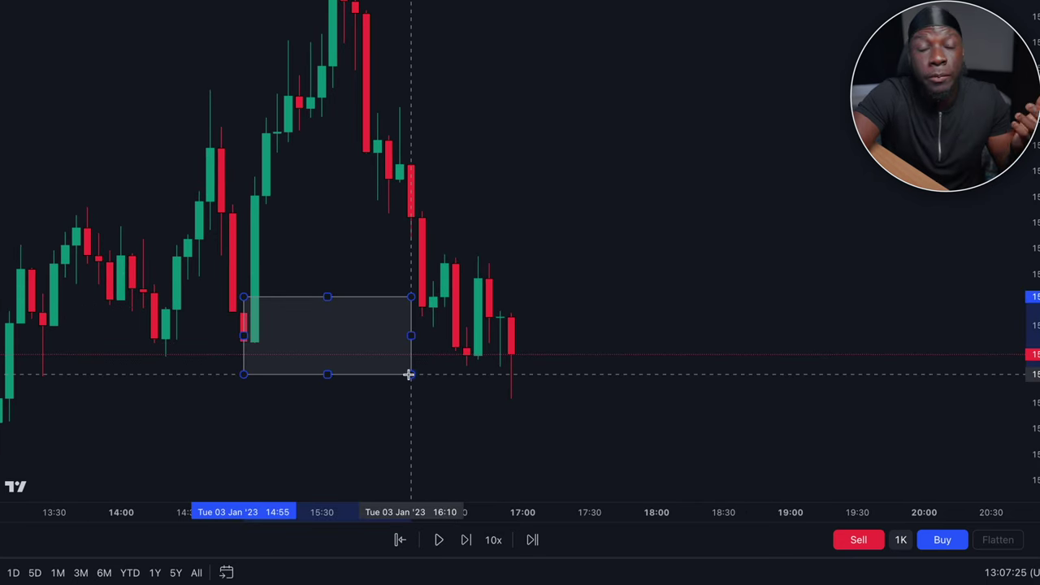
# - Extend the zone rectangle starting at the 14:55 candle beyond the latest candle to about 17:10
pyautogui.click(427, 400)
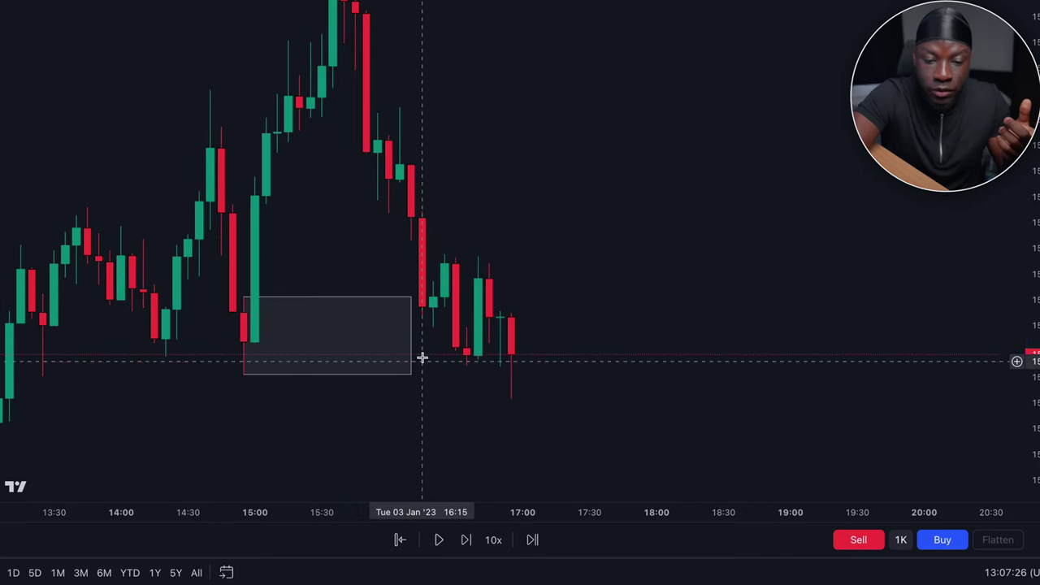
pyautogui.moveTo(410, 339); pyautogui.dragTo(542, 338)
pyautogui.click(586, 325)
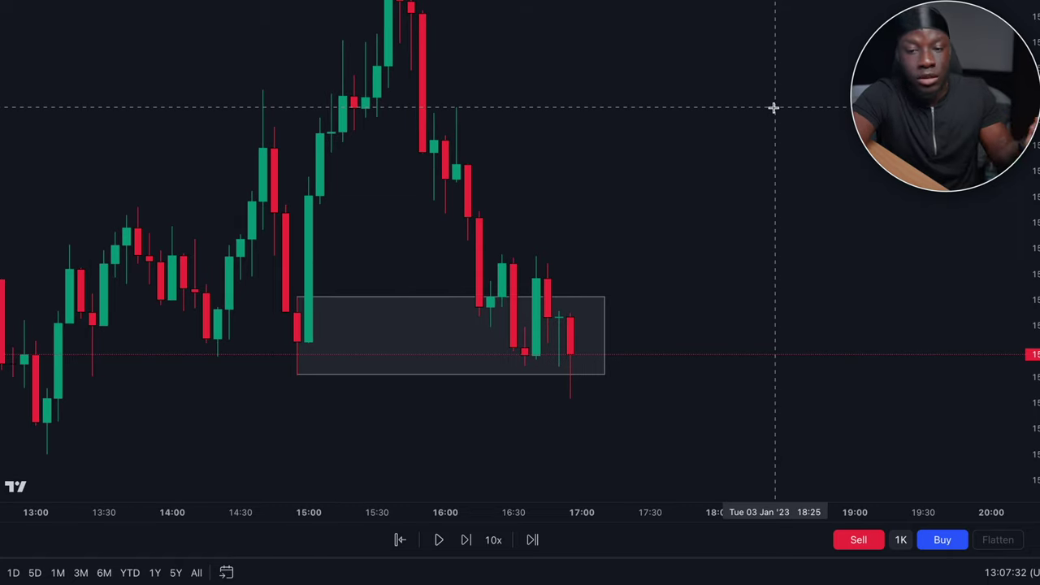
pyautogui.scroll(-1, 774, 107)
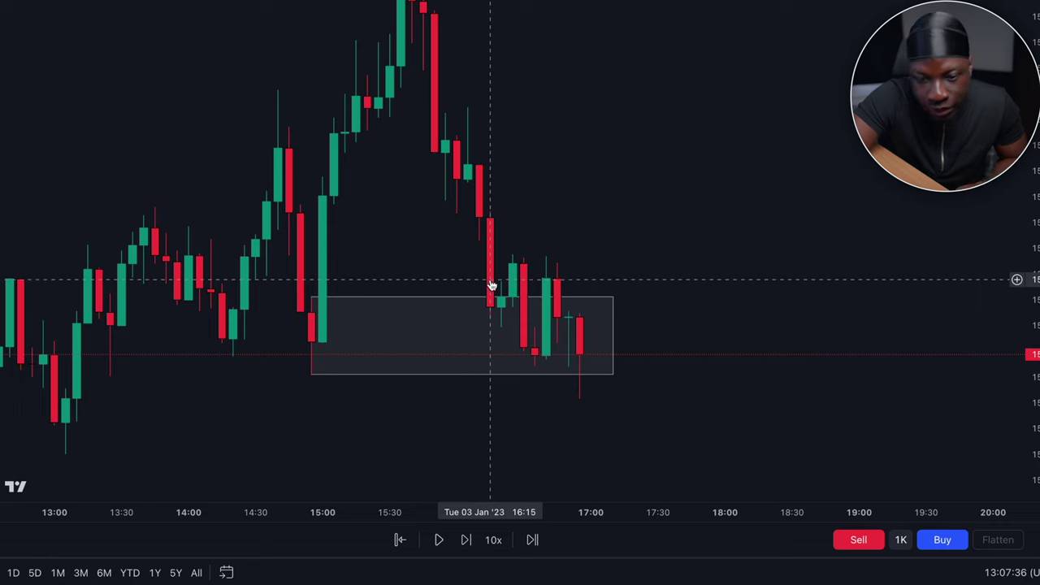
pyautogui.scroll(-2, 525, 324)
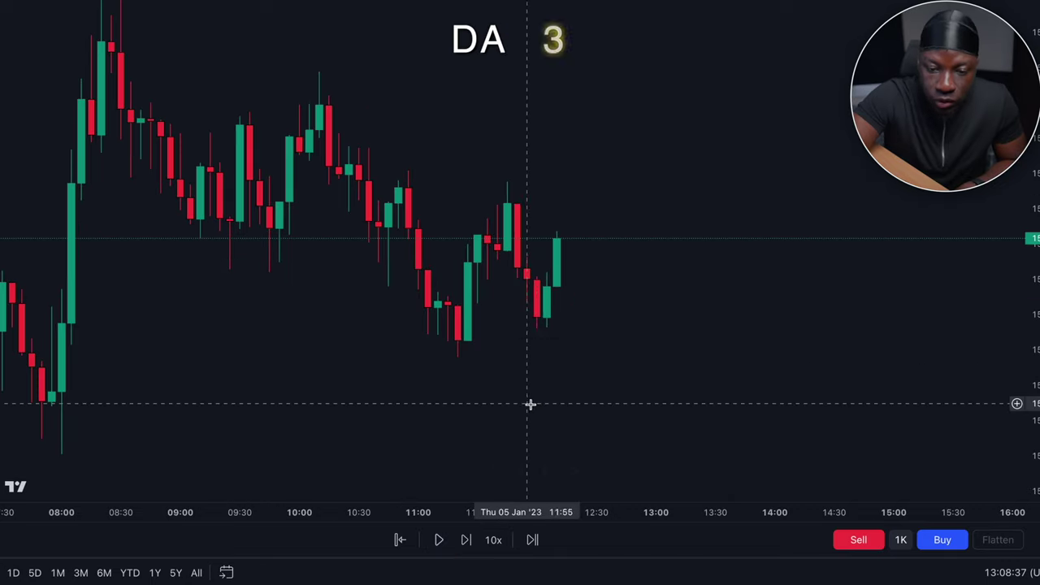
# - Examine the overnight and morning price action leading up to 12:10 on 5 January 2023
pyautogui.scroll(1, 536, 405)
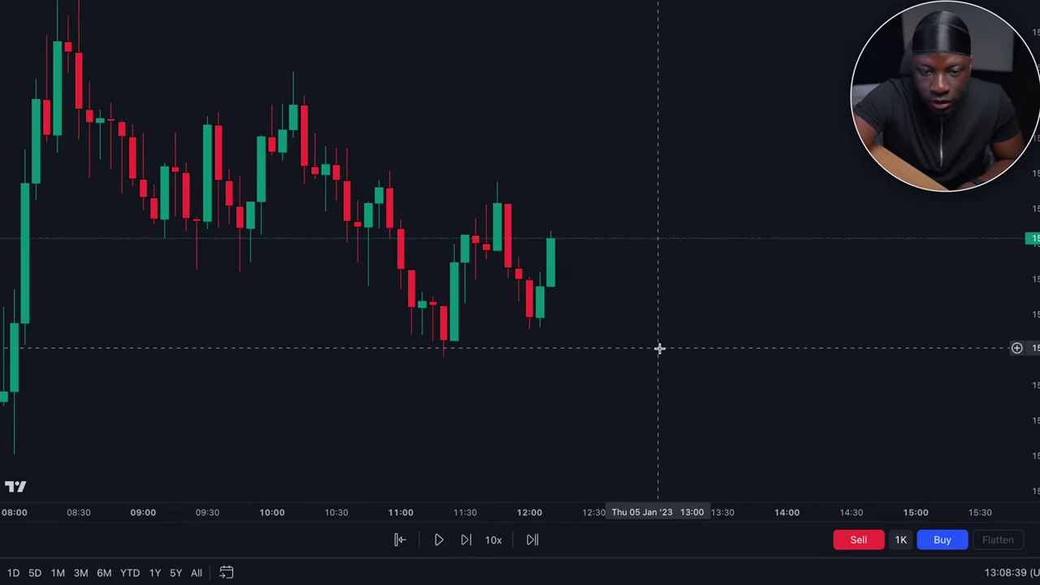
pyautogui.scroll(-5, 659, 348)
pyautogui.scroll(-3, 659, 349)
pyautogui.scroll(4, 659, 348)
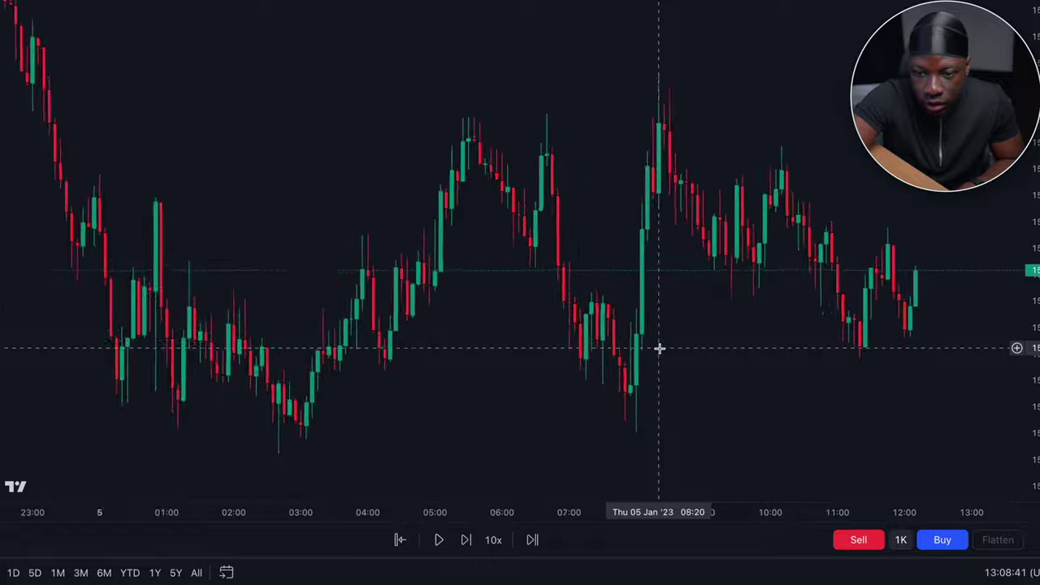
pyautogui.hscroll(5, 659, 349)
pyautogui.scroll(2, 659, 348)
pyautogui.hscroll(4, 659, 349)
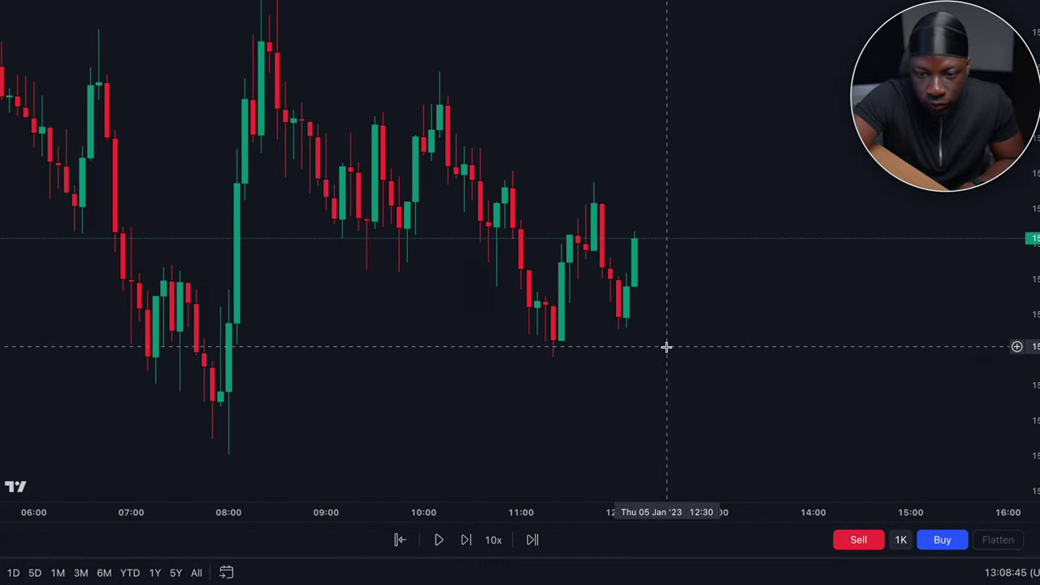
pyautogui.scroll(1, 630, 323)
# - Advance the 5 January replay from the 12:10 candle to the 13:10 candle
pyautogui.click(465, 541)
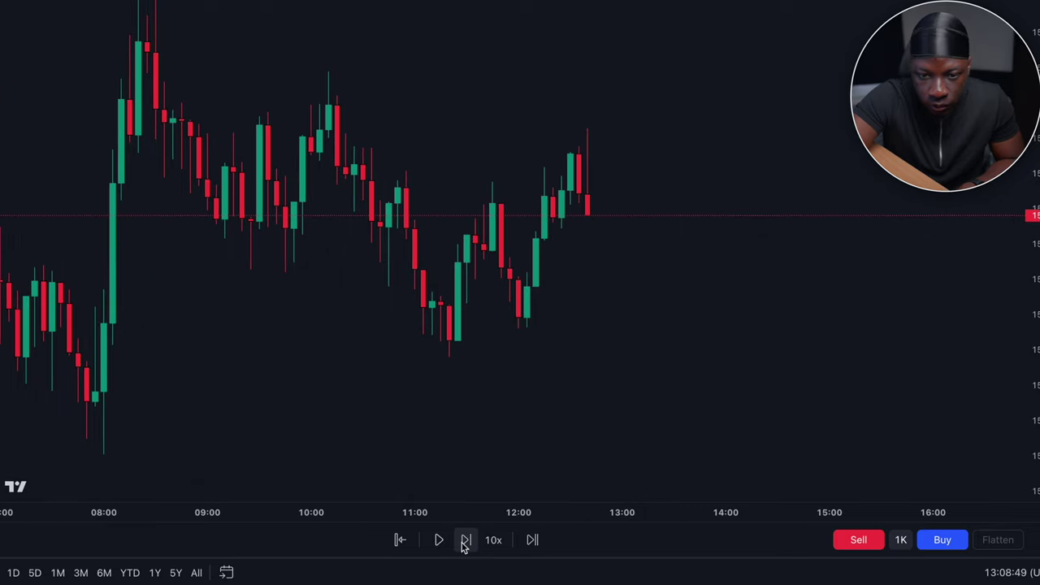
pyautogui.click(462, 542)
pyautogui.click(462, 542)
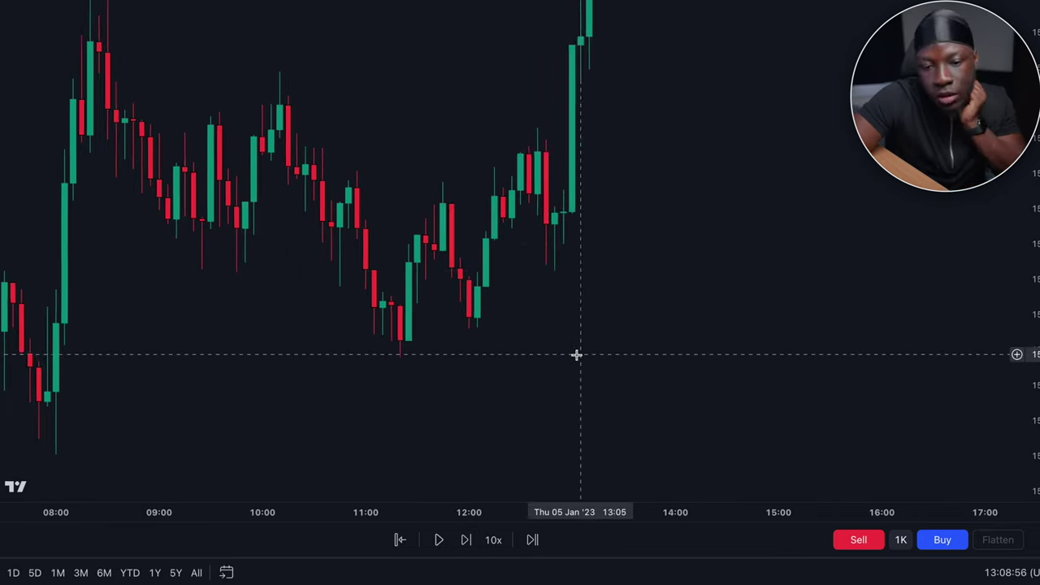
pyautogui.hscroll(3, 576, 355)
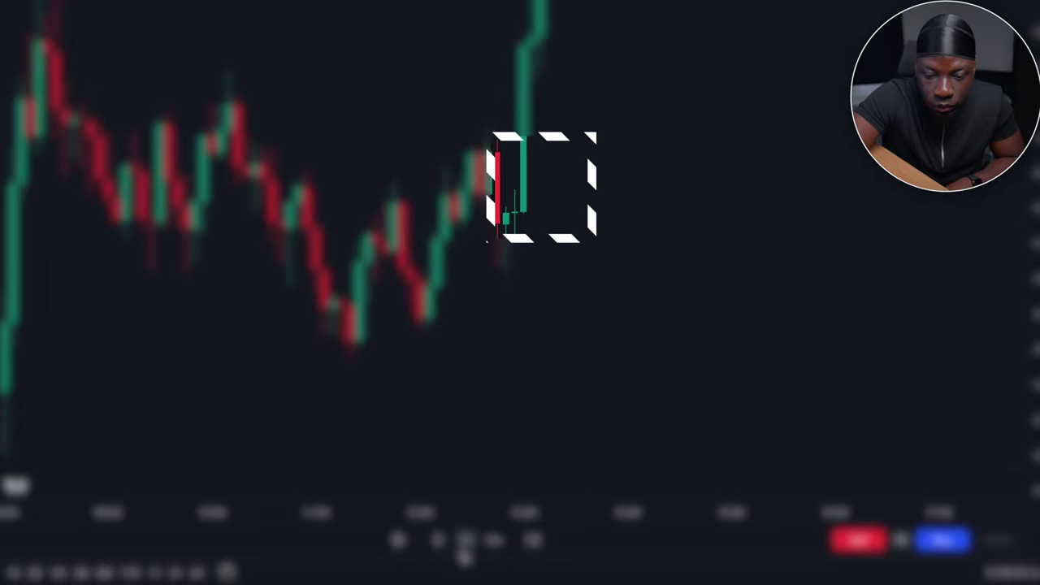
# - Advance the 5 January replay candle by candle from 13:10 to 14:40
pyautogui.click(464, 551)
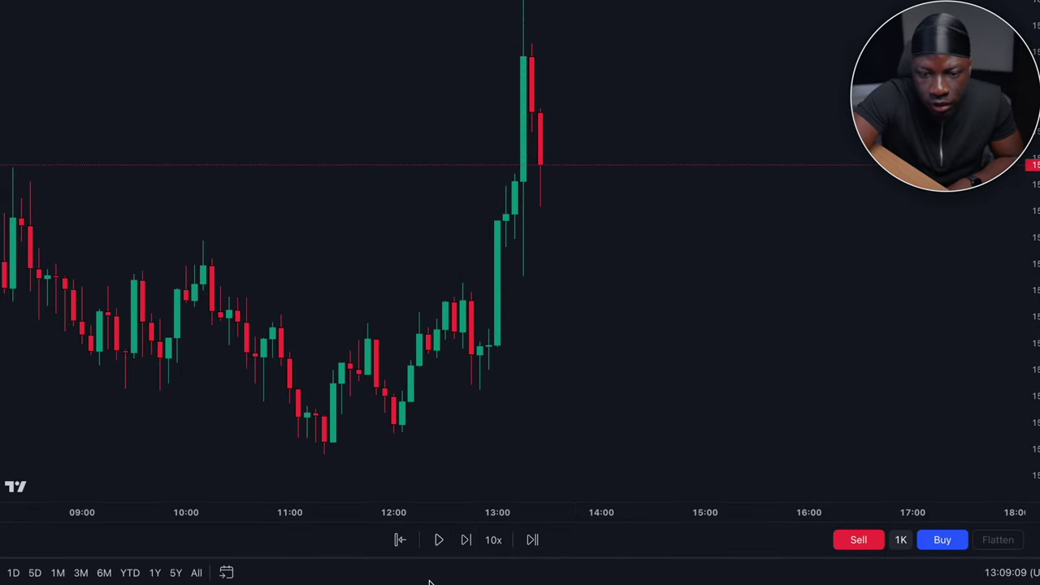
pyautogui.click(470, 542)
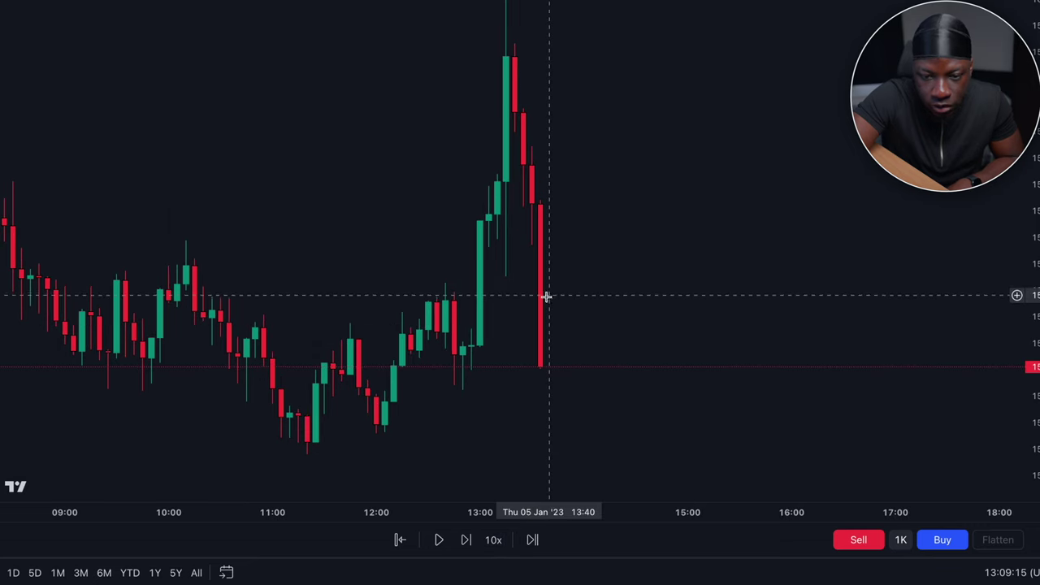
pyautogui.click(468, 544)
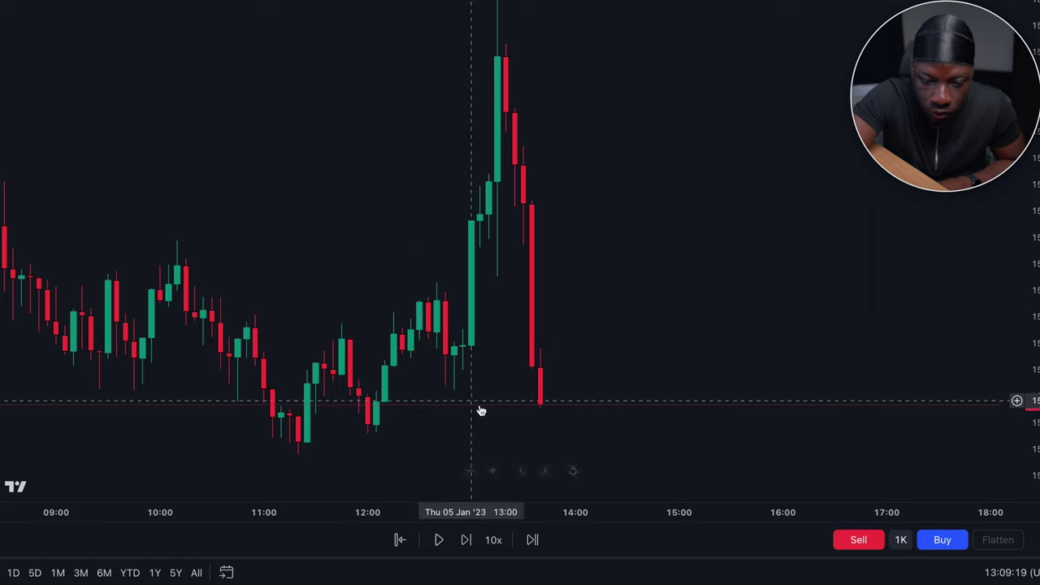
pyautogui.click(468, 543)
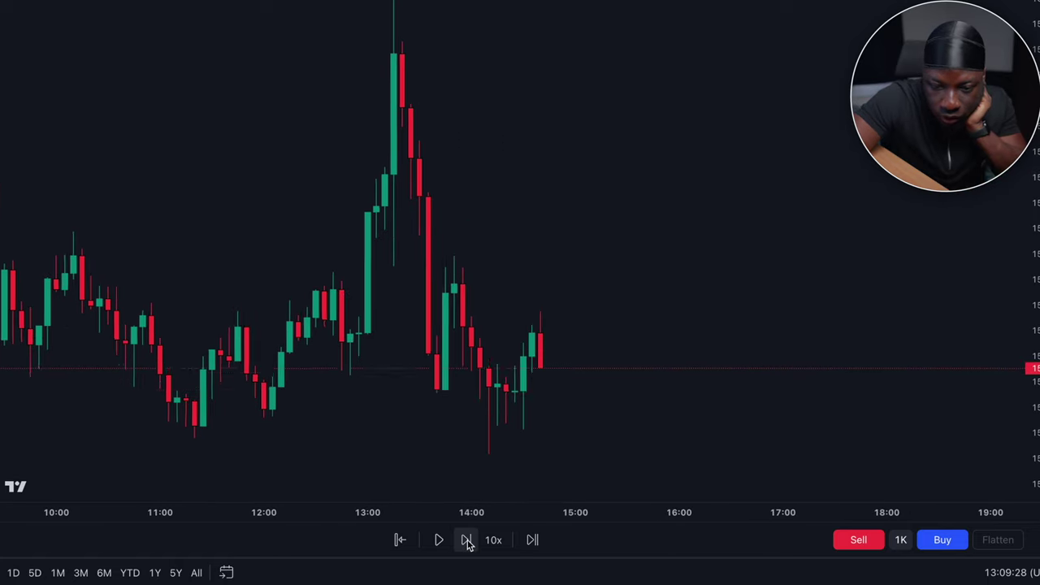
# - Advance the 5 January replay candle by candle from 14:40 past 15:30 to look for a setup
pyautogui.click(467, 543)
pyautogui.click(467, 544)
pyautogui.click(467, 544)
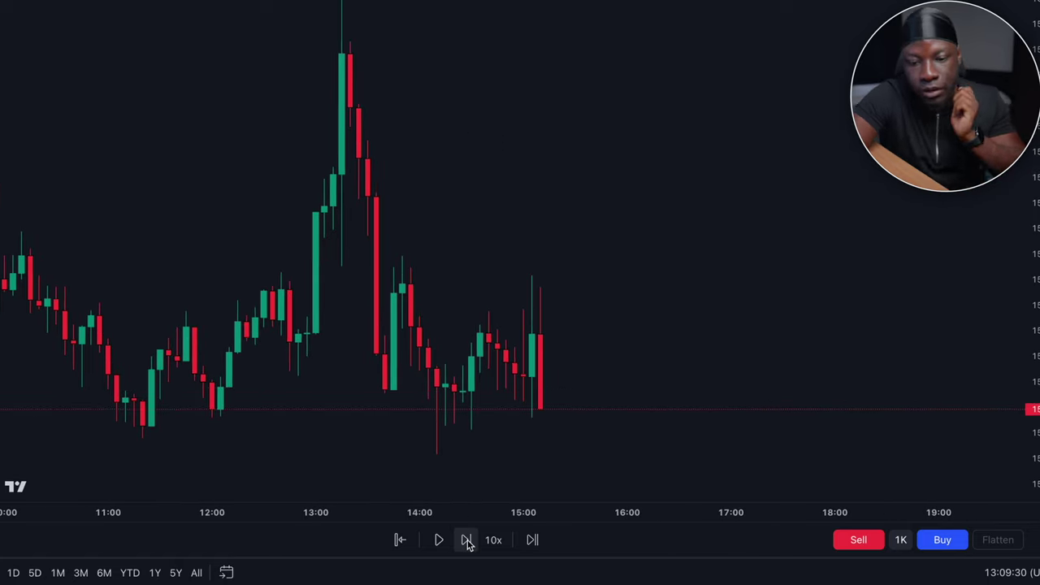
pyautogui.click(467, 544)
pyautogui.click(467, 544)
pyautogui.click(467, 544)
pyautogui.click(467, 544)
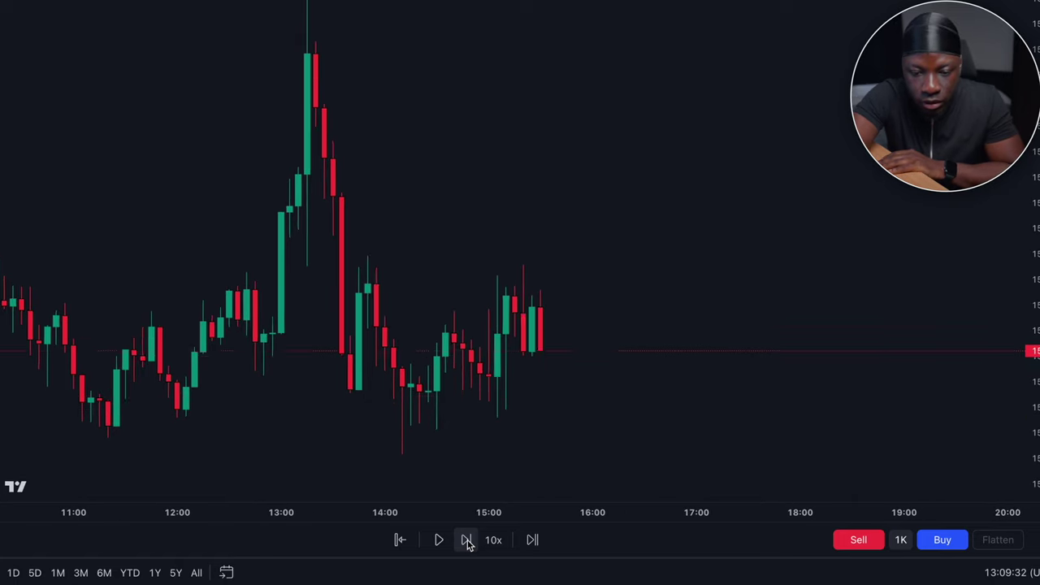
pyautogui.click(466, 544)
pyautogui.click(466, 544)
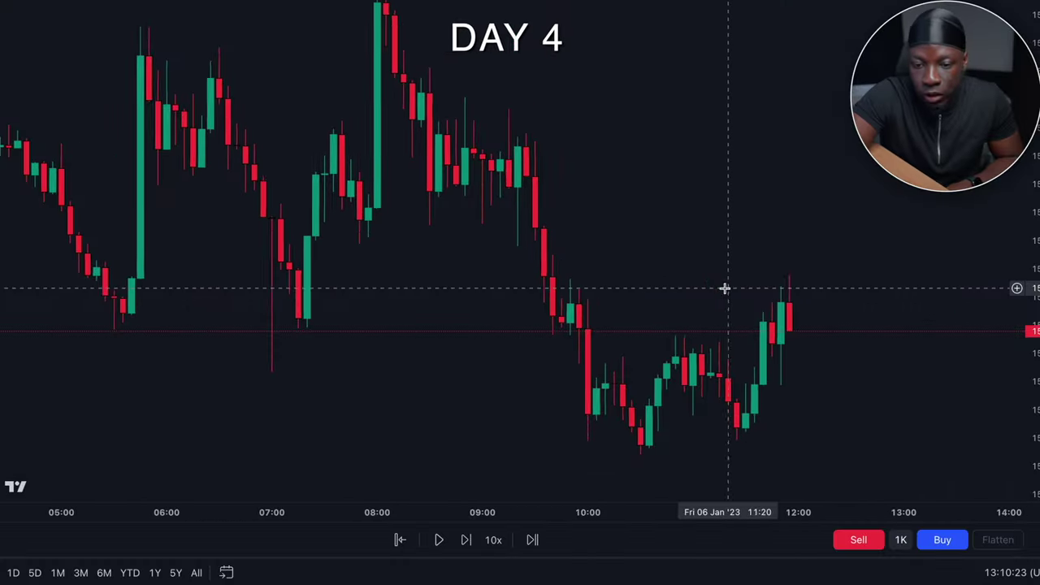
# - Play the 6 January 2023 replay from the 11:55 candle and pause it at 12:55
pyautogui.scroll(-5, 725, 288)
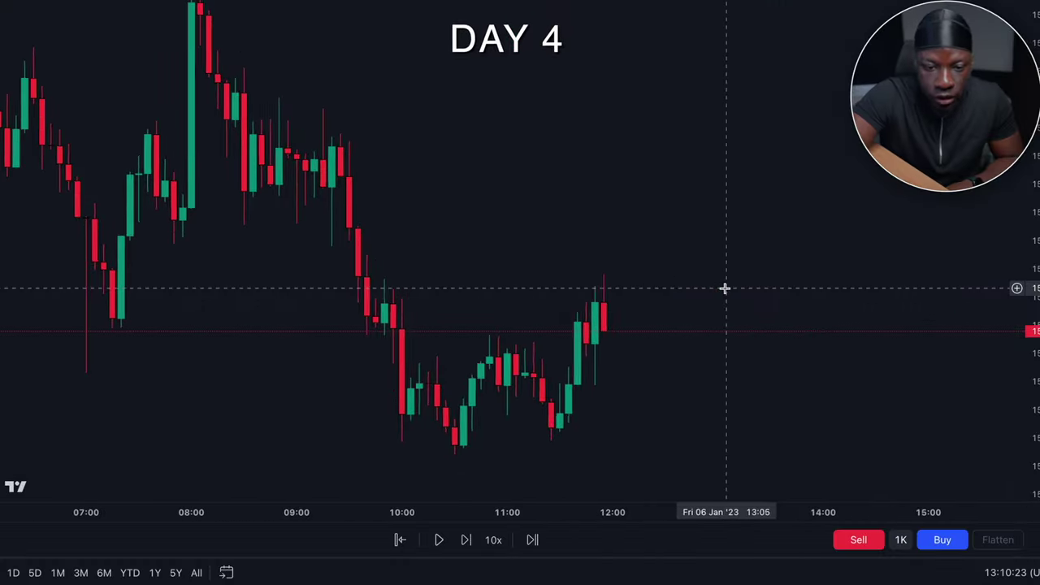
pyautogui.scroll(1, 724, 289)
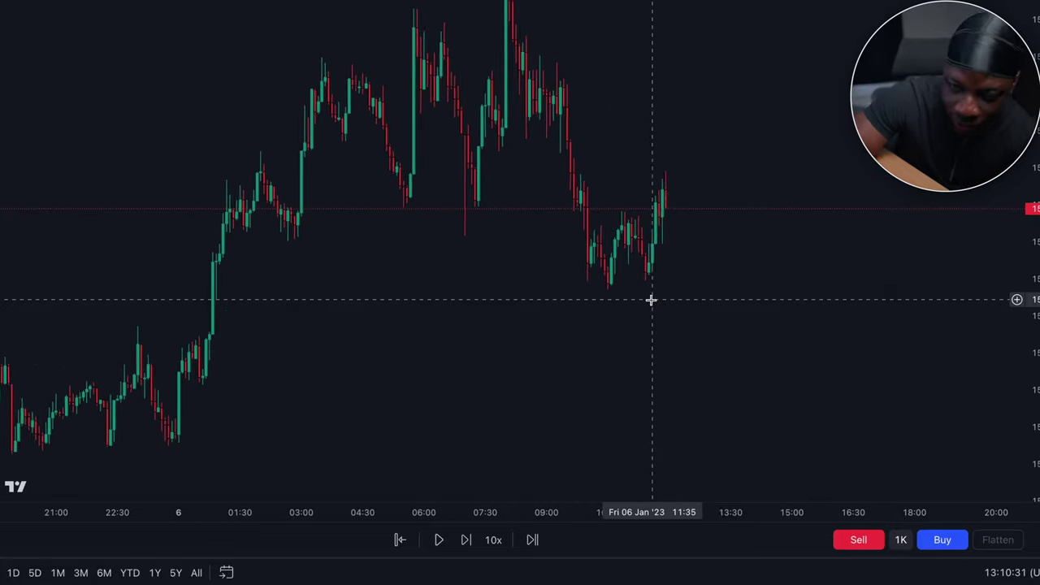
pyautogui.click(440, 540)
pyautogui.click(439, 540)
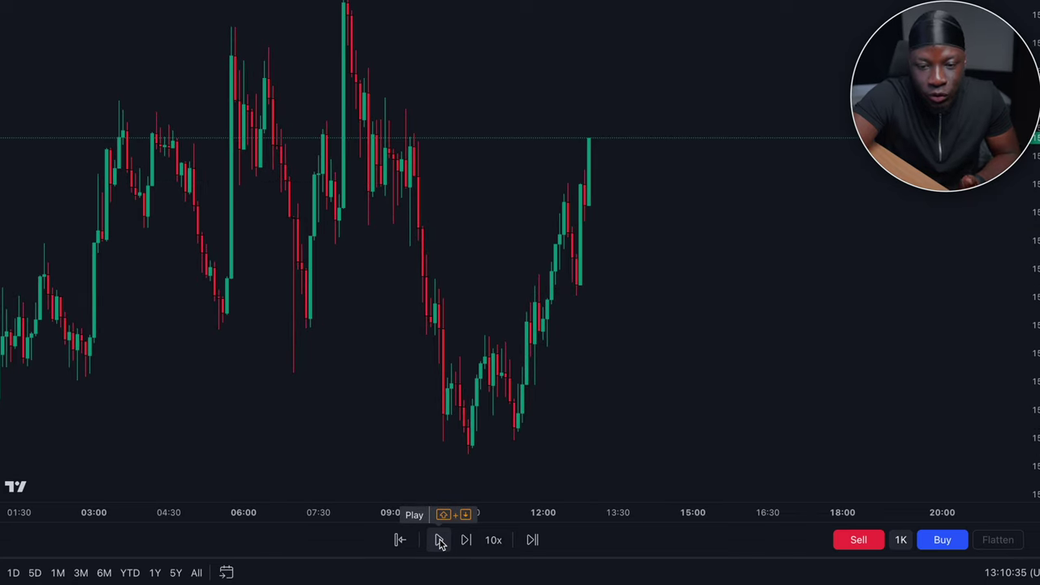
# - Advance the 6 January replay candle by candle from 12:55 to 15:10
pyautogui.scroll(3, 602, 302)
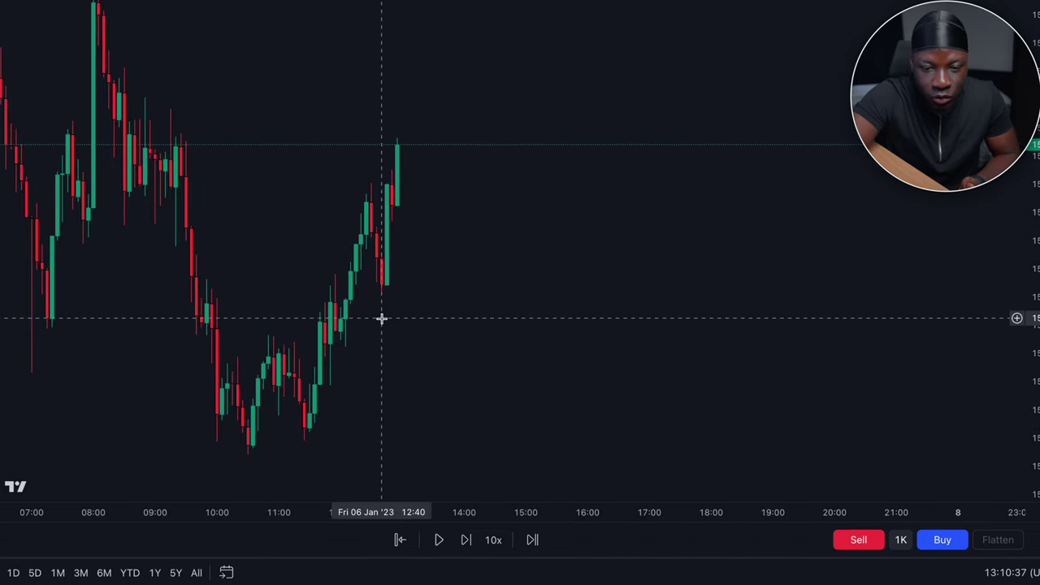
pyautogui.scroll(3, 399, 308)
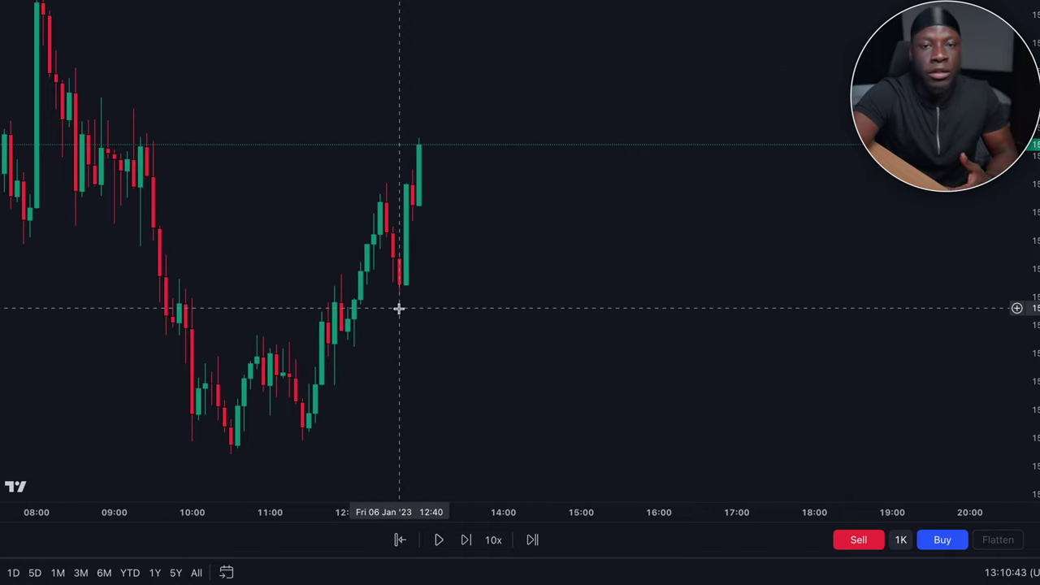
pyautogui.click(467, 541)
pyautogui.click(467, 540)
pyautogui.click(466, 540)
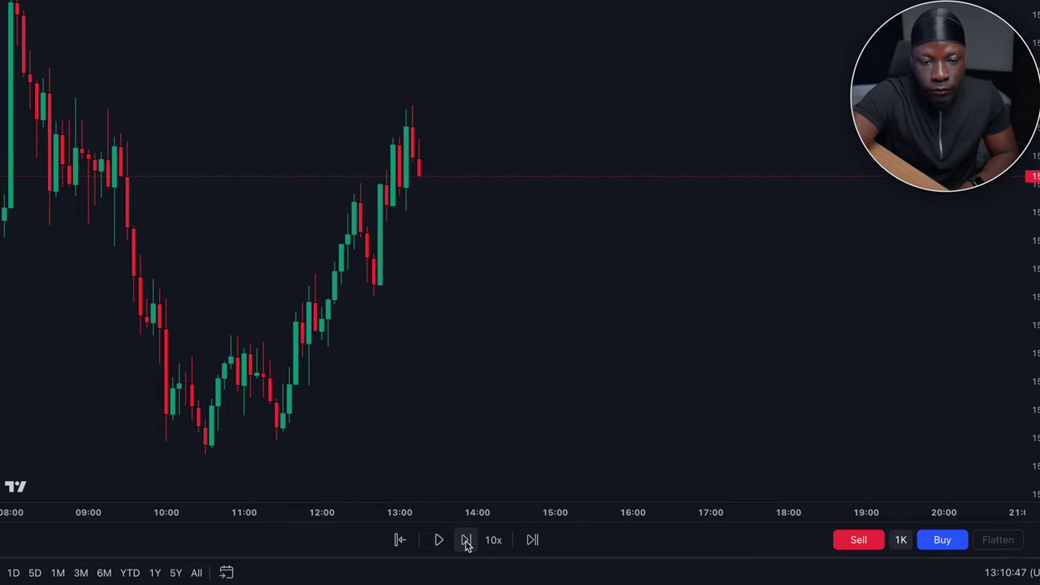
pyautogui.click(467, 541)
pyautogui.click(467, 540)
pyautogui.click(466, 541)
pyautogui.click(467, 541)
pyautogui.click(466, 540)
pyautogui.click(467, 541)
pyautogui.click(467, 540)
pyautogui.click(467, 540)
pyautogui.click(467, 540)
pyautogui.click(466, 541)
pyautogui.click(467, 540)
pyautogui.click(467, 540)
pyautogui.click(466, 541)
pyautogui.click(467, 540)
pyautogui.click(466, 540)
pyautogui.click(467, 541)
pyautogui.click(467, 540)
pyautogui.click(467, 541)
pyautogui.click(467, 543)
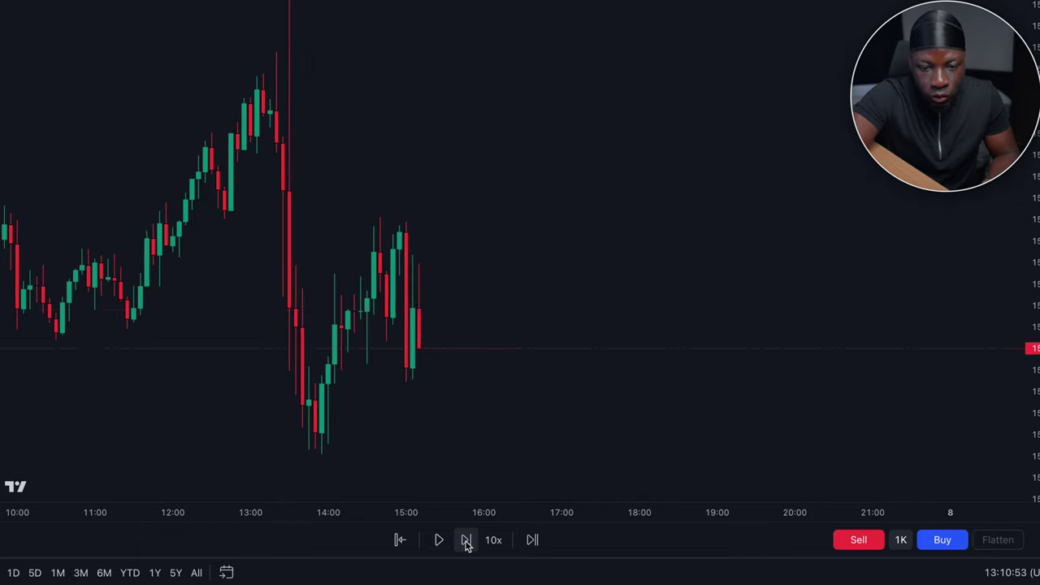
# - Continue the 6 January replay candle by candle beyond 15:10 to finish checking that day
pyautogui.click(467, 540)
pyautogui.click(466, 540)
pyautogui.click(466, 540)
pyautogui.click(467, 540)
pyautogui.click(467, 541)
pyautogui.click(466, 541)
pyautogui.click(466, 541)
pyautogui.click(466, 541)
pyautogui.click(468, 541)
pyautogui.click(469, 540)
pyautogui.click(468, 540)
pyautogui.click(468, 540)
pyautogui.click(468, 541)
pyautogui.click(468, 540)
pyautogui.click(468, 540)
pyautogui.click(468, 541)
pyautogui.click(468, 540)
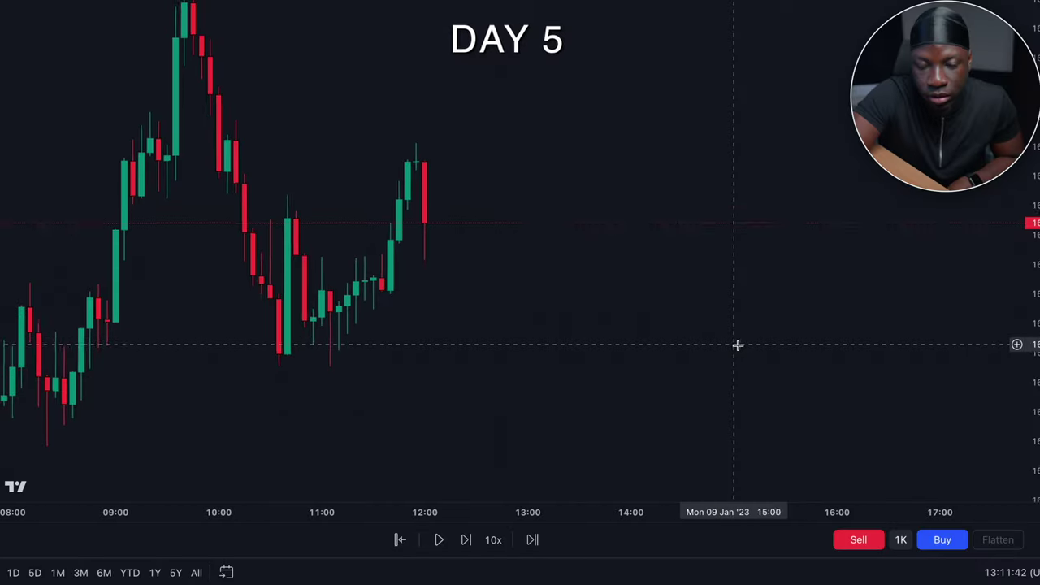
# - Review the morning price action of 9 January 2023 and advance the replay from 12:00 to 12:15
pyautogui.scroll(-1, 448, 339)
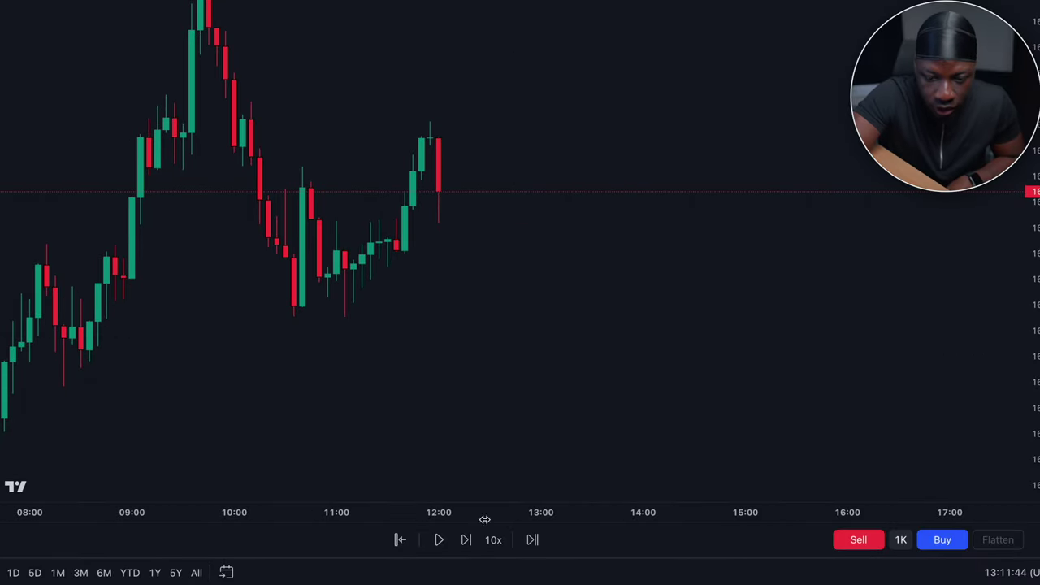
pyautogui.scroll(-3, 573, 275)
pyautogui.hscroll(-3, 573, 275)
pyautogui.scroll(3, 573, 274)
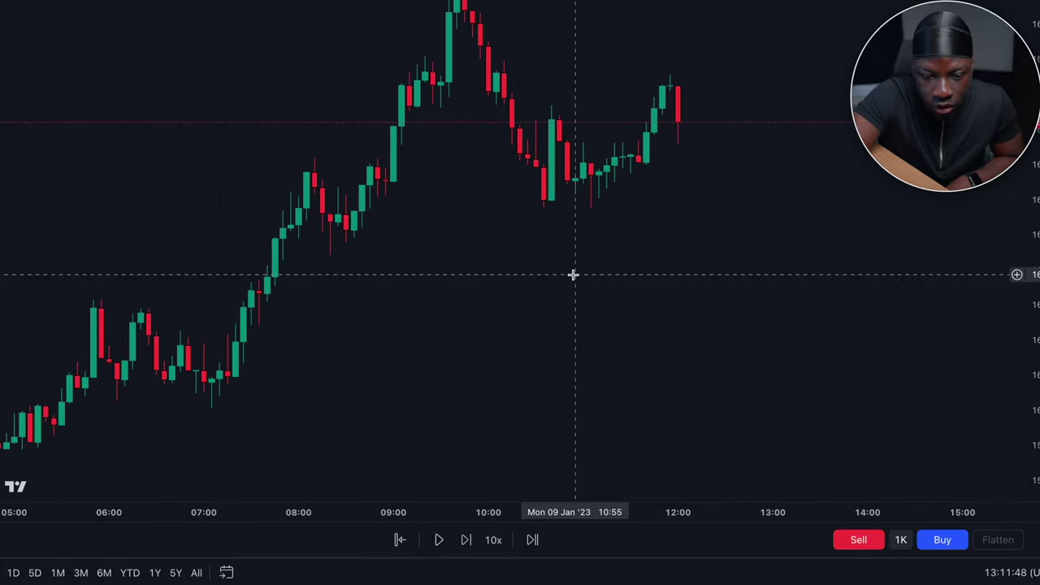
pyautogui.click(469, 540)
pyautogui.click(469, 539)
pyautogui.click(468, 539)
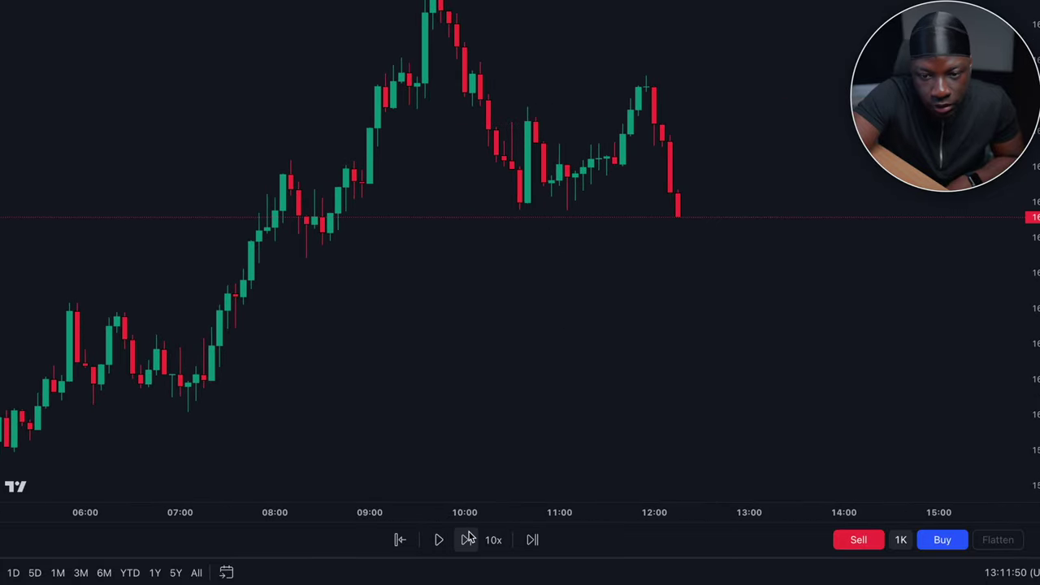
# - Advance the 9 January replay candle by candle from 12:15 to 13:55
pyautogui.click(468, 539)
pyautogui.click(468, 539)
pyautogui.click(469, 540)
pyautogui.click(468, 539)
pyautogui.click(468, 540)
pyautogui.click(468, 540)
pyautogui.click(468, 540)
pyautogui.click(468, 540)
pyautogui.click(468, 539)
pyautogui.click(468, 540)
pyautogui.click(468, 539)
pyautogui.click(468, 540)
pyautogui.click(468, 539)
pyautogui.click(468, 539)
pyautogui.click(468, 539)
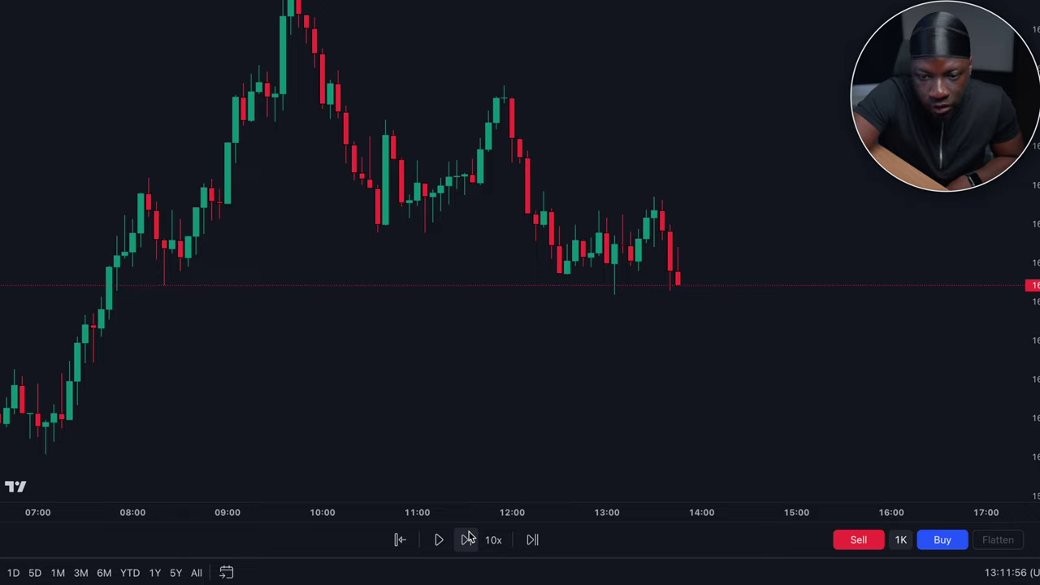
pyautogui.click(468, 539)
pyautogui.click(468, 540)
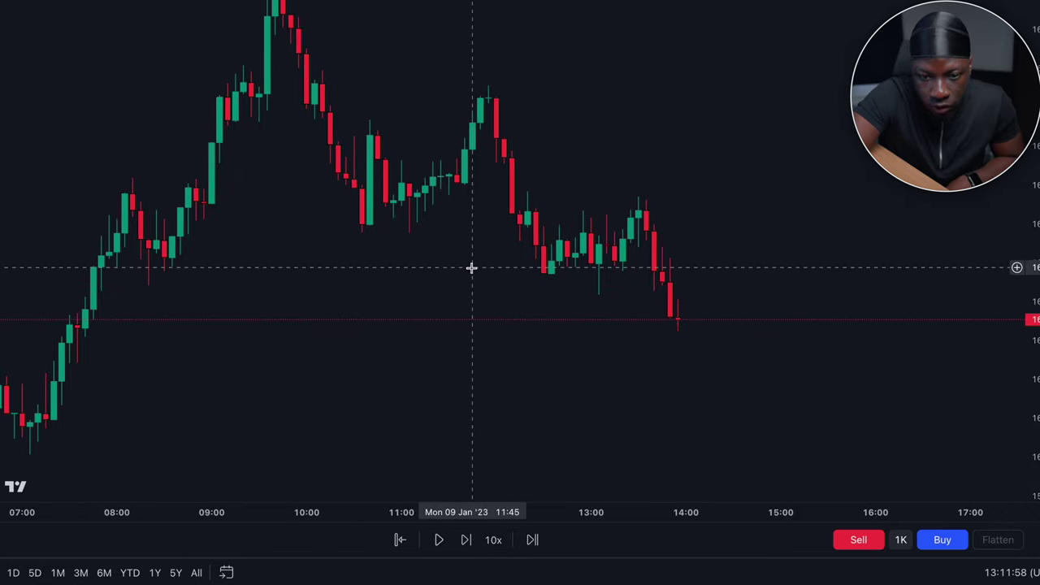
# - Advance the 9 January replay to 14:10 and mark the 13:30 swing high with a zone rectangle extending to about 14:45
pyautogui.scroll(2, 472, 269)
pyautogui.scroll(-3, 472, 269)
pyautogui.scroll(4, 471, 269)
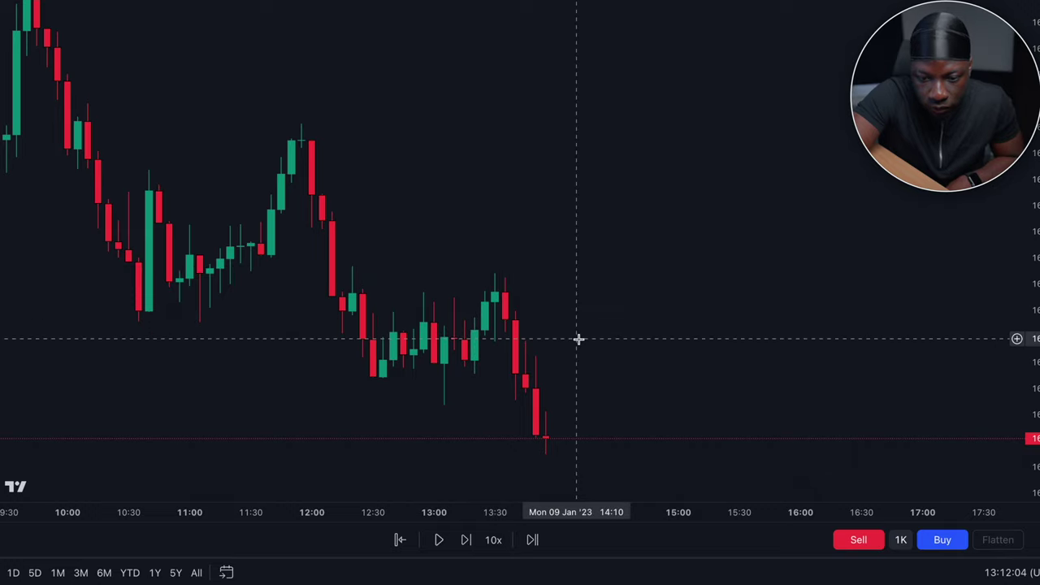
pyautogui.click(466, 541)
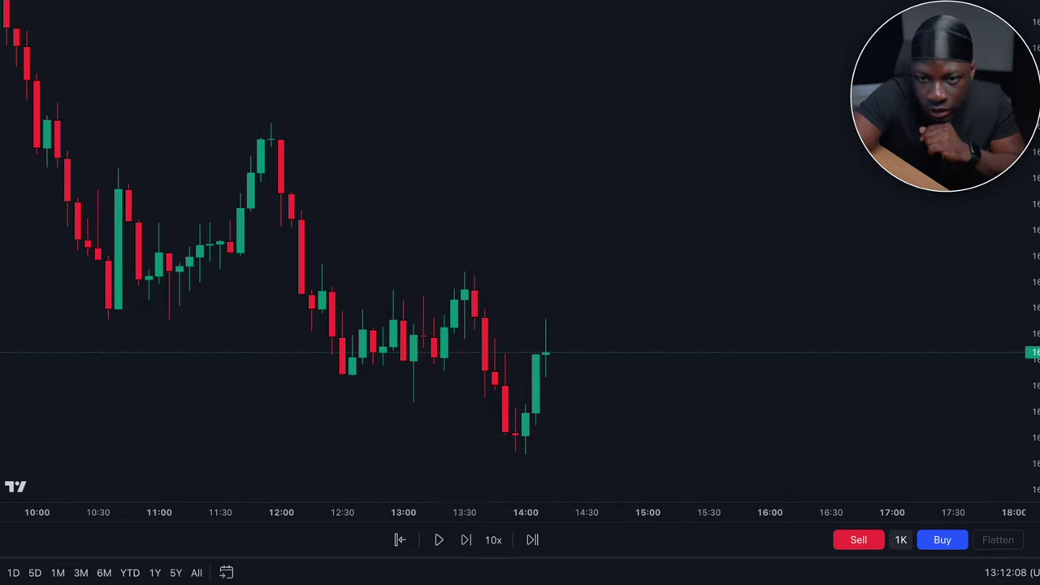
pyautogui.moveTo(462, 342); pyautogui.dragTo(617, 270)
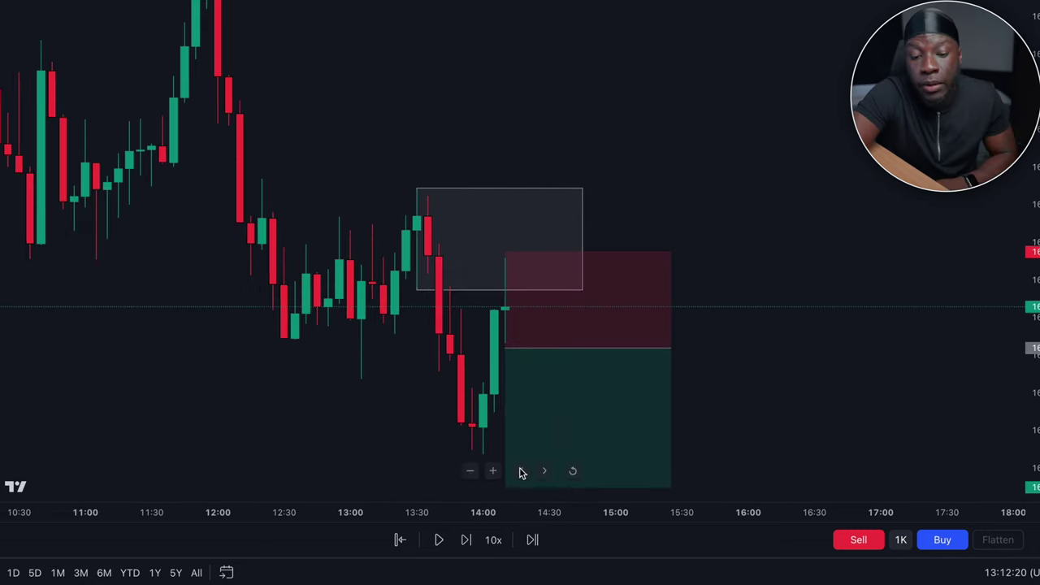
# - Set the short position's target to 0.138 for a 1.08 risk/reward ratio and shorten its right edge to match the zone rectangle
pyautogui.scroll(1, 557, 397)
pyautogui.scroll(-2, 555, 397)
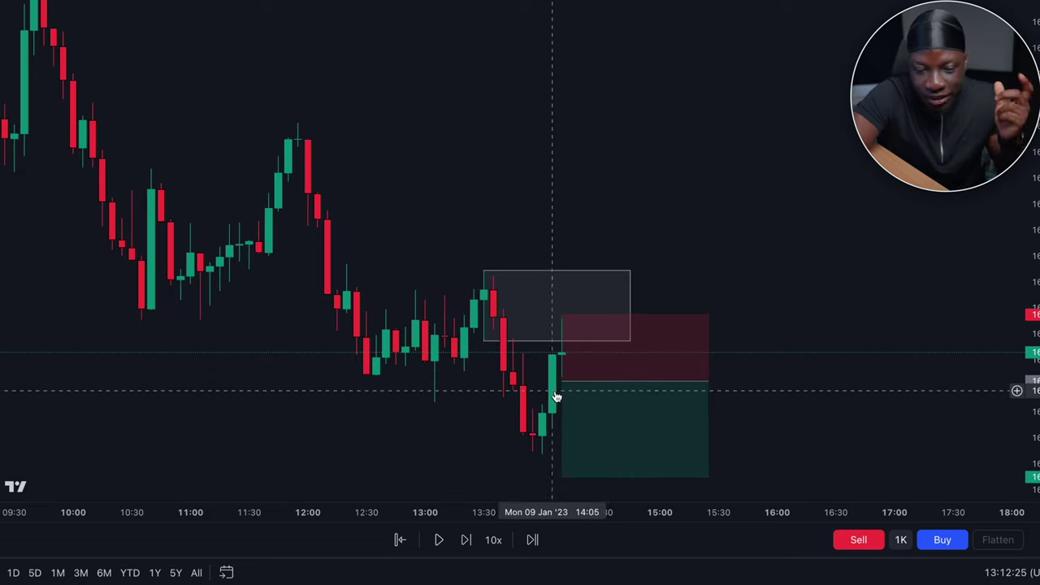
pyautogui.hscroll(3, 622, 438)
pyautogui.hscroll(-3, 622, 439)
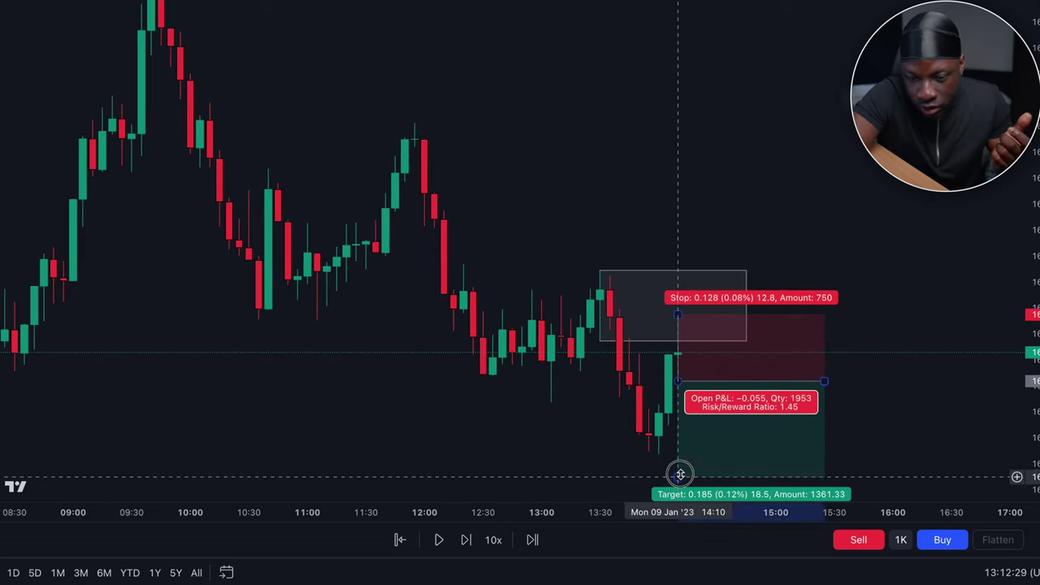
pyautogui.moveTo(680, 475); pyautogui.dragTo(680, 461)
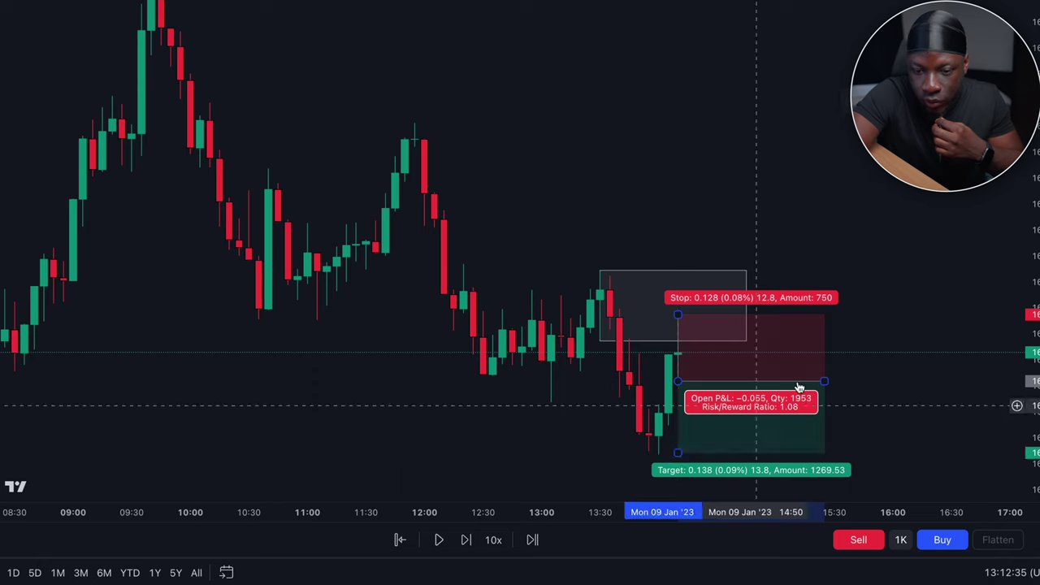
pyautogui.moveTo(824, 380); pyautogui.dragTo(748, 376)
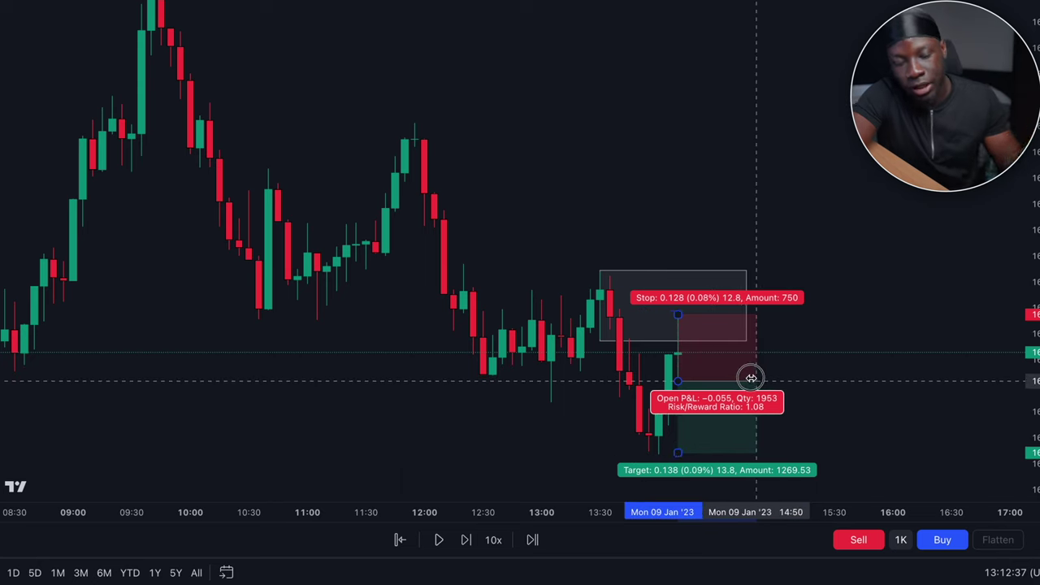
pyautogui.scroll(2, 747, 377)
pyautogui.scroll(1, 748, 377)
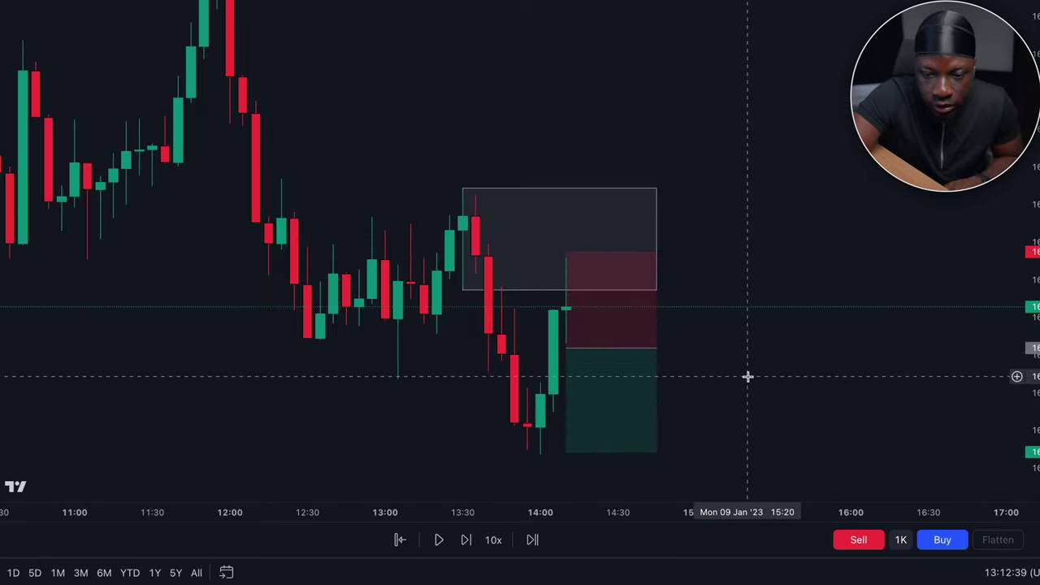
# - Advance the 9 January replay to 14:15 and raise the short position's entry level to give a 0.115 stop
pyautogui.click(465, 541)
pyautogui.click(464, 544)
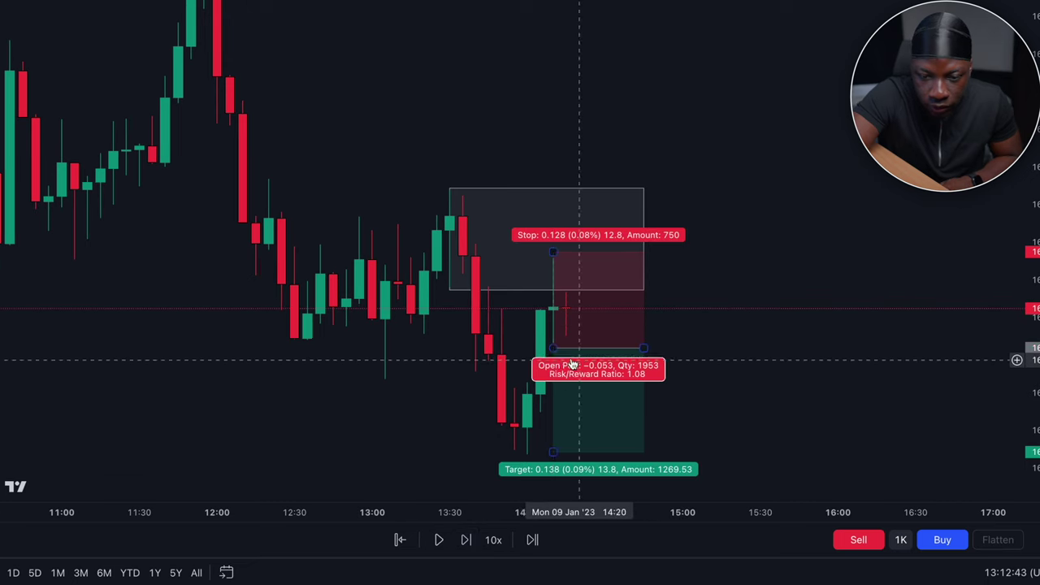
pyautogui.moveTo(552, 347); pyautogui.dragTo(553, 341)
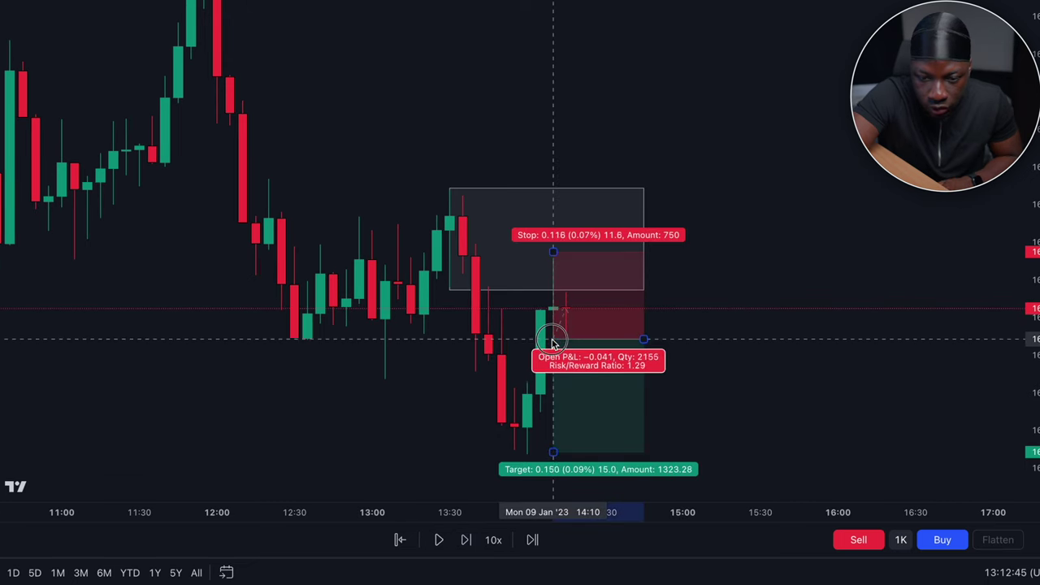
pyautogui.click(734, 344)
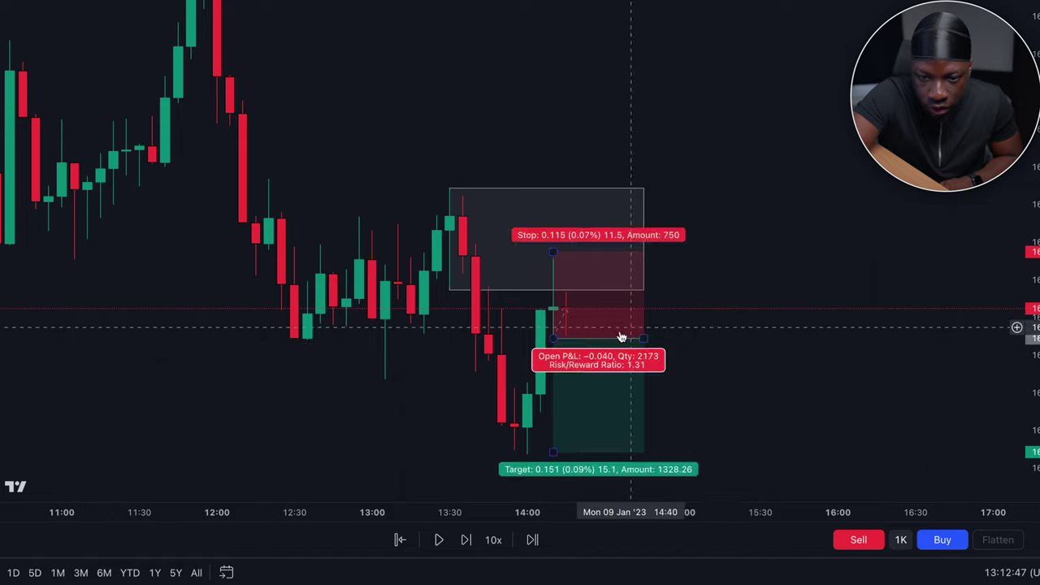
# - Advance the replay to 14:25, raise the short position's stop above the new high, and move its entry to the 14:20 candle
pyautogui.click(466, 540)
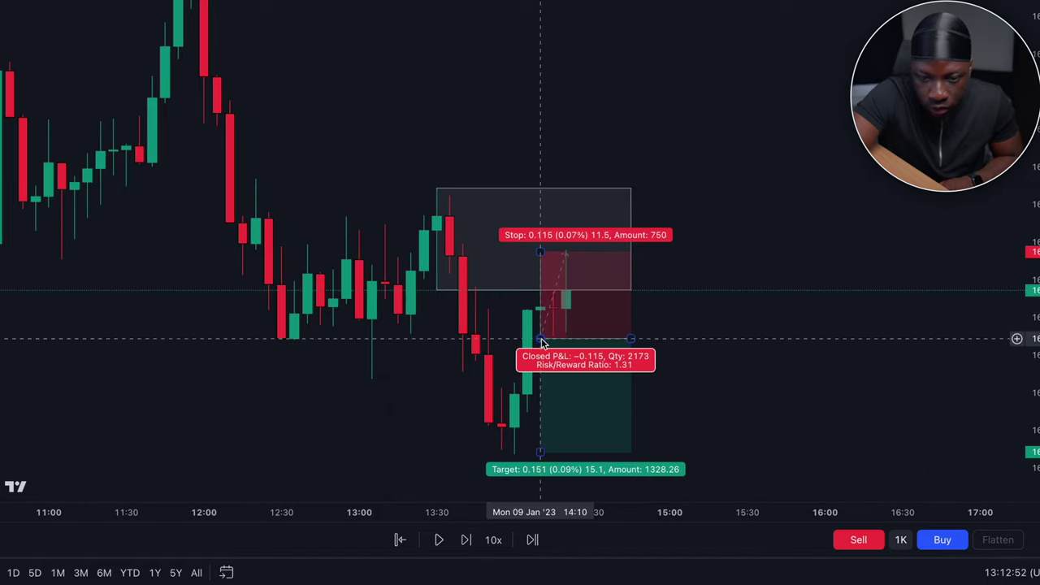
pyautogui.moveTo(549, 342); pyautogui.dragTo(557, 342)
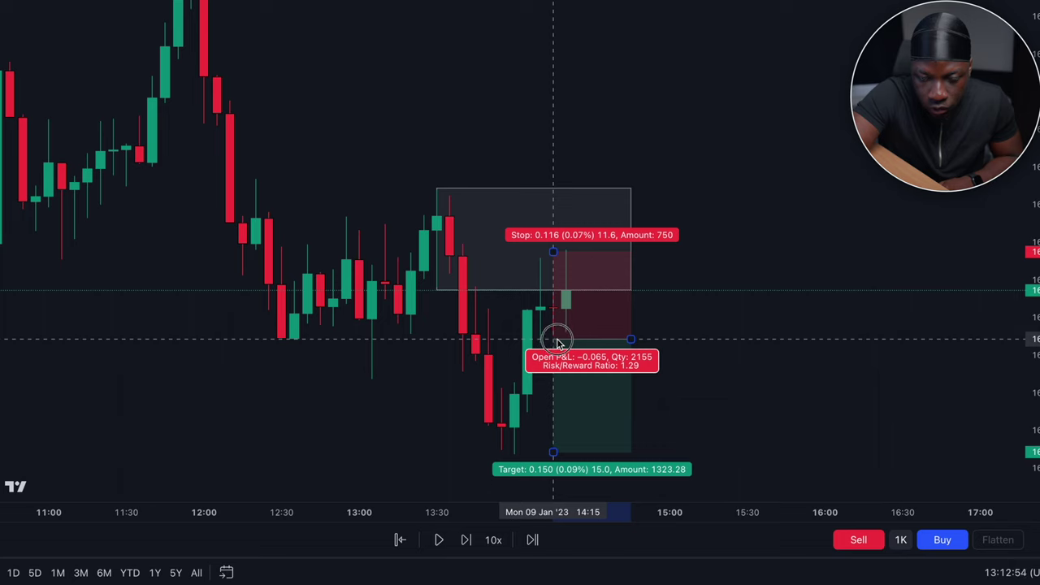
pyautogui.moveTo(554, 256); pyautogui.dragTo(554, 244)
pyautogui.moveTo(541, 243); pyautogui.dragTo(541, 199)
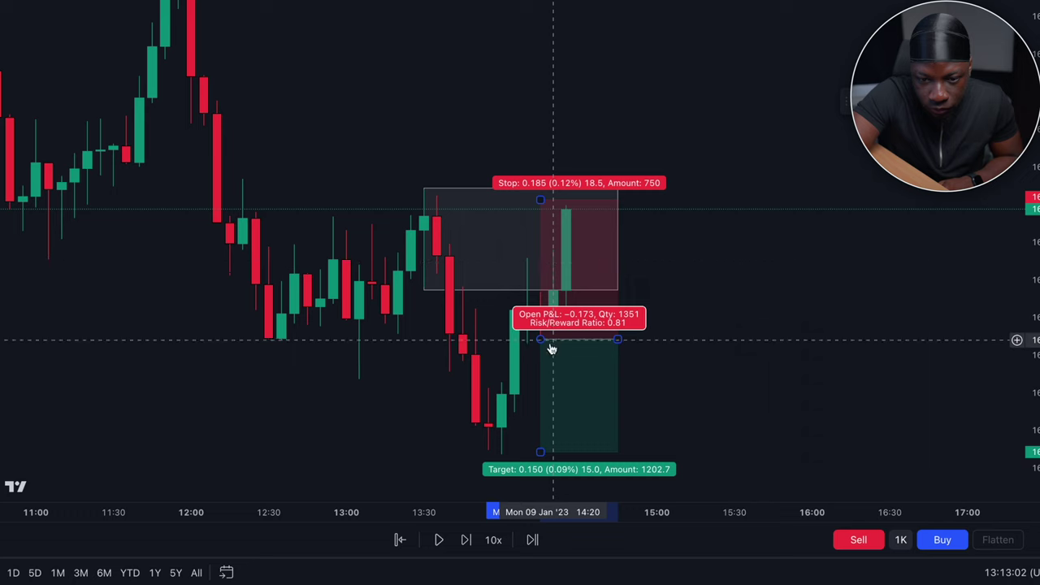
pyautogui.moveTo(542, 342); pyautogui.dragTo(553, 325)
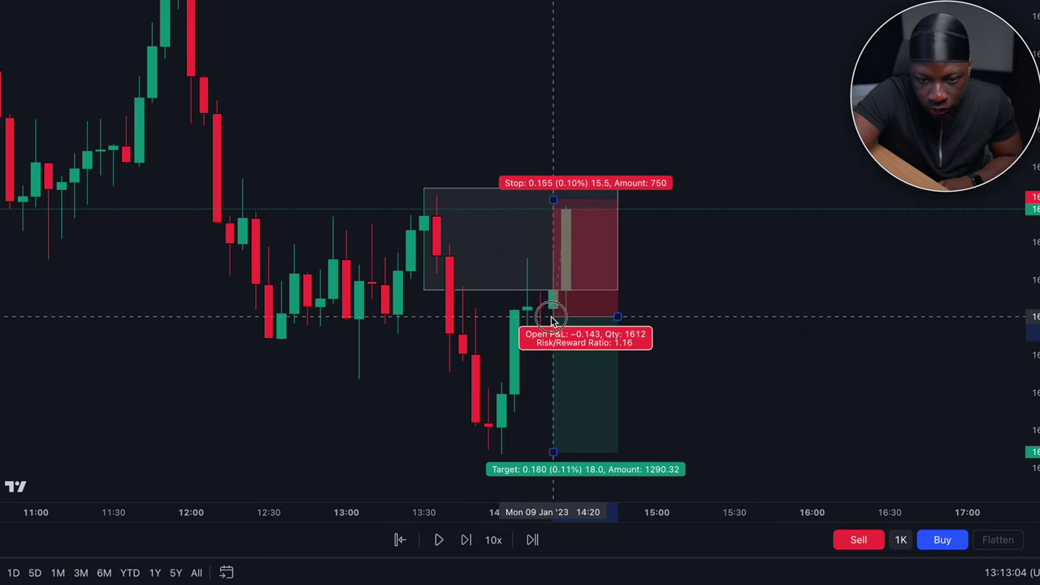
pyautogui.click(710, 300)
# - Advance the replay to 14:30, raise the short entry to give a 0.091 stop, and tighten the target to 0.097 for roughly 1:1
pyautogui.click(466, 541)
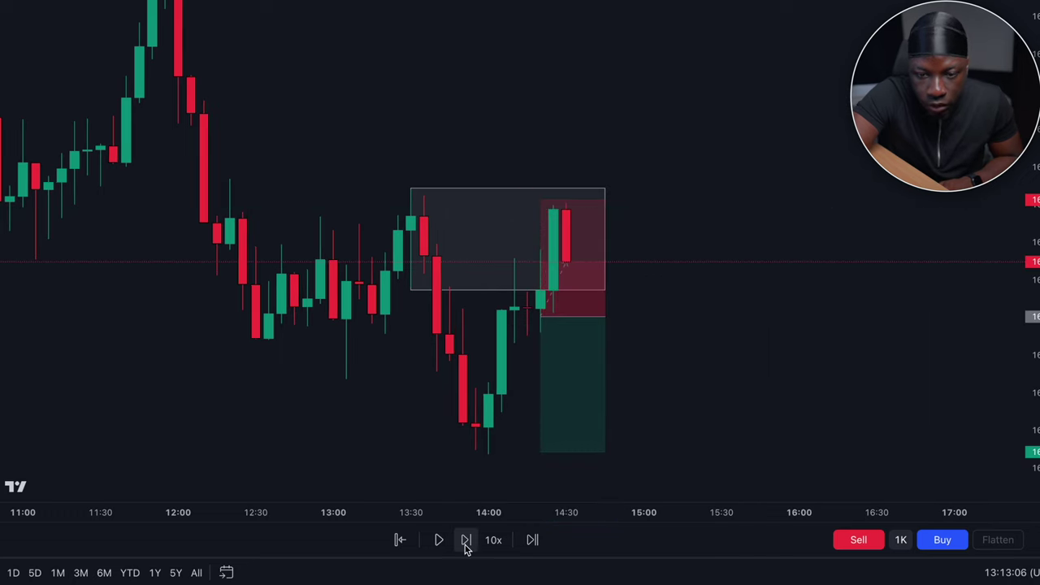
pyautogui.click(559, 371)
pyautogui.moveTo(542, 323); pyautogui.dragTo(554, 271)
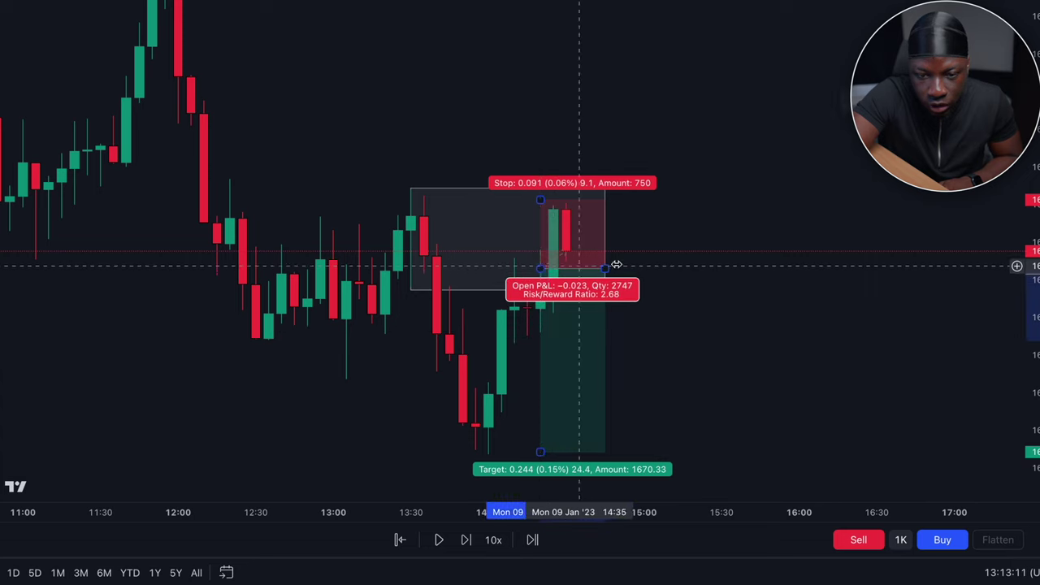
pyautogui.moveTo(543, 448); pyautogui.dragTo(541, 339)
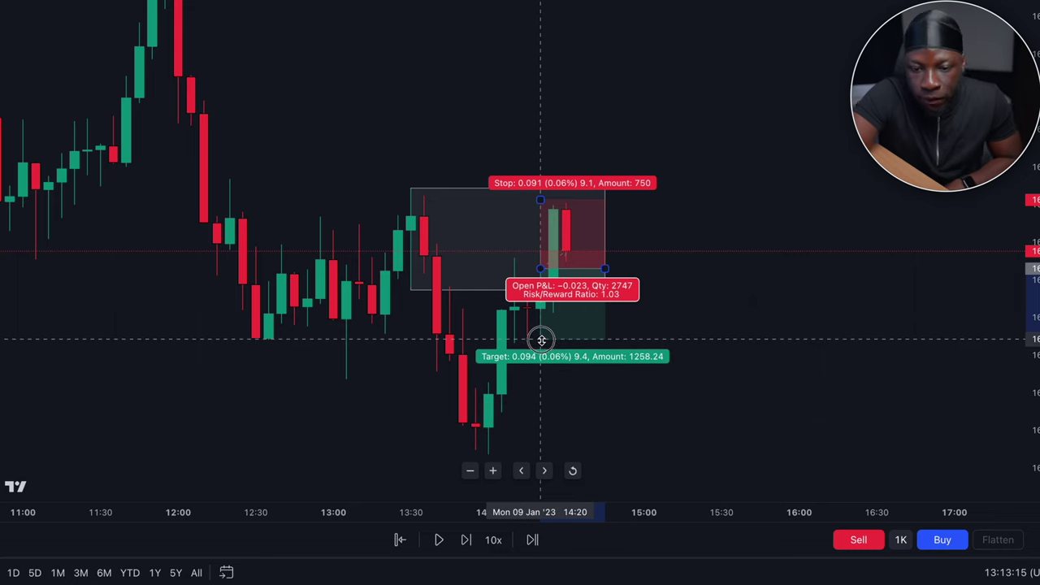
pyautogui.click(710, 325)
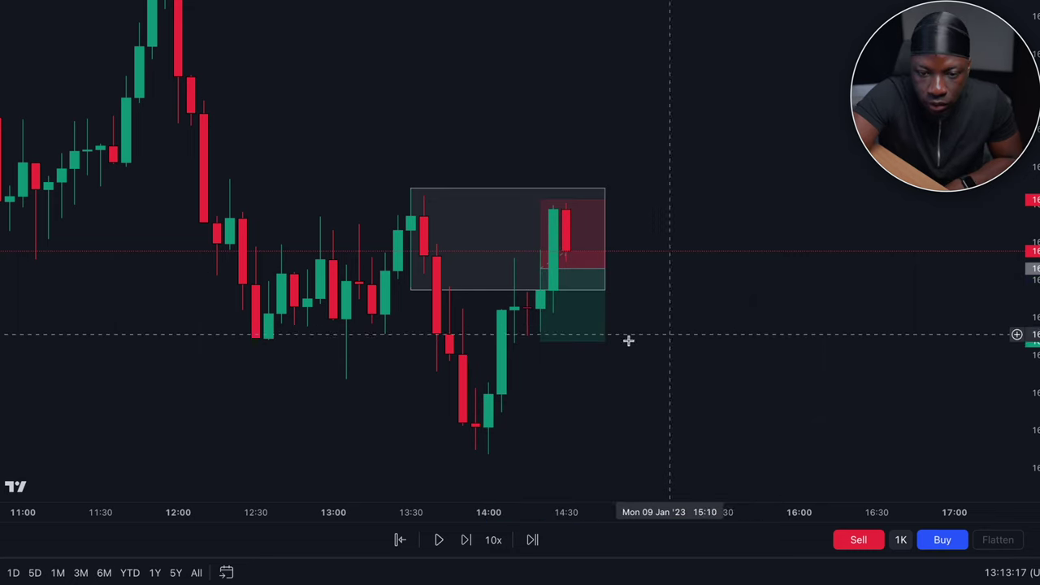
# - Review the wider 9 January trend against the moving average and advance the replay candle by candle from 14:30 to 14:40
pyautogui.scroll(-5, 706, 373)
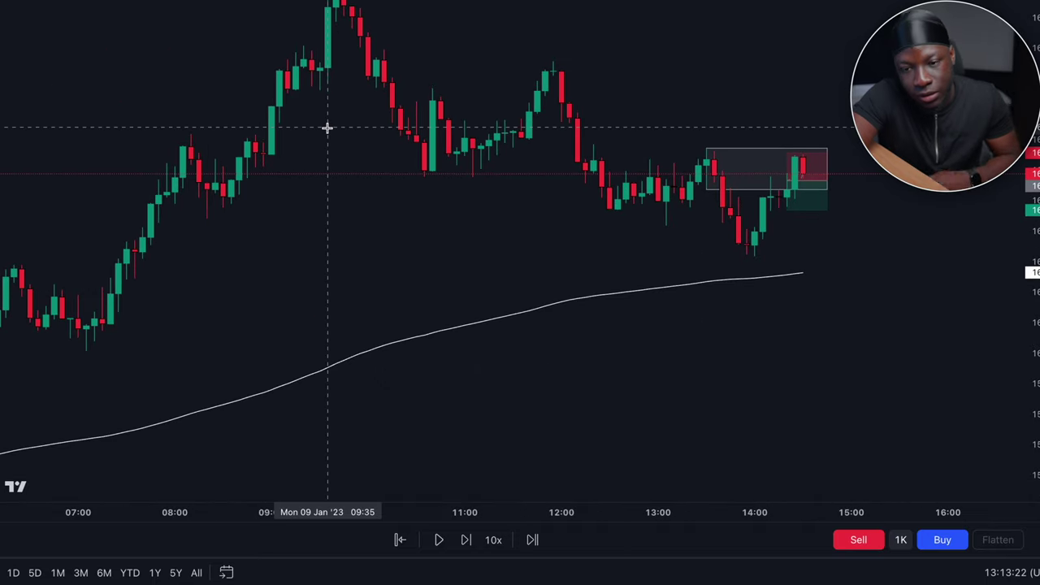
pyautogui.scroll(-10, 326, 127)
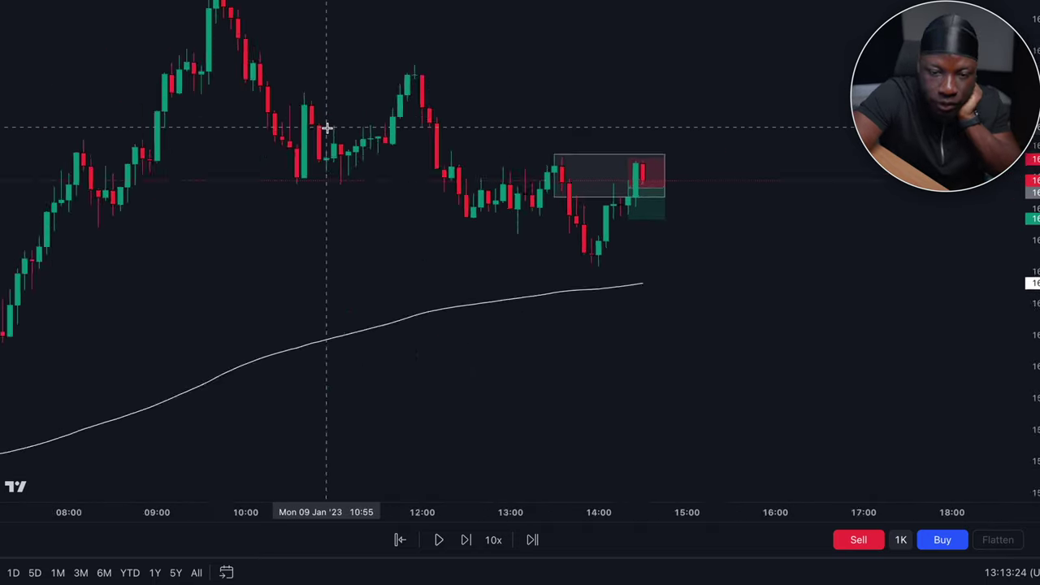
pyautogui.scroll(10, 327, 128)
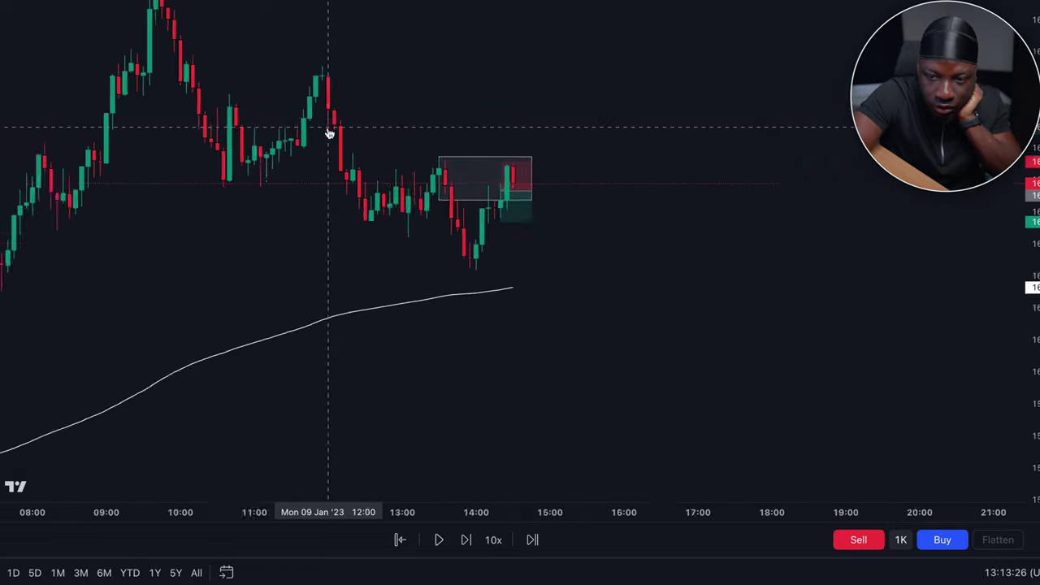
pyautogui.scroll(3, 326, 128)
pyautogui.scroll(-4, 327, 127)
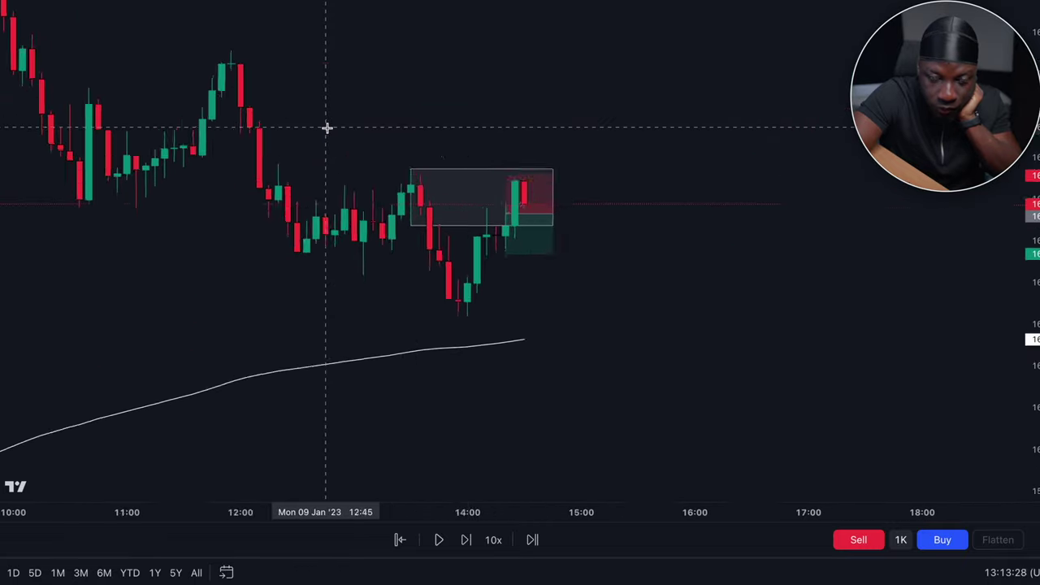
pyautogui.scroll(2, 327, 127)
pyautogui.scroll(2, 637, 84)
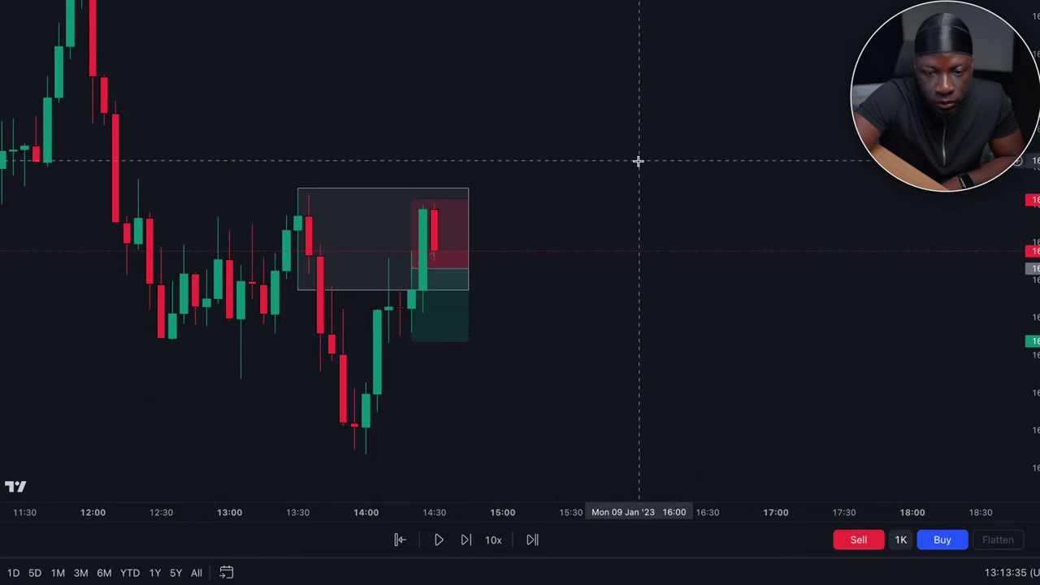
pyautogui.click(465, 552)
pyautogui.click(465, 552)
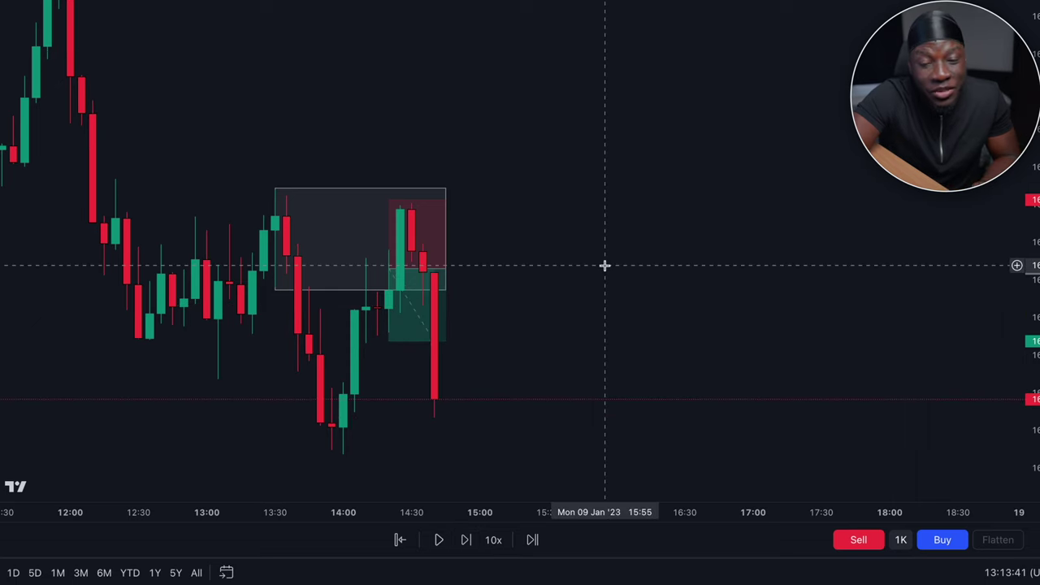
# - Add a RULES text note: GAP PRESENT, BOS PRESENT, WAIT FOR BOC, 1:1 RR, STOP LOSS UNDER LOWEST CANDLE, INVALID ONCE WICK BREAKS ZONE
pyautogui.scroll(-3, 605, 265)
pyautogui.scroll(4, 605, 265)
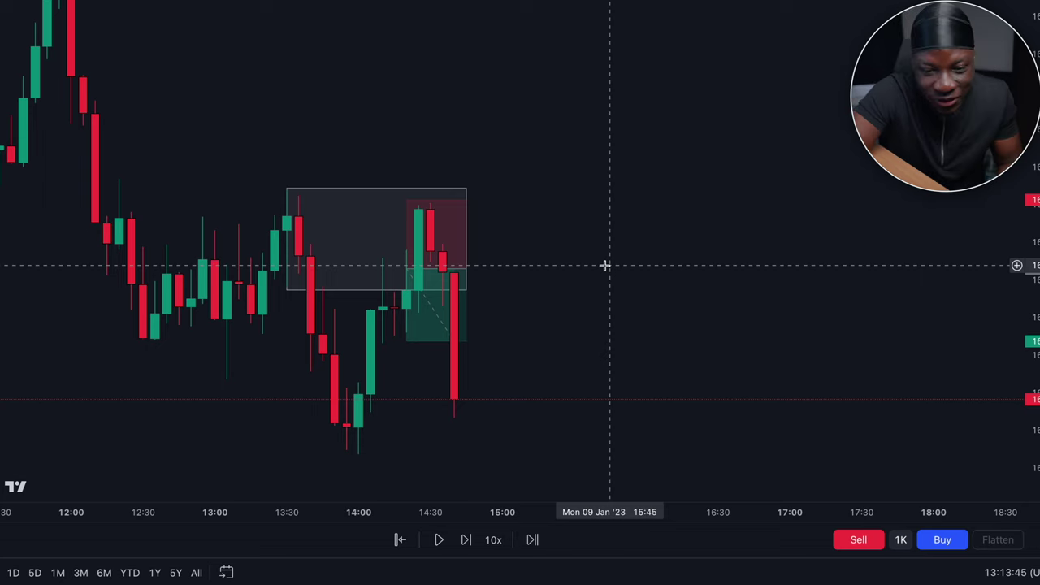
pyautogui.moveTo(465, 289)
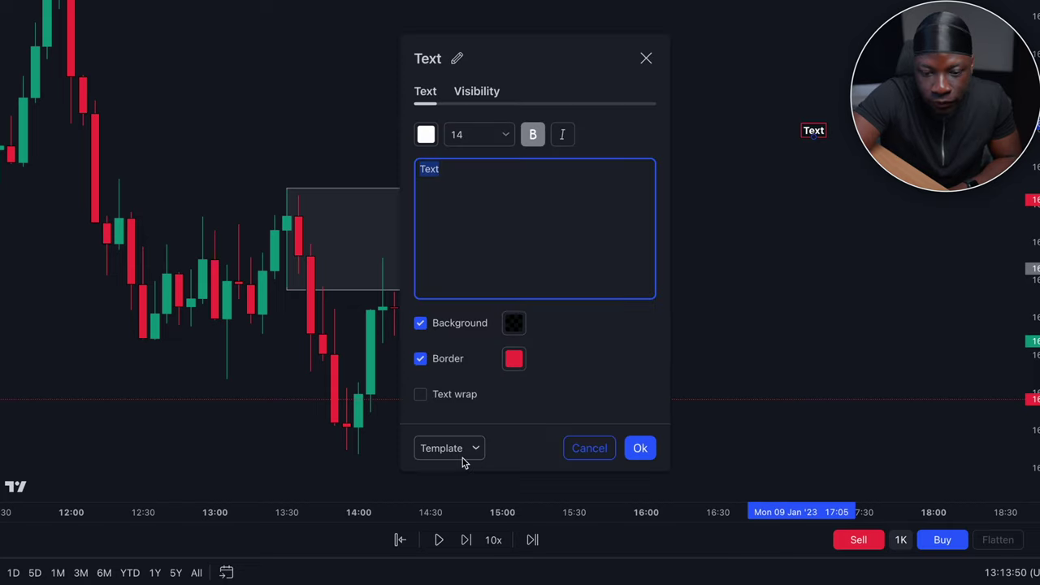
pyautogui.write('RULES  - GAP PRESENT - BOS PRESENT - WAIT FOR BOC ------------------------------------------ - 1:1 RR - STOP LOSS UNDER LOWEST CANDLE - INVALID ONCE WICK BREAKS ZONE')
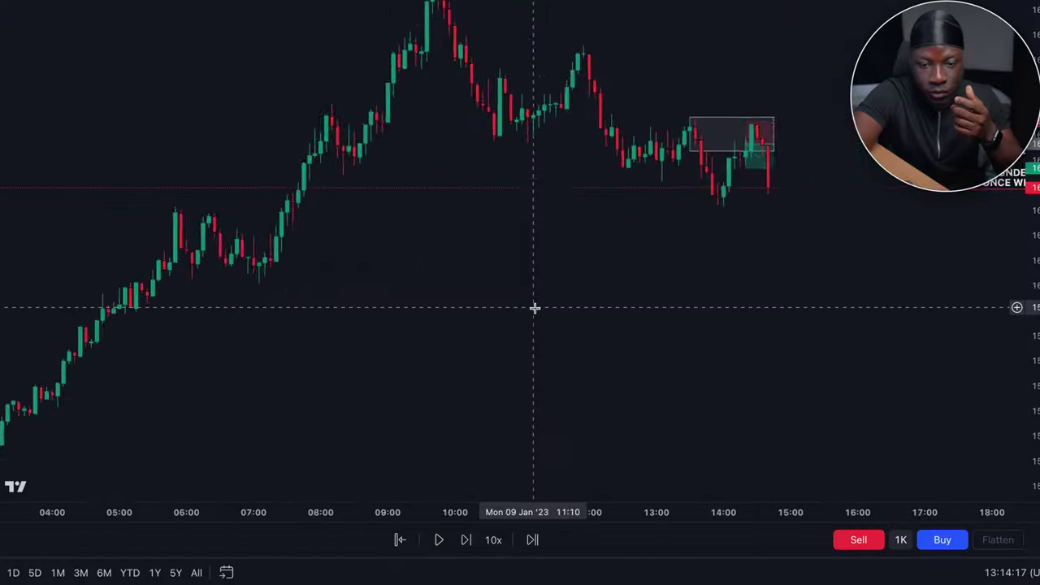
# - Examine the 9 January short trade, its zone and the surrounding price action against the rules note
pyautogui.scroll(-5, 536, 313)
pyautogui.scroll(6, 537, 313)
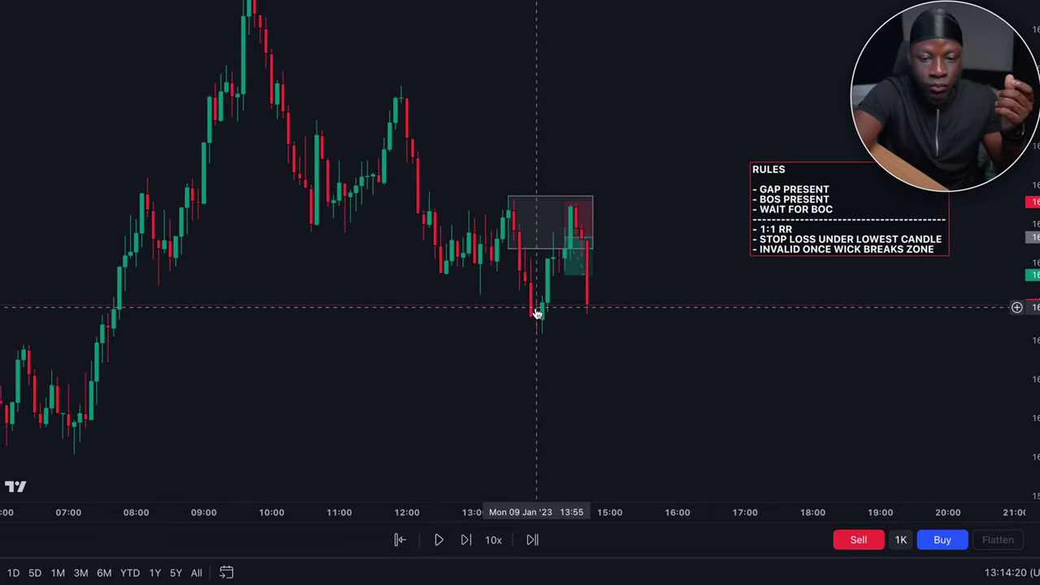
pyautogui.scroll(1, 536, 313)
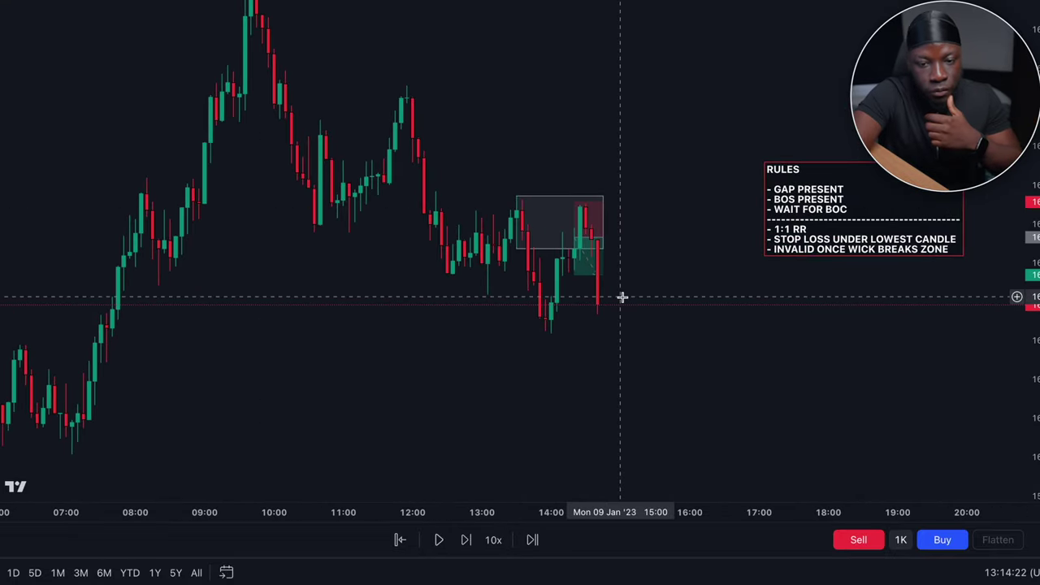
pyautogui.scroll(2, 622, 298)
pyautogui.scroll(-1, 388, 366)
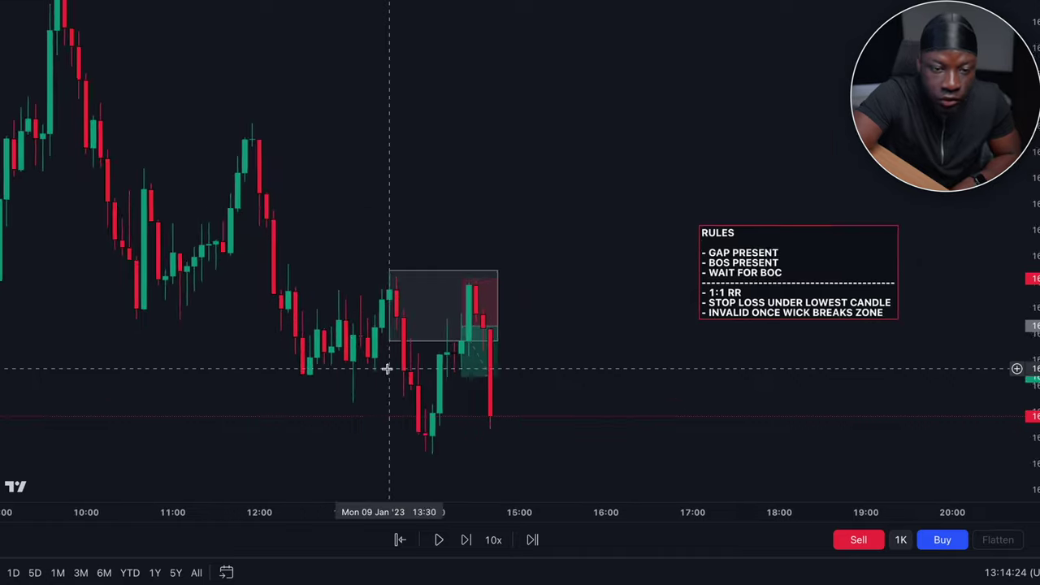
pyautogui.scroll(-1, 388, 368)
pyautogui.scroll(2, 387, 368)
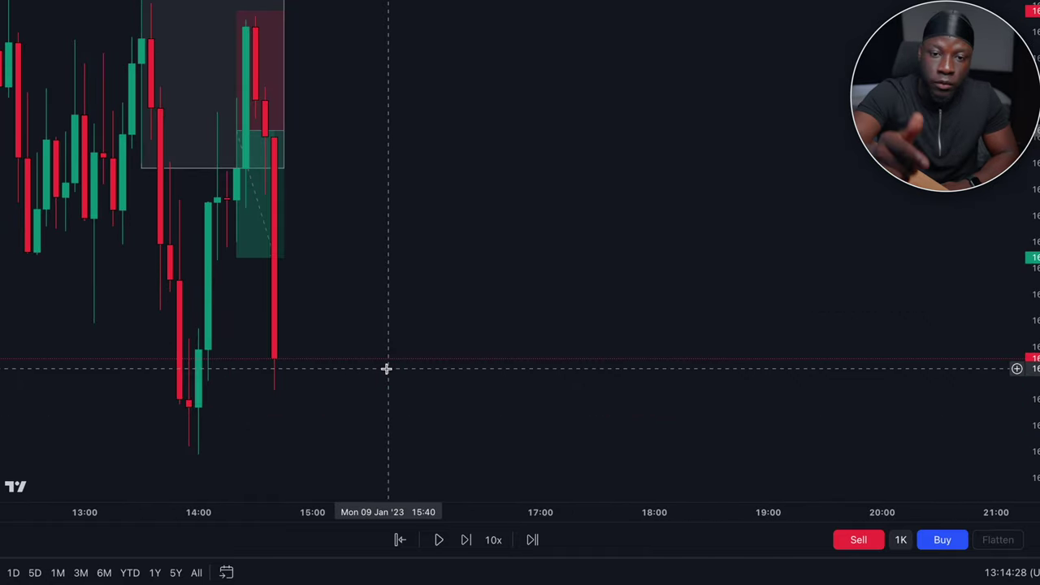
pyautogui.scroll(-2, 385, 366)
pyautogui.hscroll(-1, 582, 332)
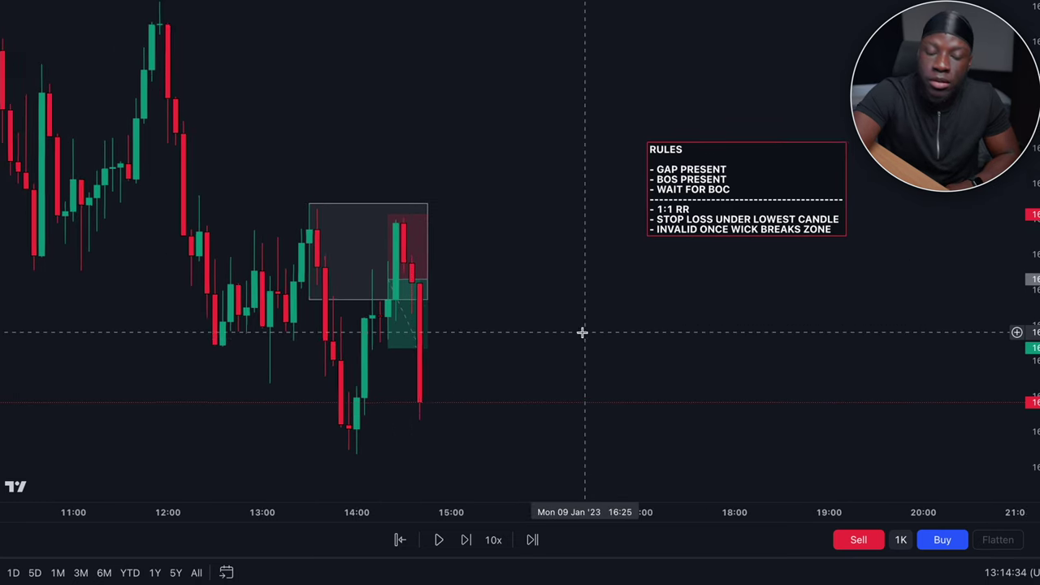
pyautogui.scroll(-1, 582, 332)
pyautogui.scroll(2, 582, 333)
pyautogui.hscroll(-2, 582, 333)
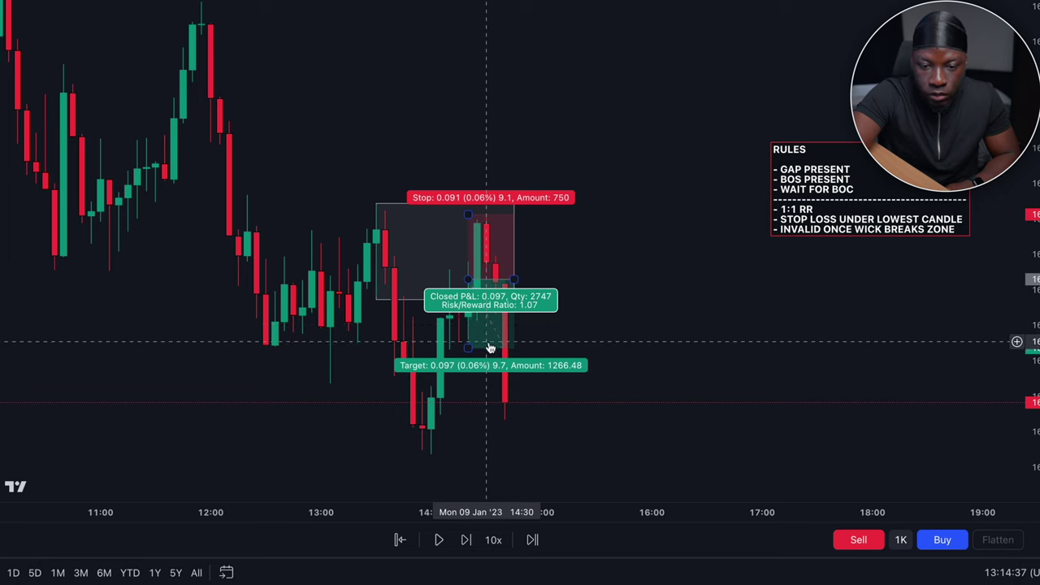
# - Extend the 9 January short position's target down near the 14:40 candle's close and glance at the results log
pyautogui.moveTo(470, 351); pyautogui.dragTo(463, 409)
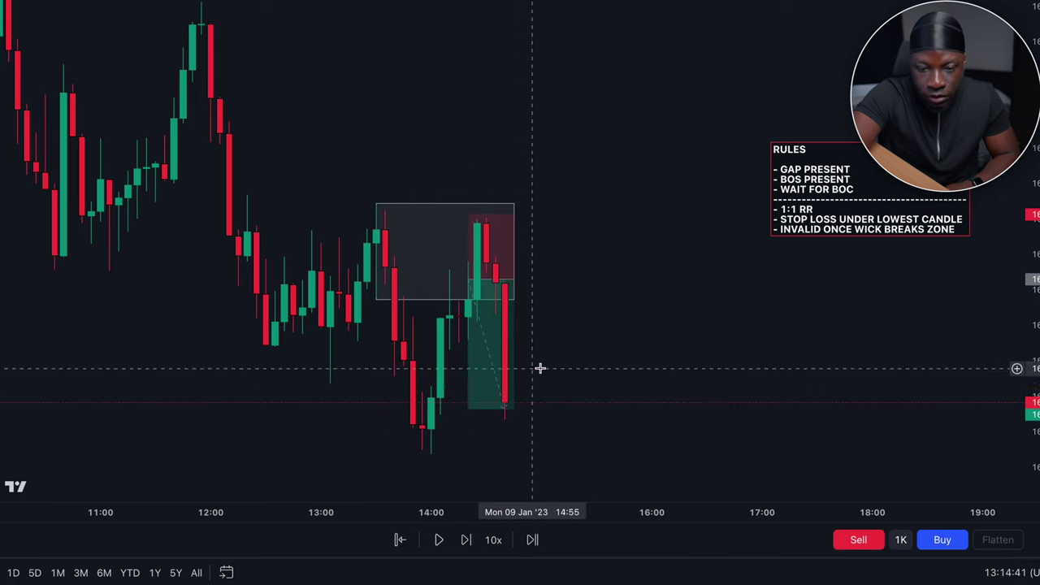
pyautogui.hotkey('ctrl', 'Left')
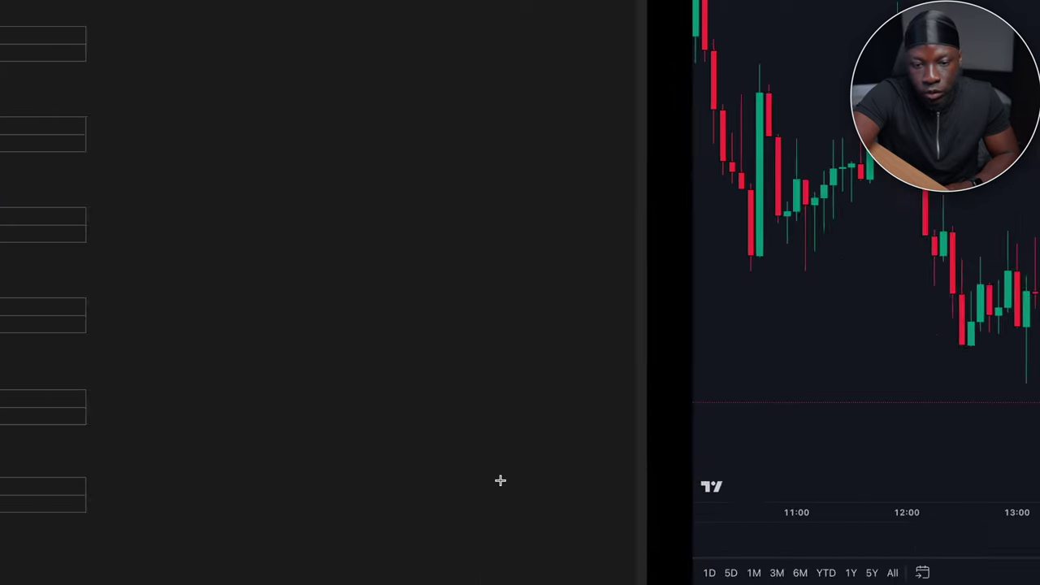
pyautogui.hotkey('ctrl', 'Right')
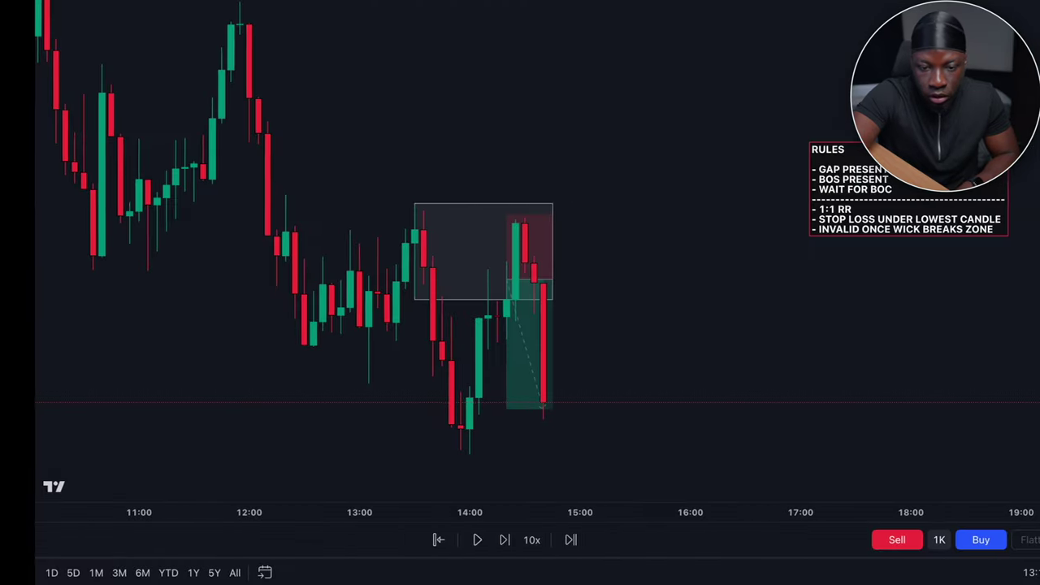
# - Play the replay forward from 9 January, pause it on 10 January, and advance to the 12:00 candle
pyautogui.click(439, 541)
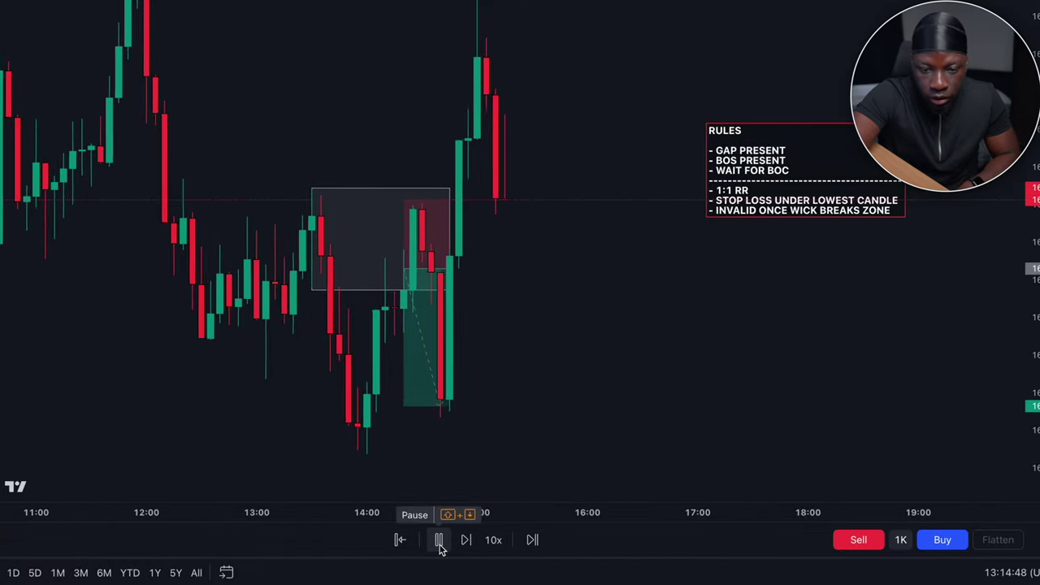
pyautogui.click(439, 540)
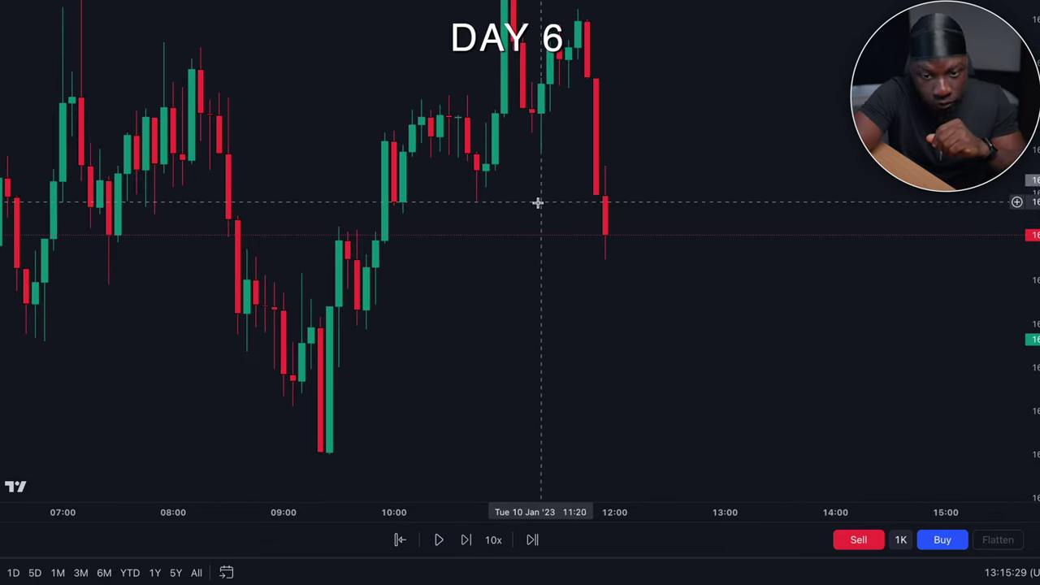
pyautogui.scroll(-2, 564, 209)
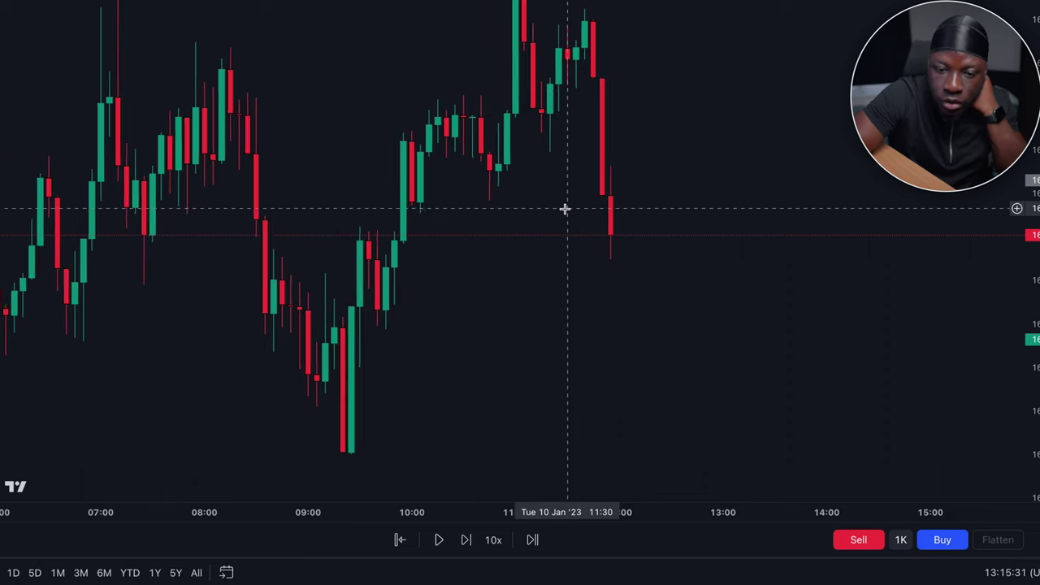
pyautogui.hscroll(3, 565, 208)
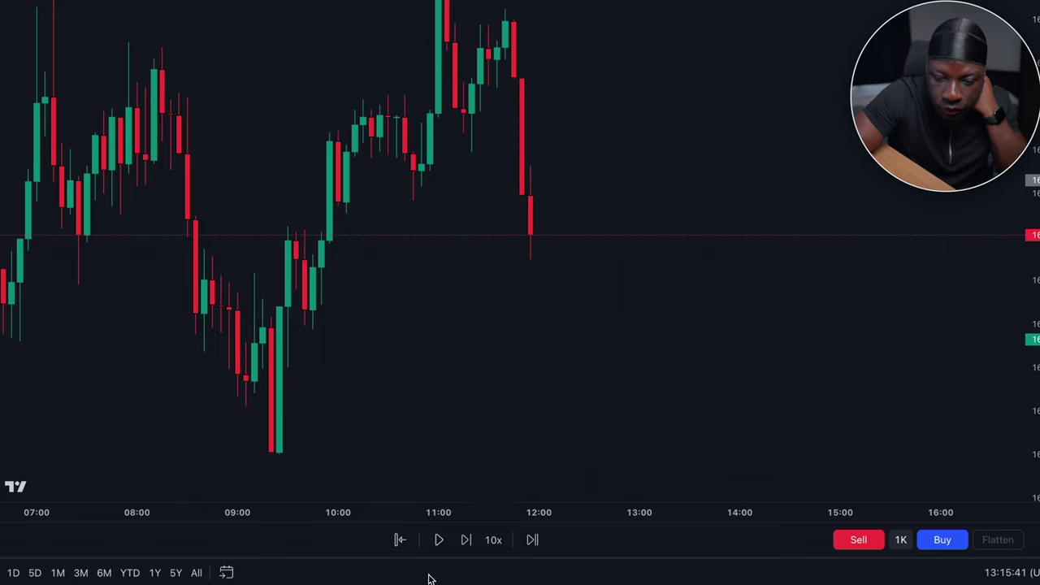
pyautogui.click(467, 541)
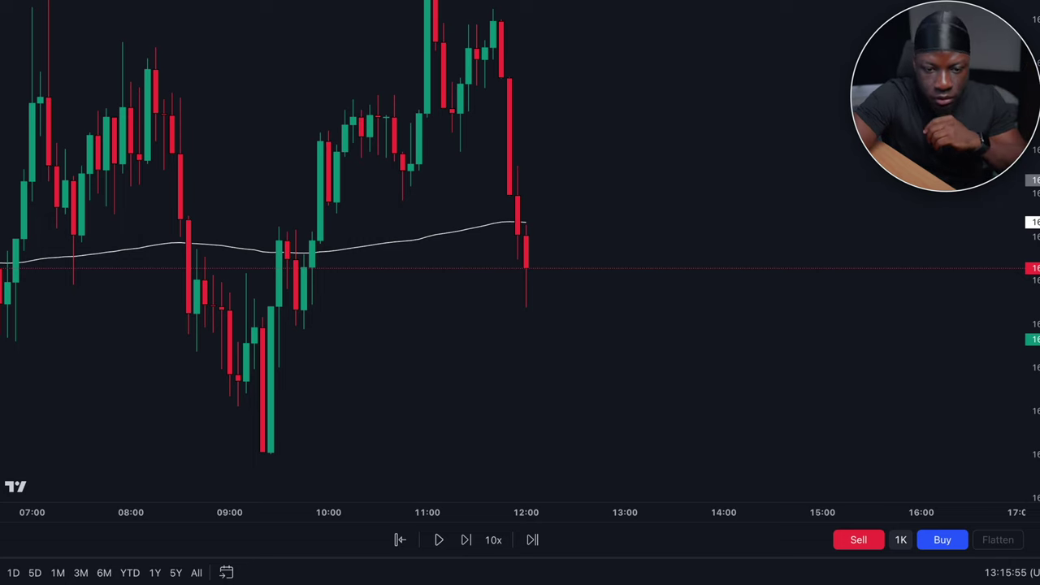
# - Review the 10 January price action and step the replay candle by candle past 15:50
pyautogui.scroll(-5, 515, 213)
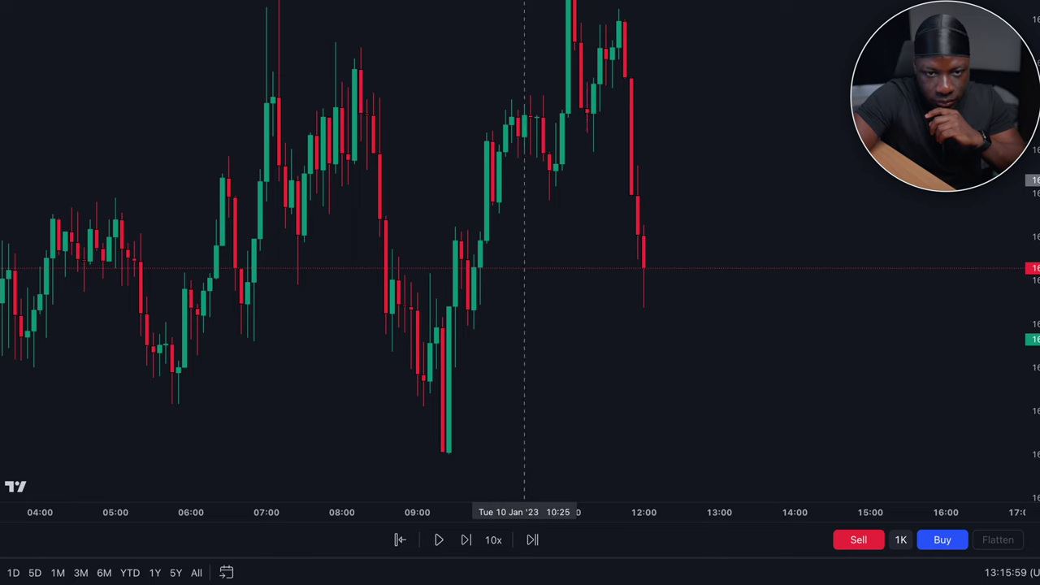
pyautogui.scroll(2, 531, 322)
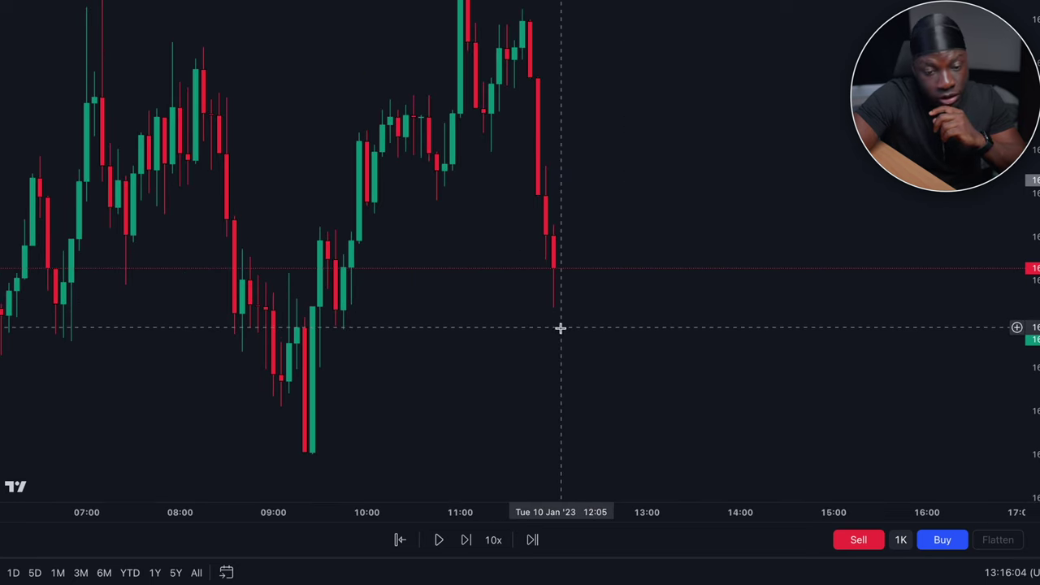
pyautogui.click(464, 550)
pyautogui.click(466, 551)
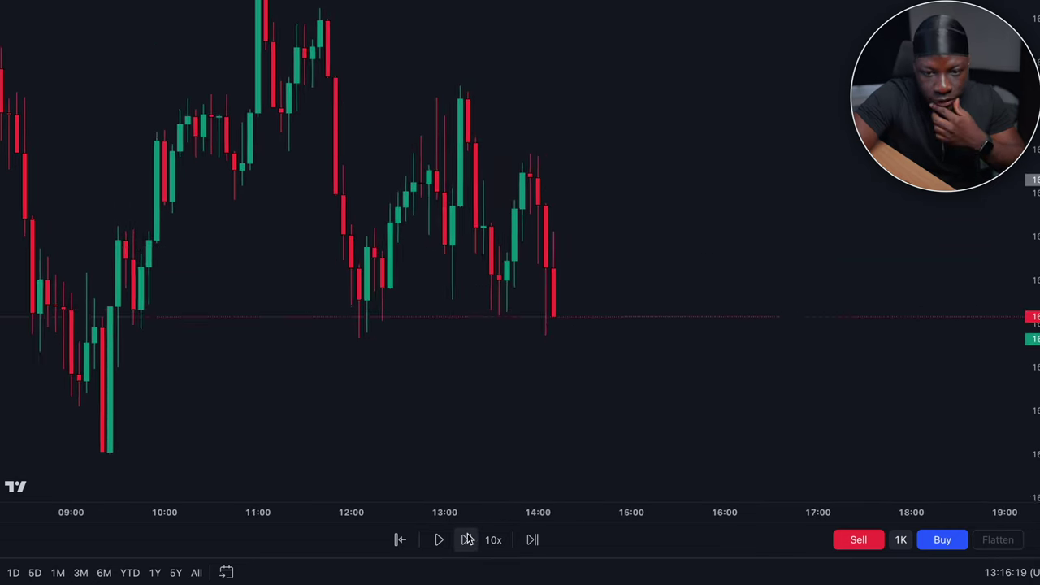
pyautogui.click(466, 540)
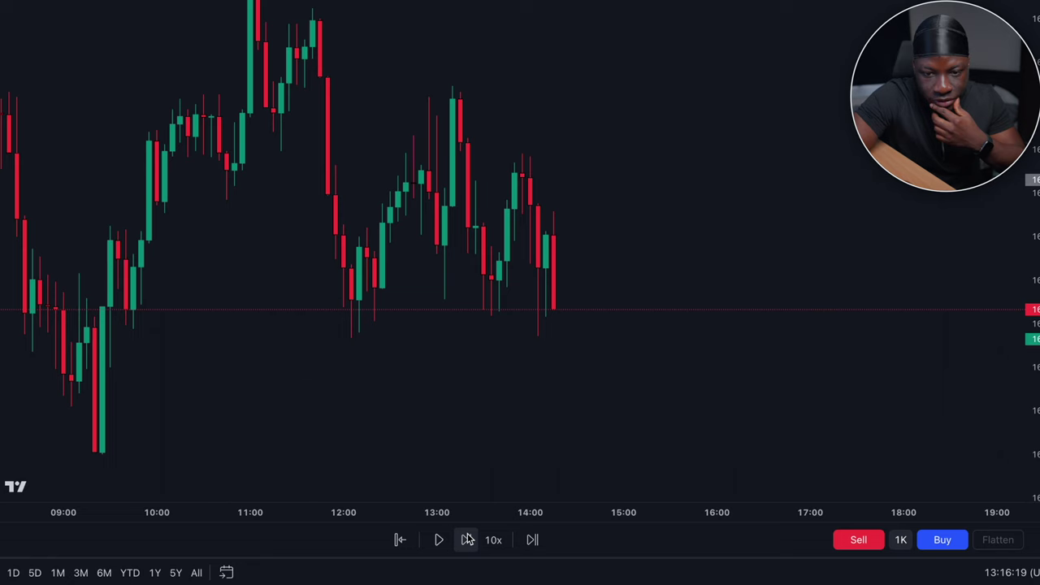
pyautogui.click(466, 539)
pyautogui.click(468, 539)
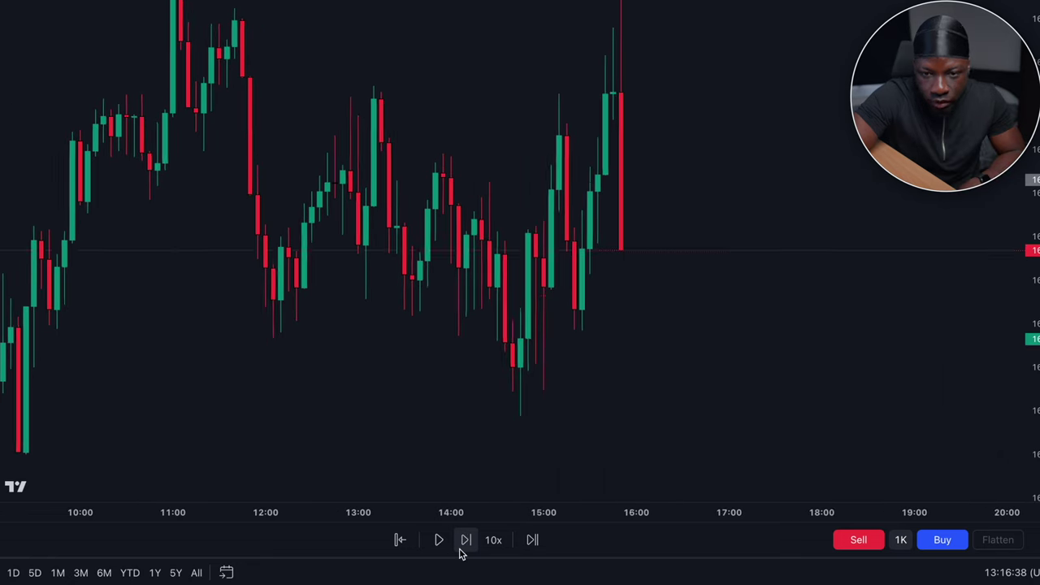
pyautogui.click(464, 541)
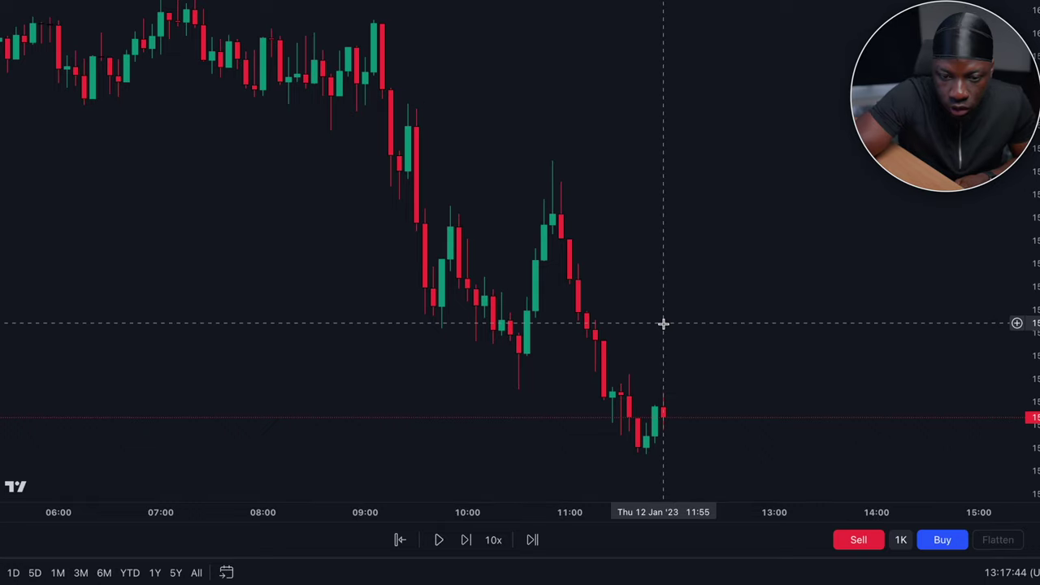
# - Step the replay on 12 January candle by candle from 11:55 to 15:15
pyautogui.hscroll(2, 664, 323)
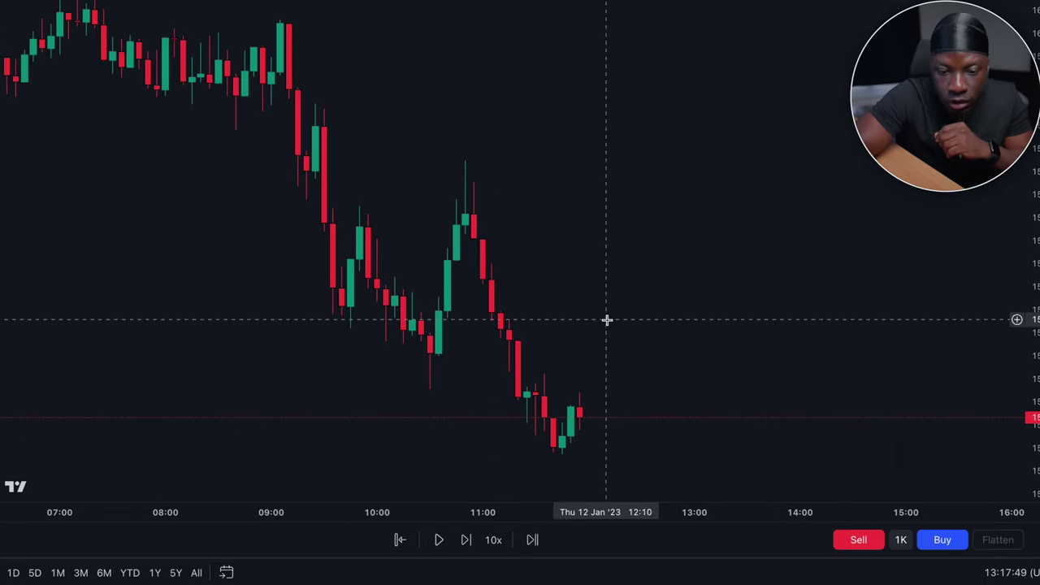
pyautogui.click(466, 540)
pyautogui.click(465, 541)
pyautogui.click(466, 540)
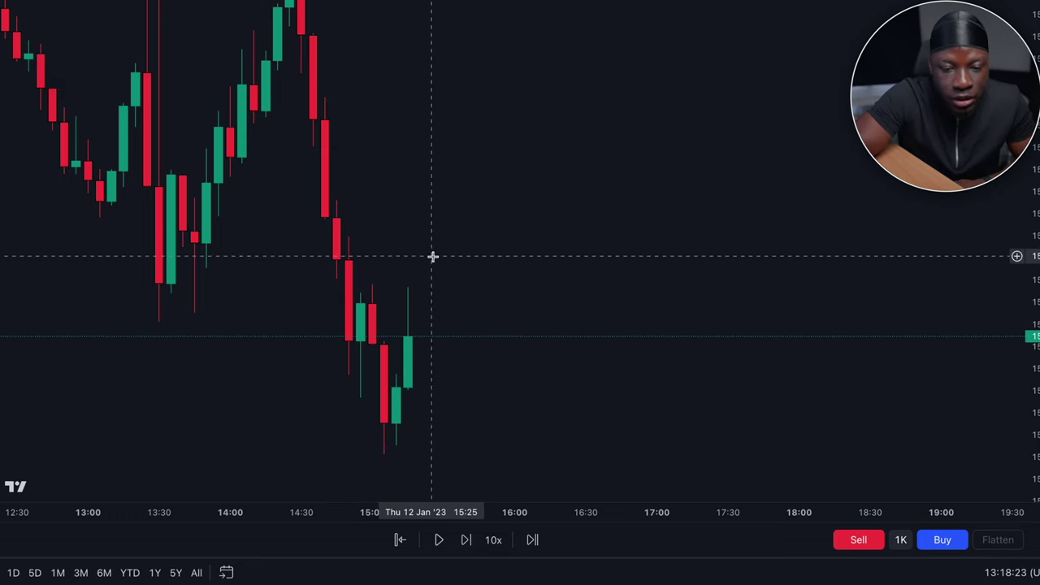
# - Draw a zone rectangle on 12 January from 14:55 to about 15:55, spanning the gap left by the drop
pyautogui.scroll(-2, 433, 256)
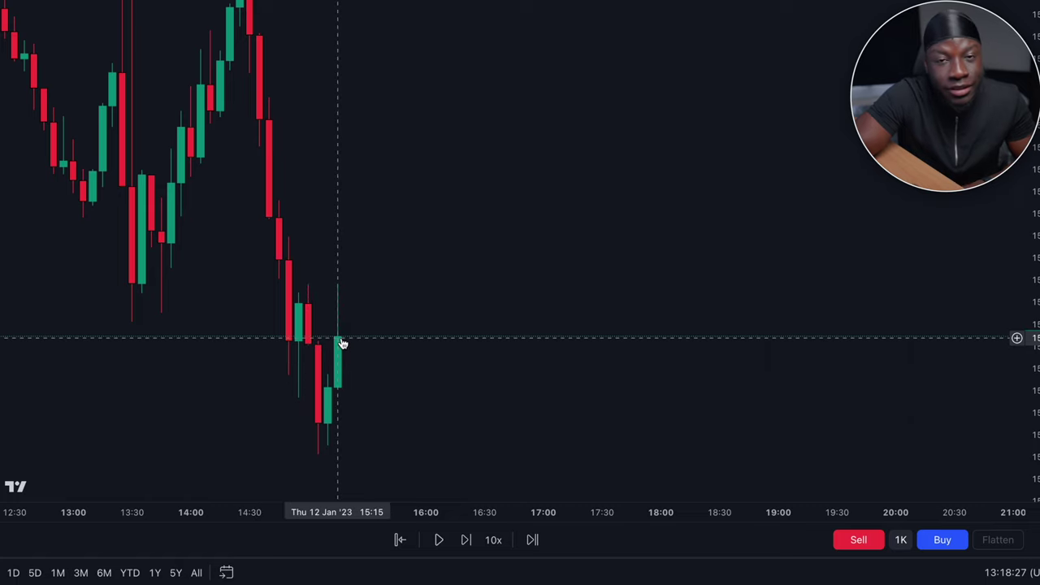
pyautogui.scroll(-3, 329, 385)
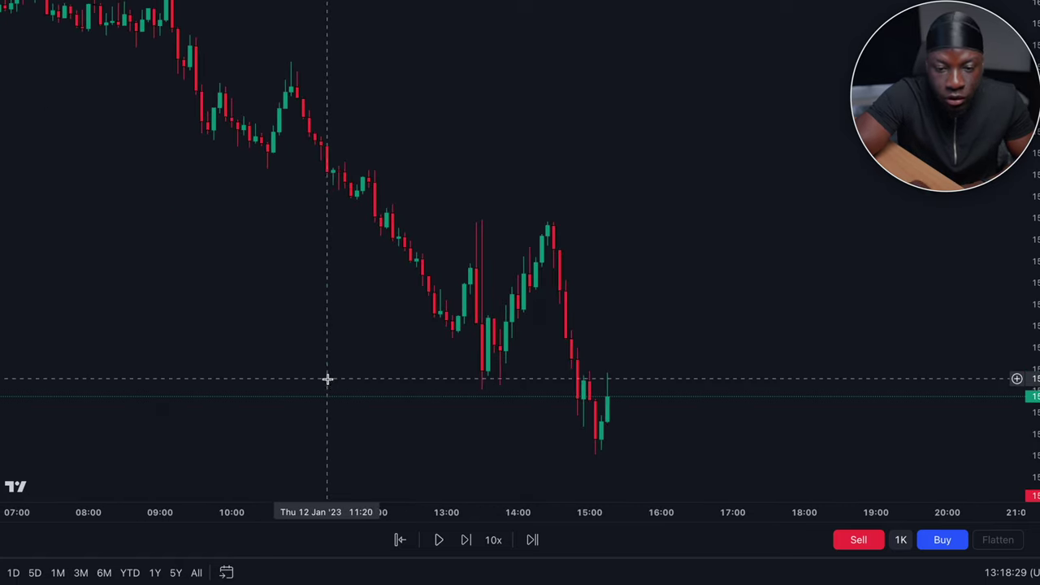
pyautogui.scroll(5, 561, 75)
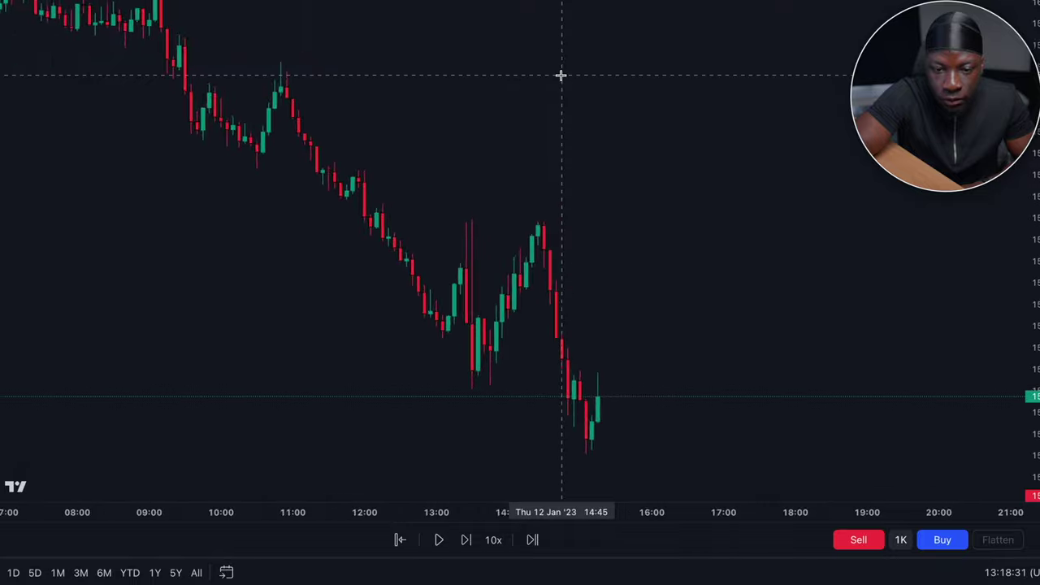
pyautogui.click(173, 397)
pyautogui.click(310, 289)
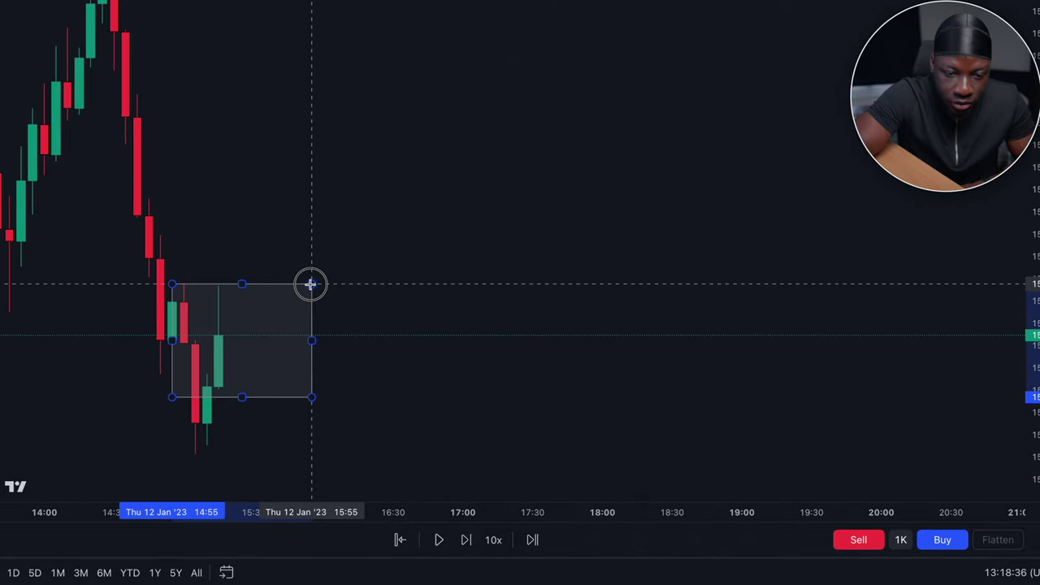
pyautogui.click(395, 260)
pyautogui.scroll(-1, 395, 261)
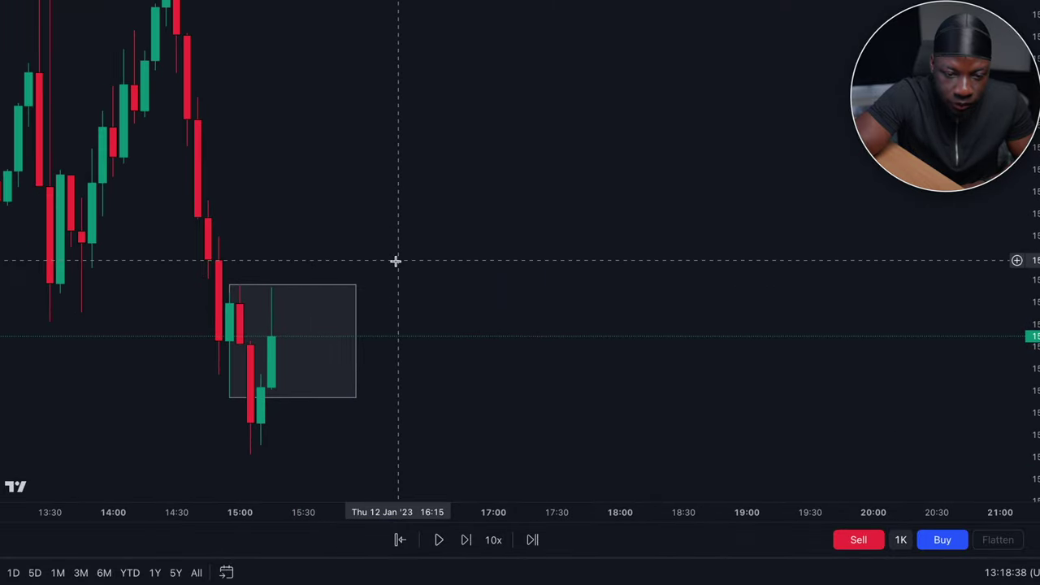
# - Advance the replay to 15:20 and place a 1:1 short position inside the zone with 0.217 stop and target
pyautogui.click(466, 540)
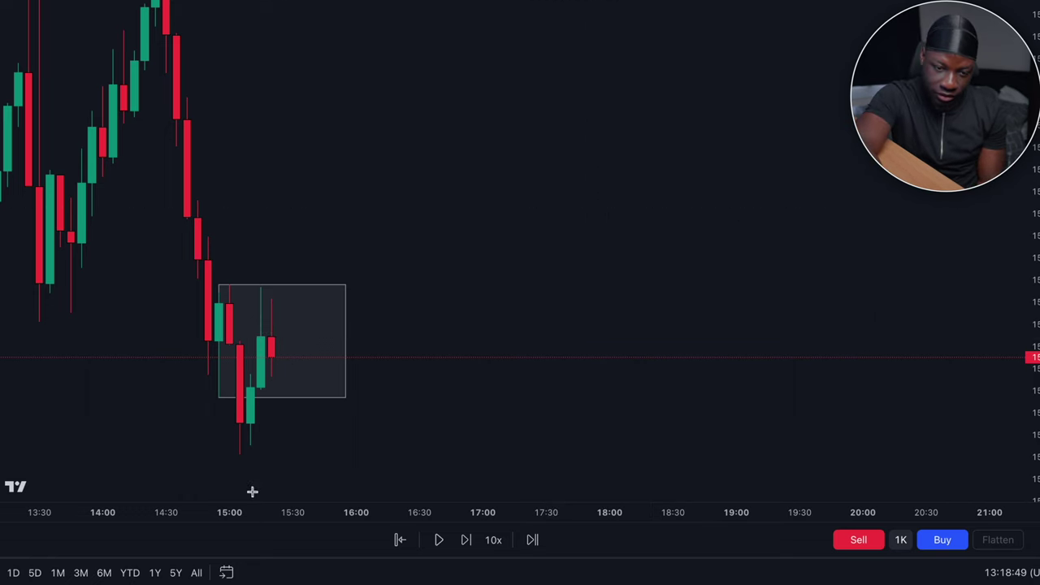
pyautogui.click(269, 382)
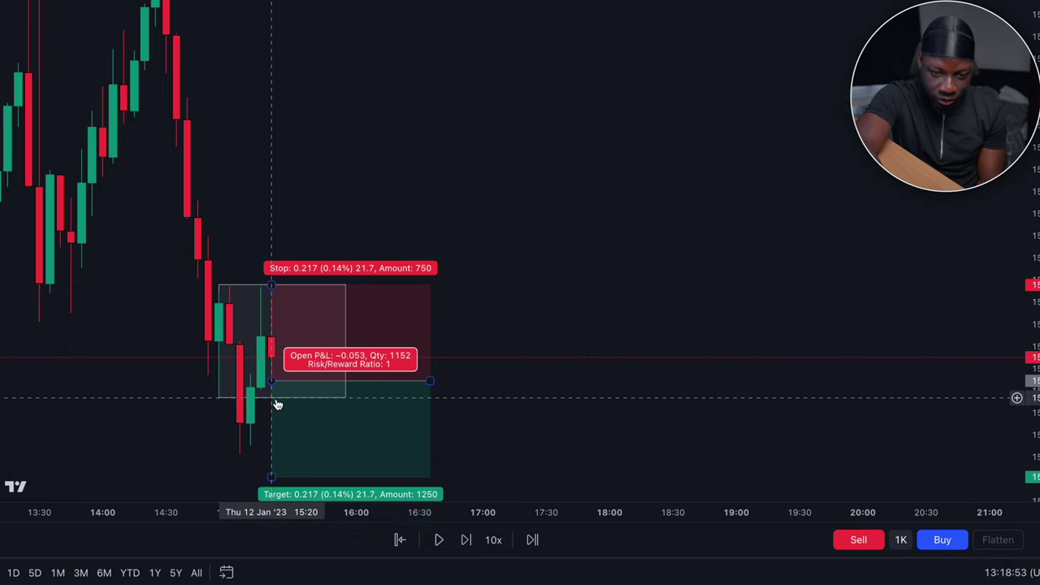
# - Examine the 12 January short setup and its zone against the preceding downtrend
pyautogui.scroll(-2, 432, 334)
pyautogui.scroll(2, 433, 334)
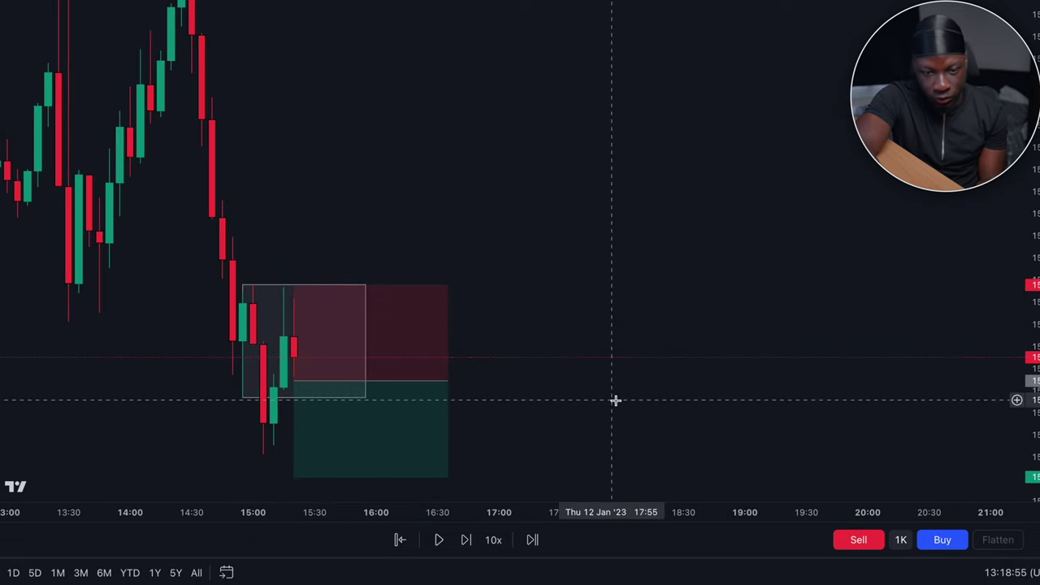
pyautogui.scroll(-3, 634, 375)
pyautogui.scroll(2, 634, 374)
pyautogui.scroll(2, 634, 375)
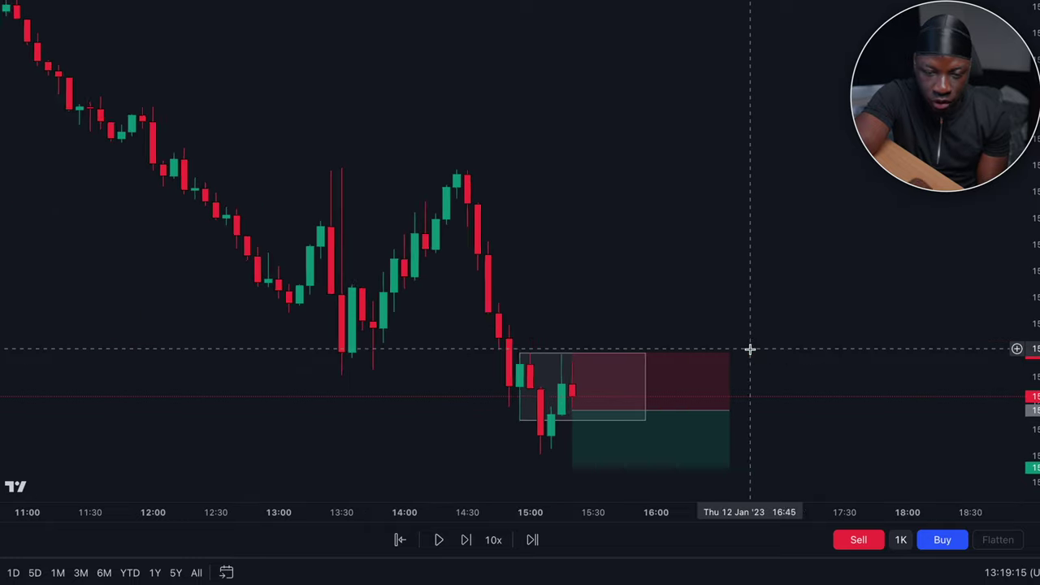
pyautogui.scroll(1, 750, 350)
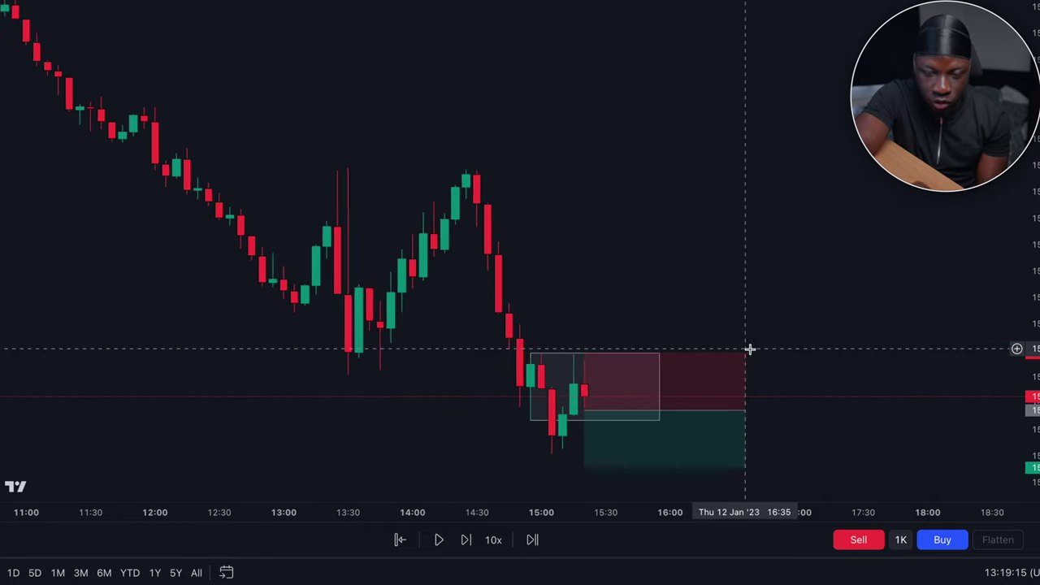
pyautogui.scroll(1, 750, 349)
pyautogui.hscroll(2, 750, 348)
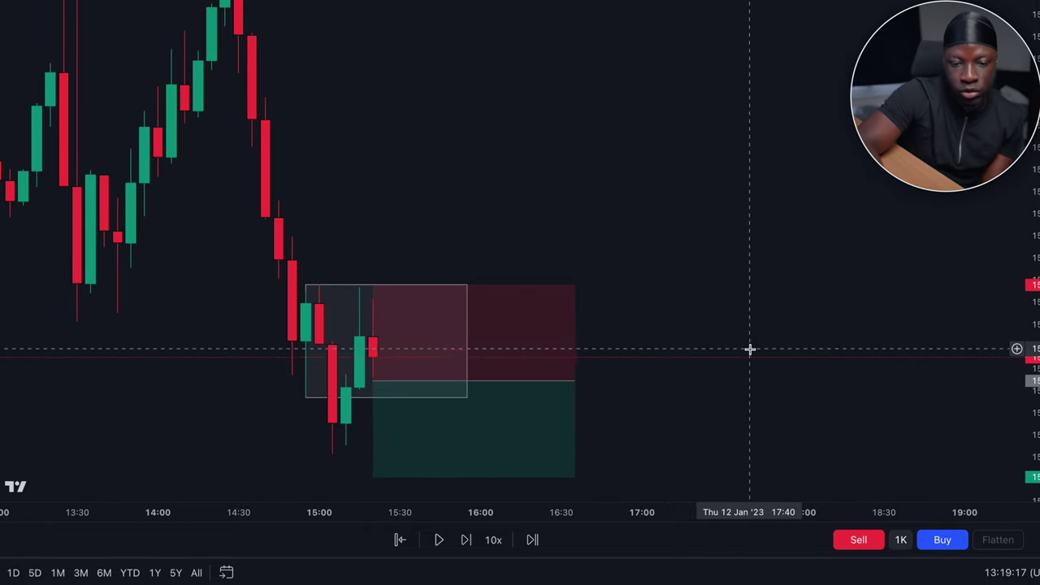
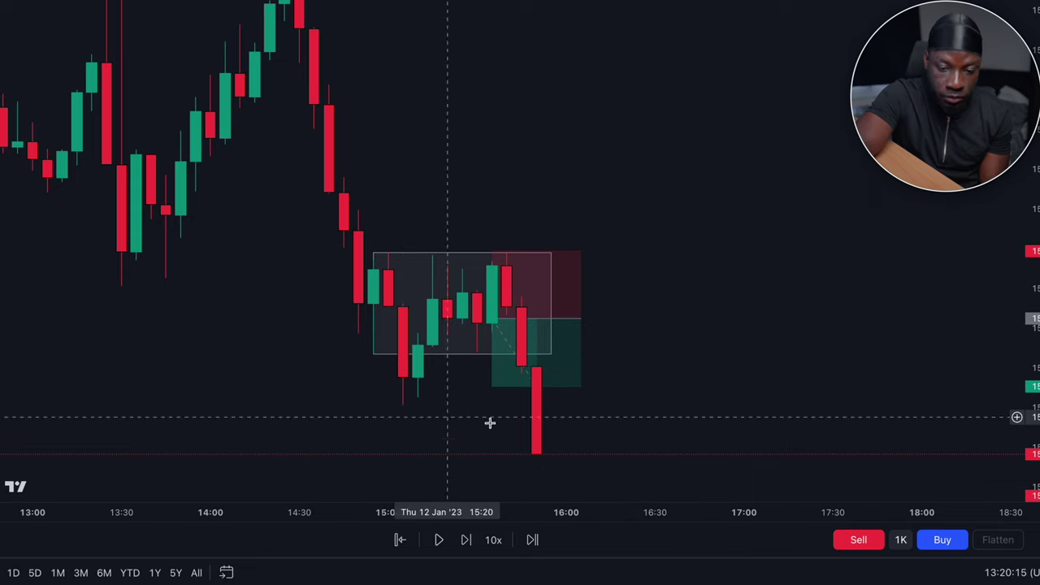
# - Move the 12 January short position's entry back to the 15:20 candle, giving a 0.192 stop and 0.149 target
pyautogui.moveTo(546, 356)
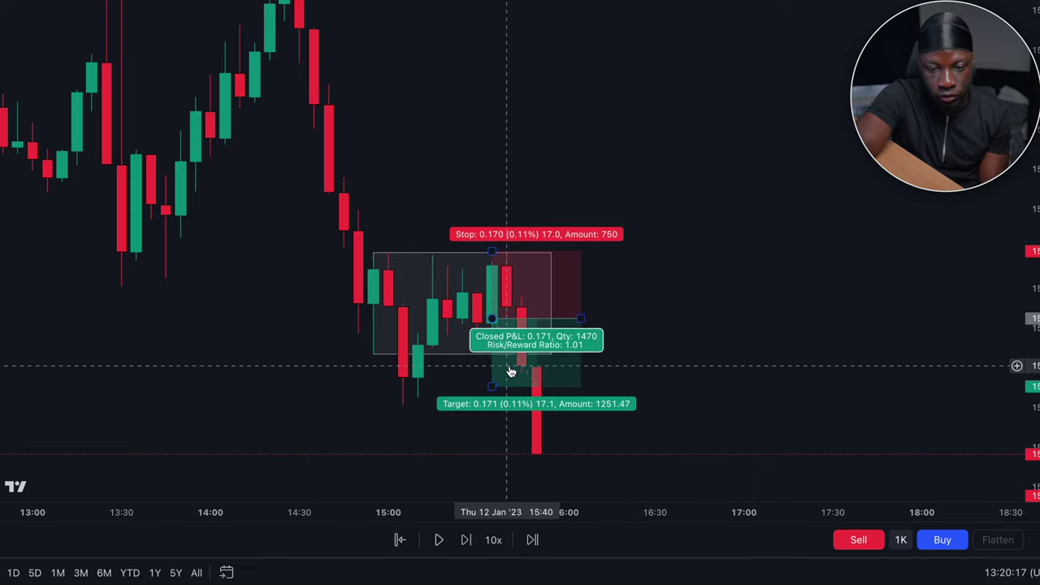
pyautogui.moveTo(759, 267); pyautogui.dragTo(696, 258)
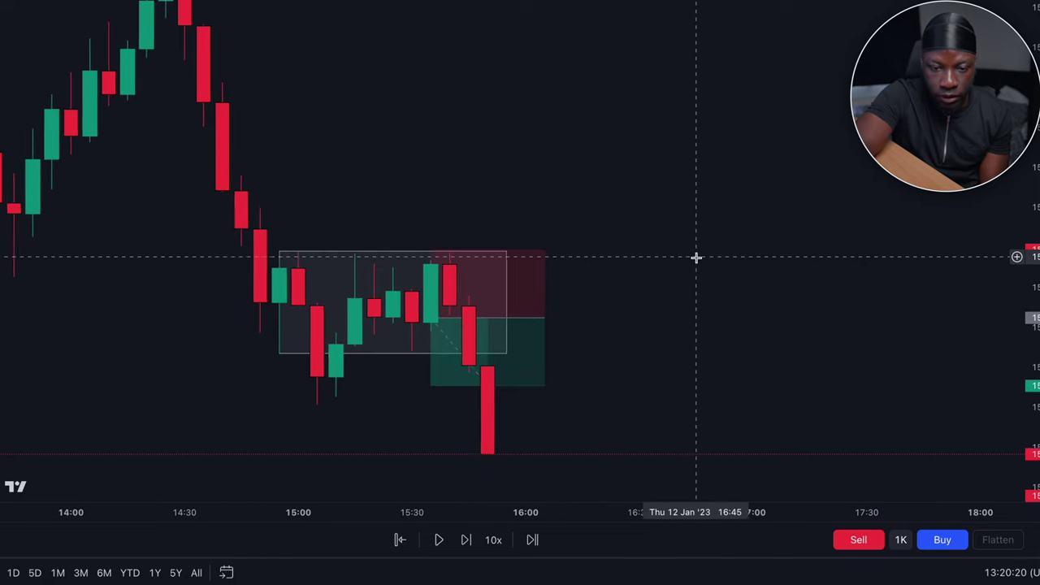
pyautogui.scroll(1, 696, 257)
pyautogui.moveTo(456, 264)
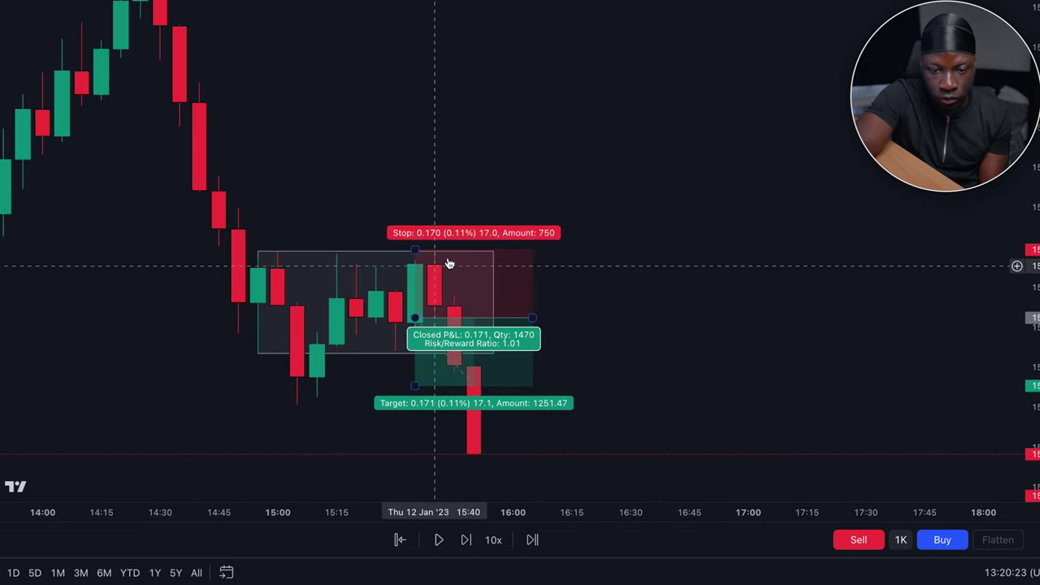
pyautogui.scroll(-1, 650, 333)
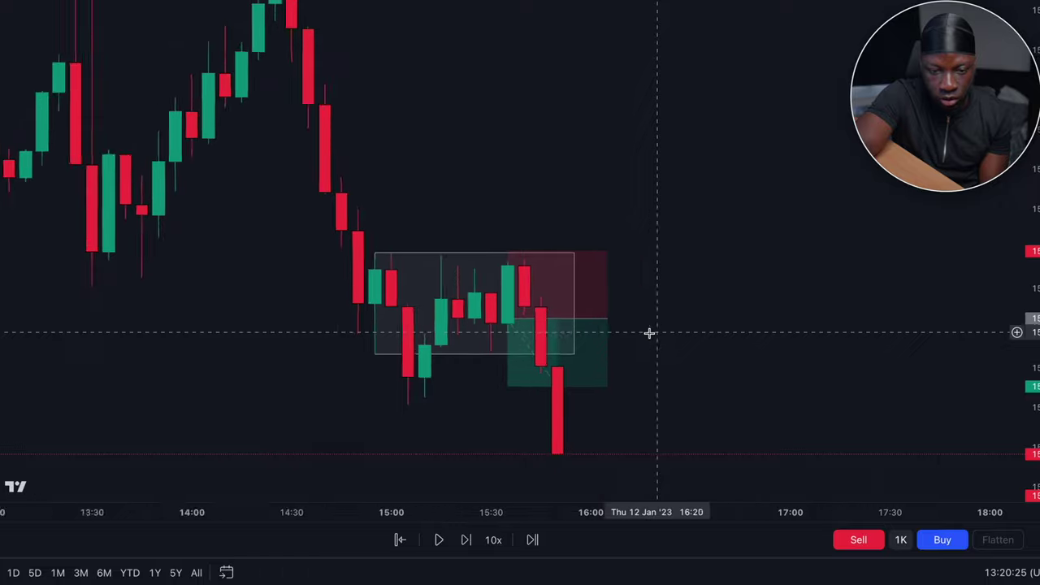
pyautogui.scroll(-1, 650, 332)
pyautogui.moveTo(556, 291)
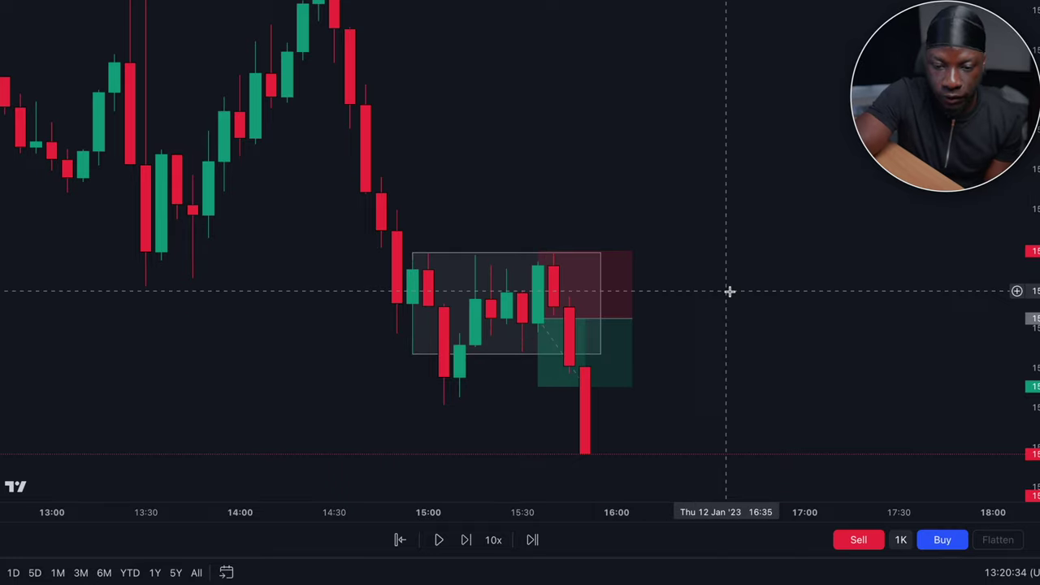
pyautogui.moveTo(514, 362)
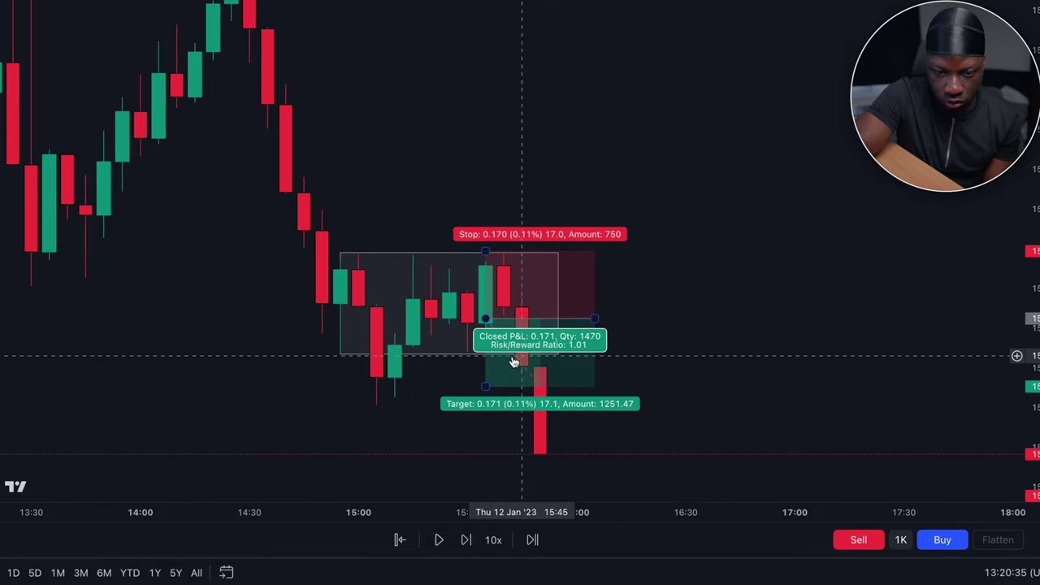
pyautogui.moveTo(490, 325); pyautogui.dragTo(439, 328)
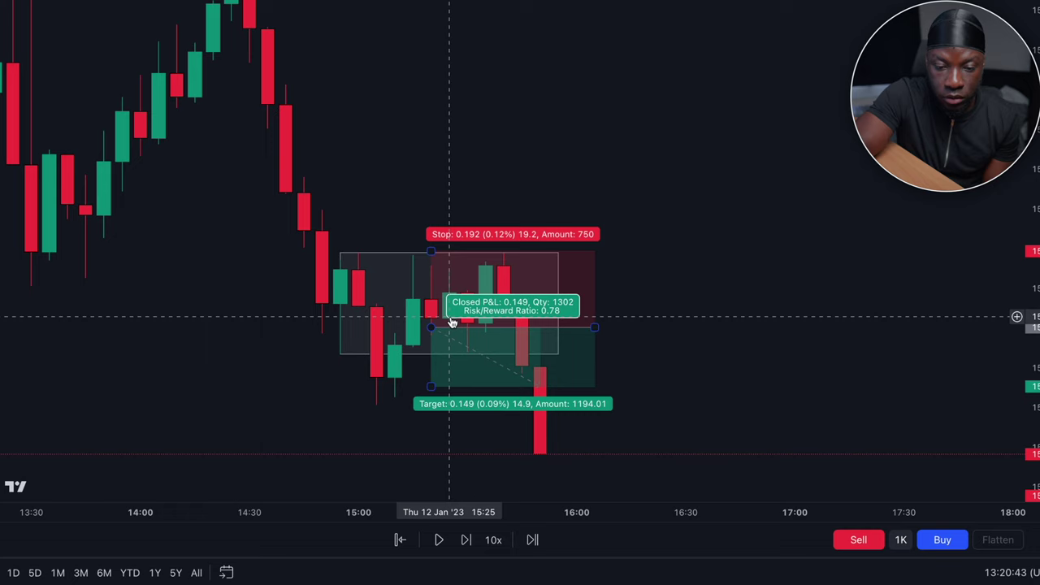
# - Move the 12 January short position's entry to 15:25 with a 0.194 stop and 0.143 target, and end it at 15:50
pyautogui.moveTo(432, 329); pyautogui.dragTo(443, 331)
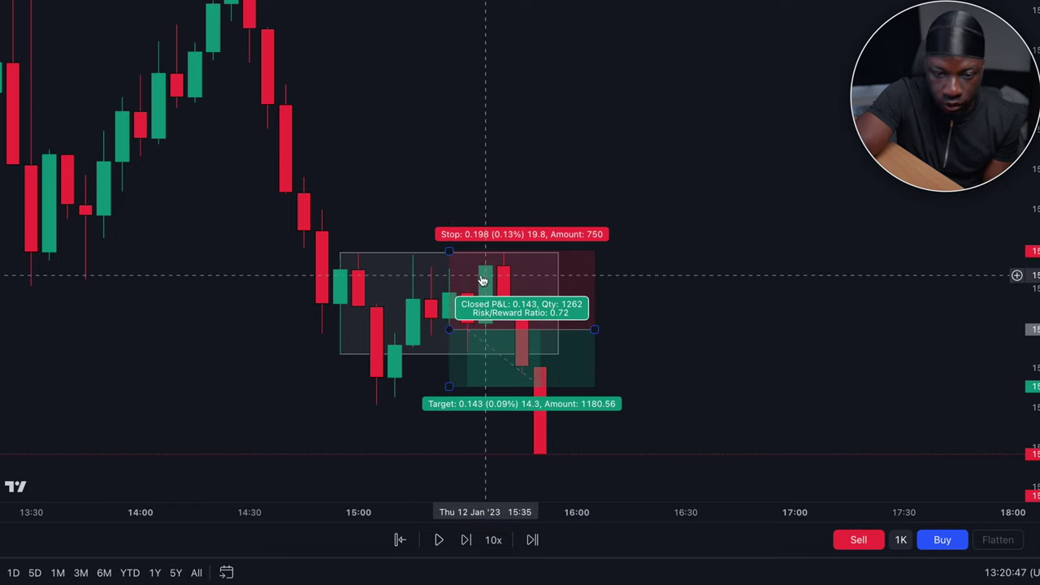
pyautogui.moveTo(452, 251); pyautogui.dragTo(452, 253)
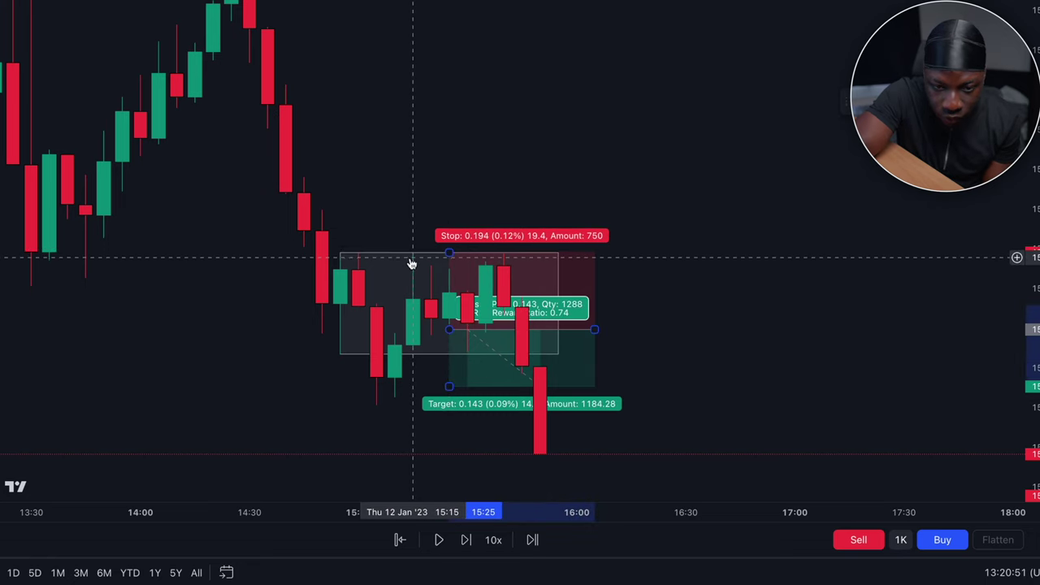
pyautogui.moveTo(595, 329); pyautogui.dragTo(537, 333)
pyautogui.click(610, 333)
pyautogui.click(466, 342)
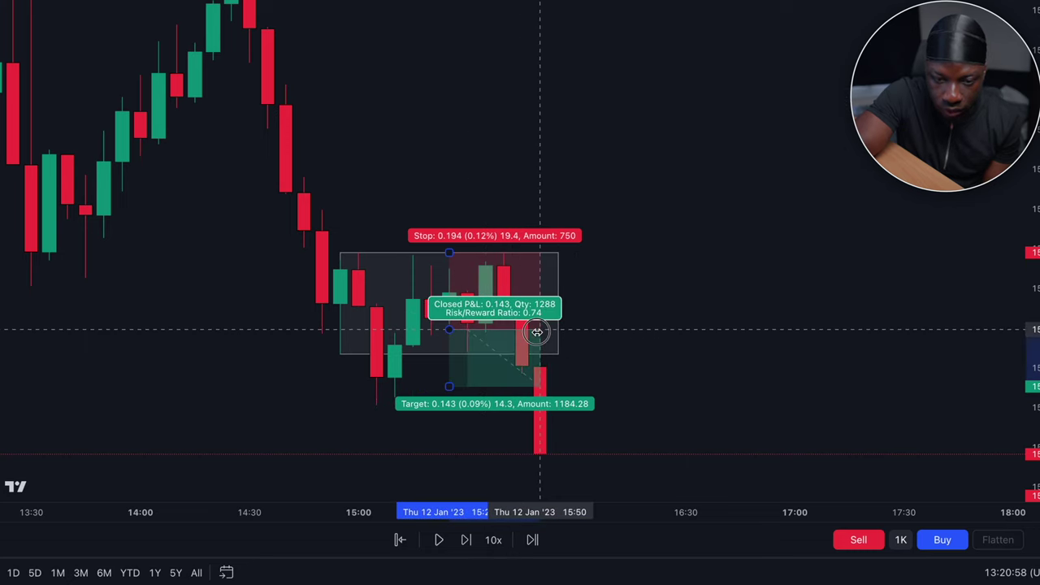
# - Lower the 12 January short position's target into the body of the 15:50 candle
pyautogui.scroll(5, 508, 253)
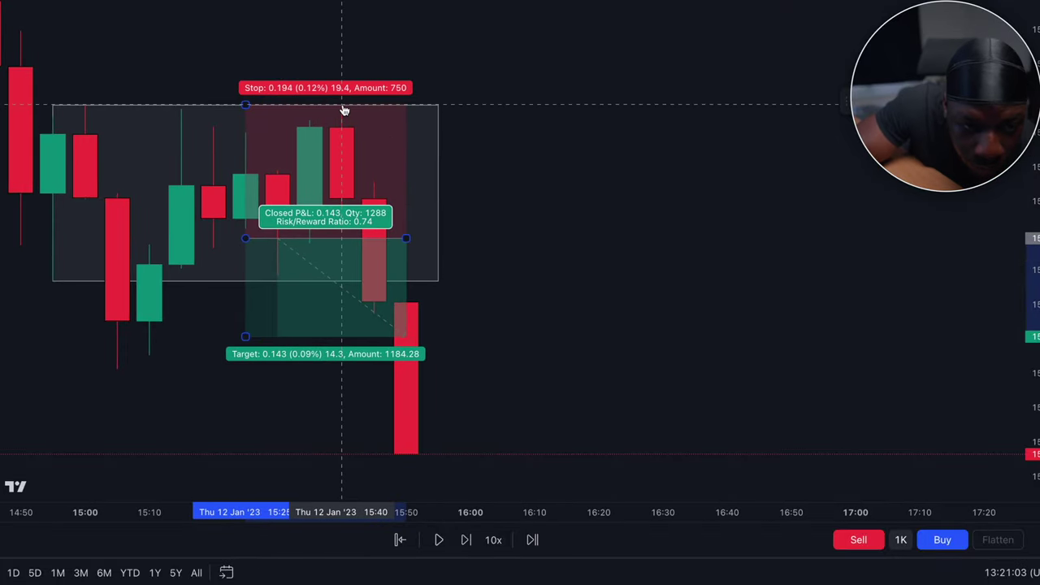
pyautogui.scroll(-3, 706, 119)
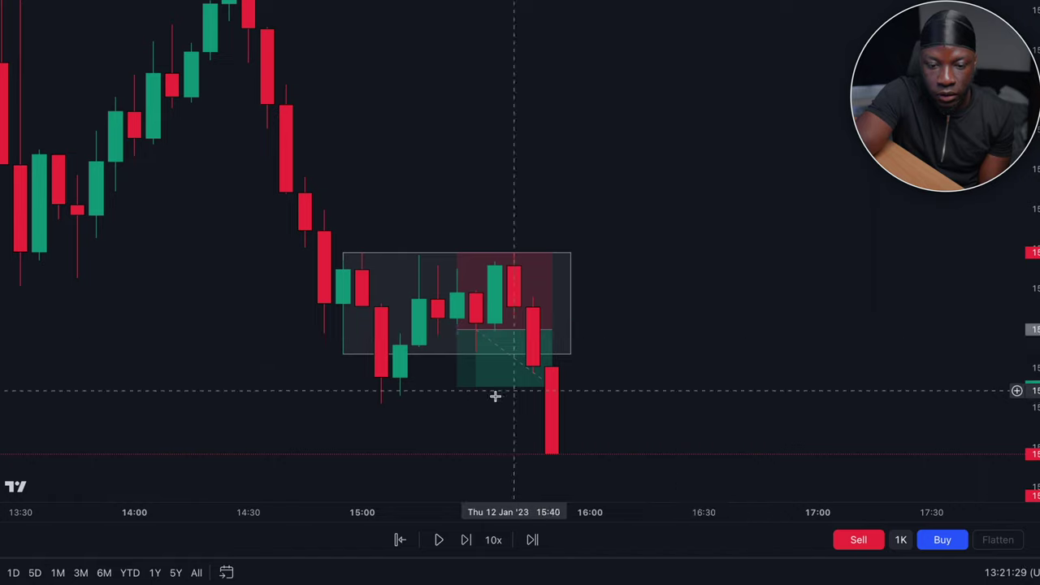
pyautogui.moveTo(460, 390); pyautogui.dragTo(458, 420)
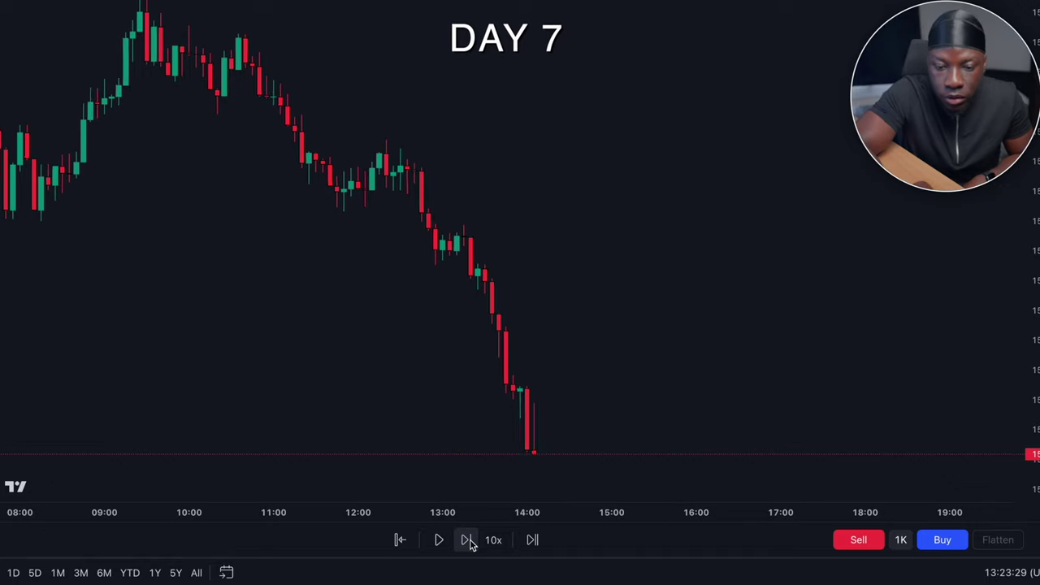
# - Advance the 13 January replay to 14:20 and draw a zone rectangle over the gap starting at 13:25
pyautogui.click(467, 541)
pyautogui.click(468, 541)
pyautogui.click(467, 541)
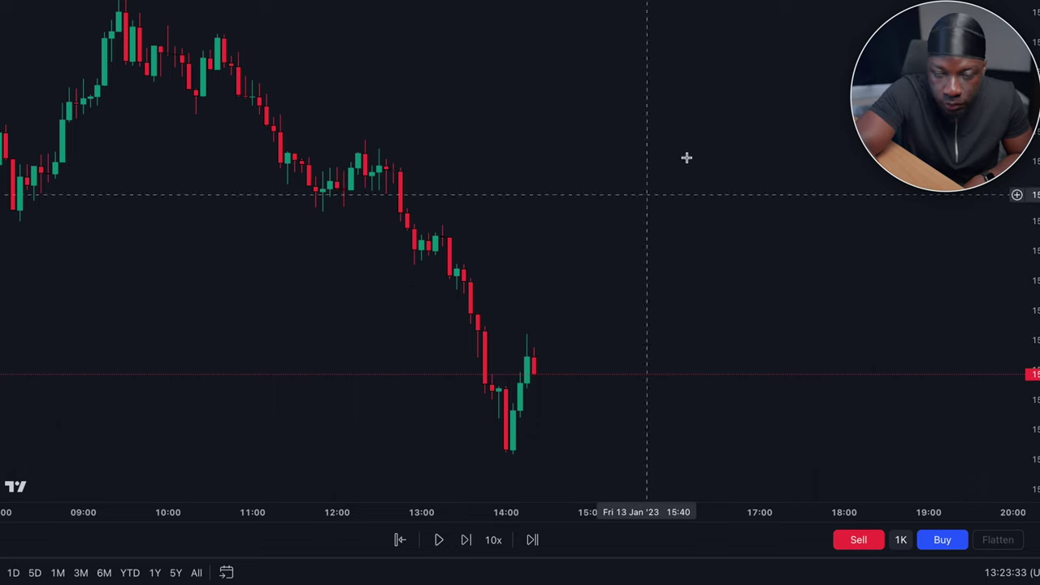
pyautogui.moveTo(458, 289); pyautogui.dragTo(556, 265)
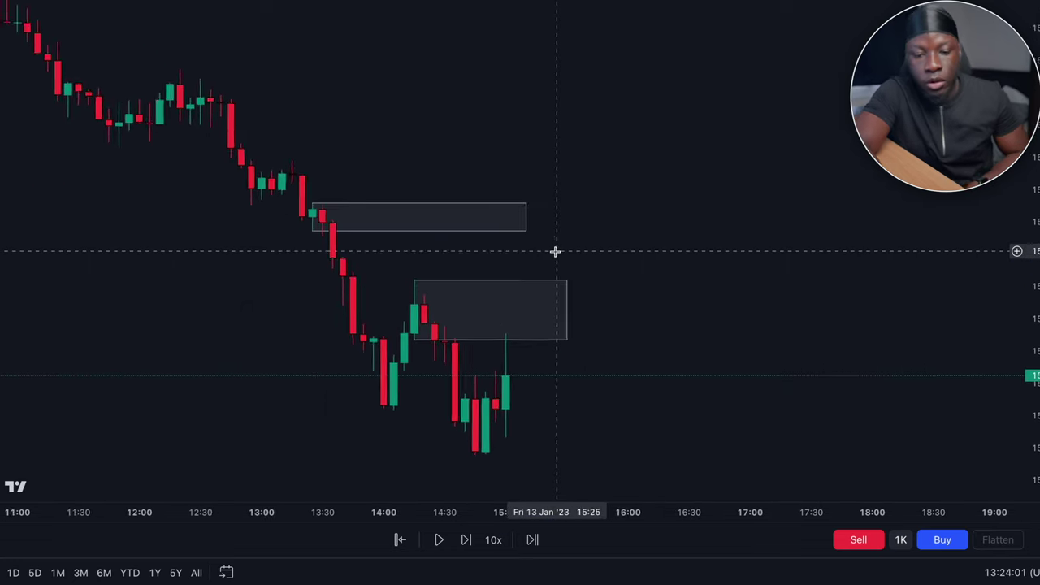
pyautogui.scroll(2, 554, 248)
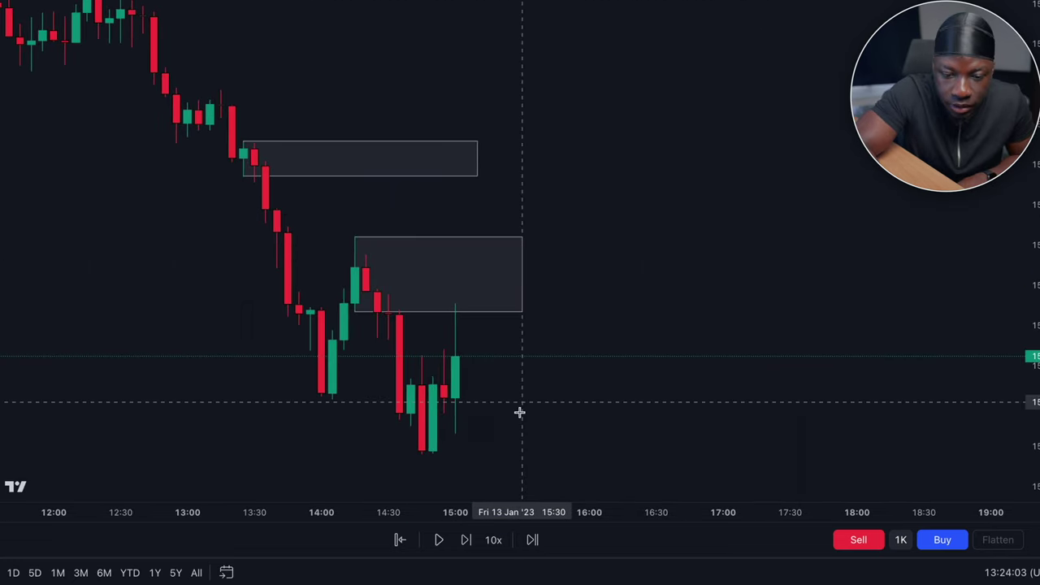
# - Place a short position on the 15:00 candle of 13 January with a 0.361 stop inside the lower zone
pyautogui.click(455, 441)
pyautogui.moveTo(458, 344); pyautogui.dragTo(465, 301)
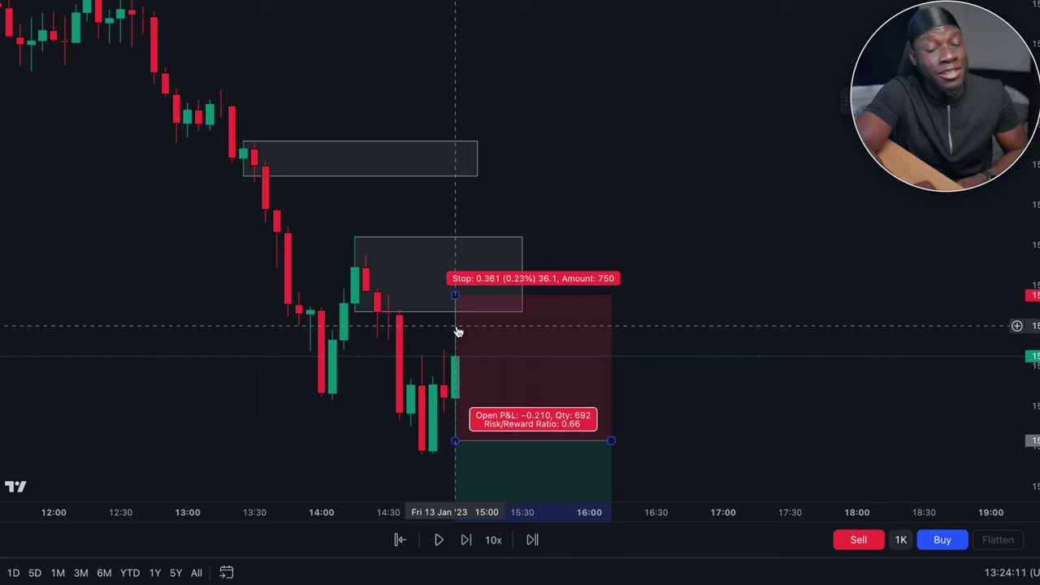
pyautogui.scroll(-1, 457, 330)
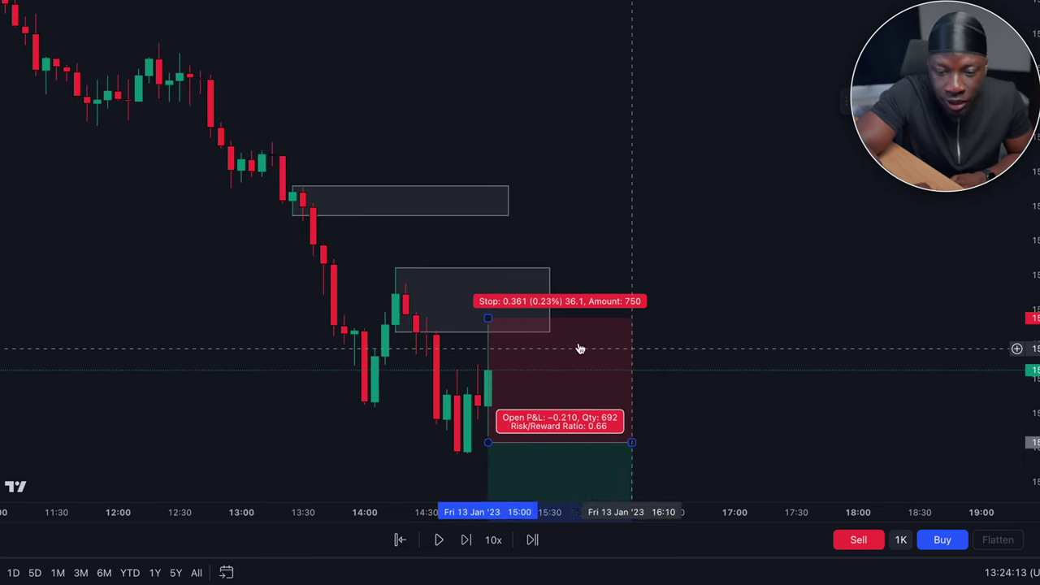
pyautogui.scroll(4, 504, 329)
pyautogui.scroll(-3, 504, 329)
pyautogui.scroll(-3, 505, 333)
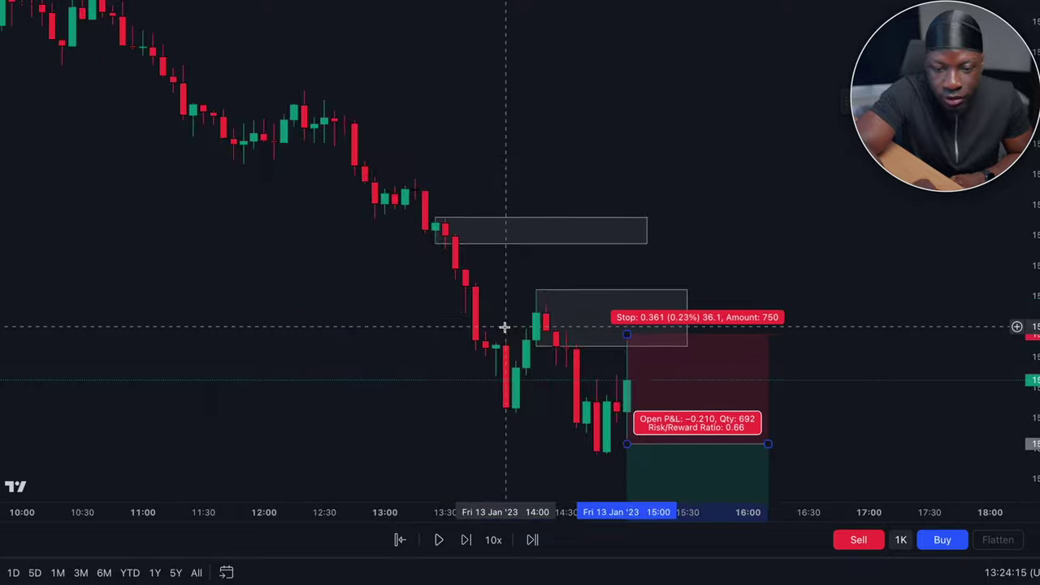
pyautogui.scroll(3, 896, 417)
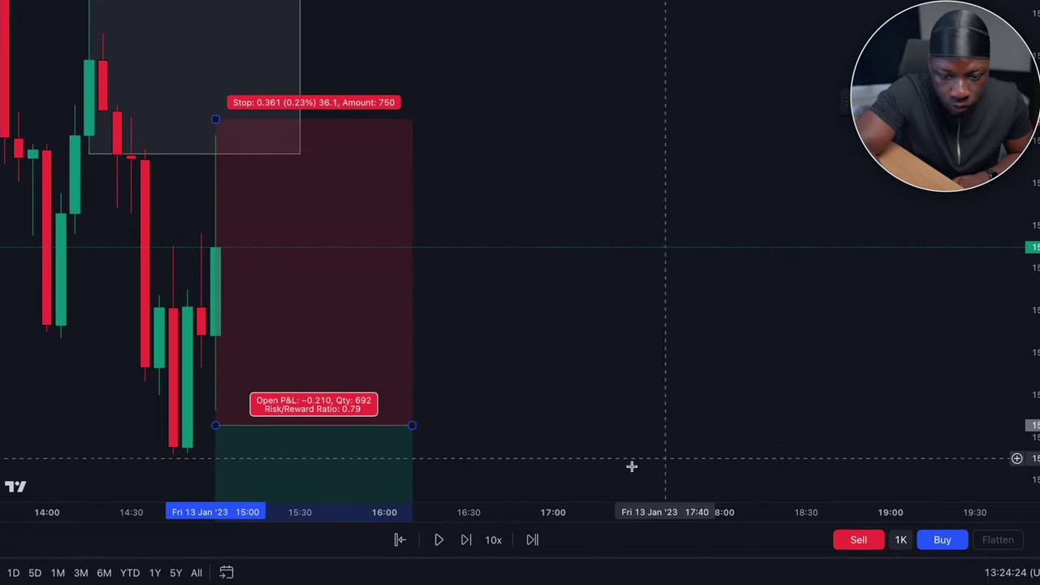
# - Advance the replay to 15:05 and raise the 13 January short position's entry, giving a 0.159 stop
pyautogui.click(467, 540)
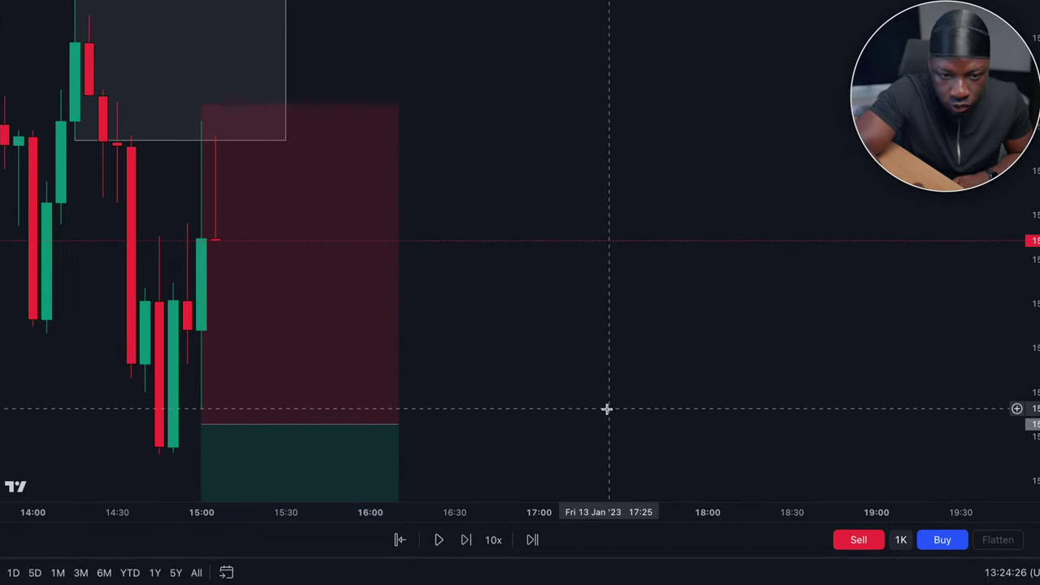
pyautogui.hscroll(-5, 606, 409)
pyautogui.moveTo(364, 446); pyautogui.dragTo(371, 340)
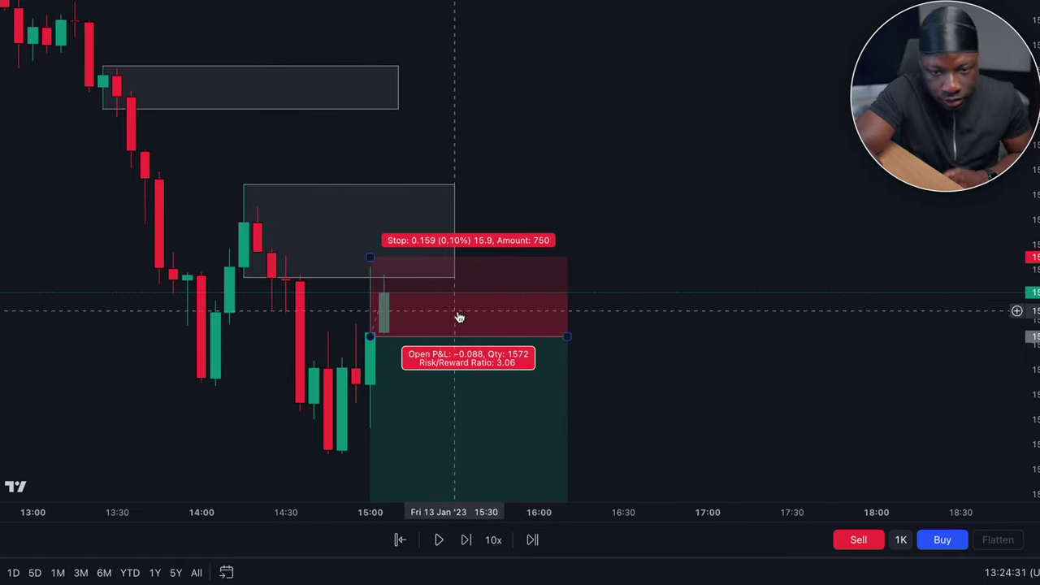
pyautogui.scroll(-5, 545, 371)
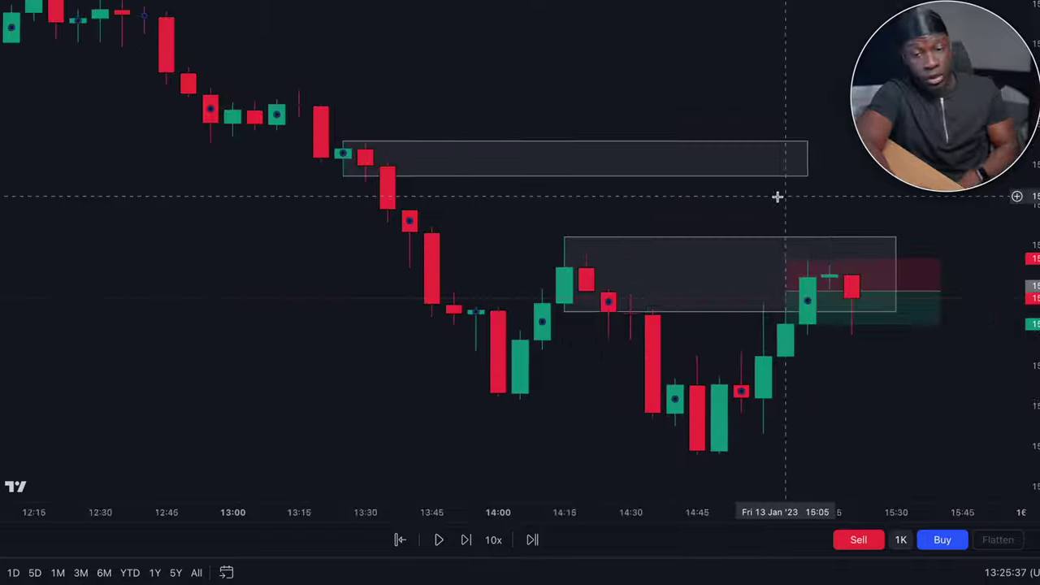
# - Shorten the 13 January short position to end at 15:25 and advance the replay to 15:45
pyautogui.hscroll(-2, 872, 243)
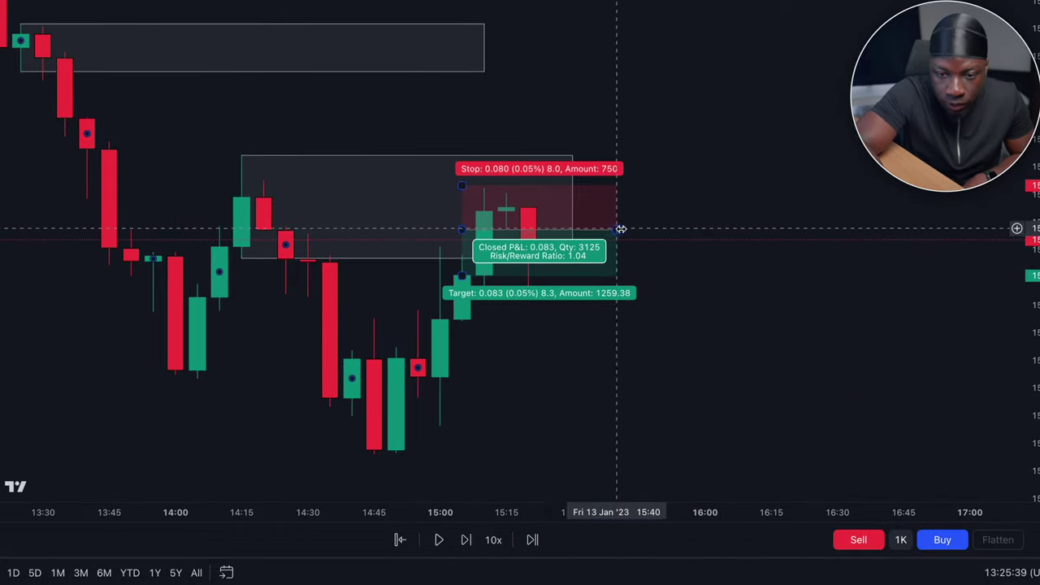
pyautogui.click(593, 227)
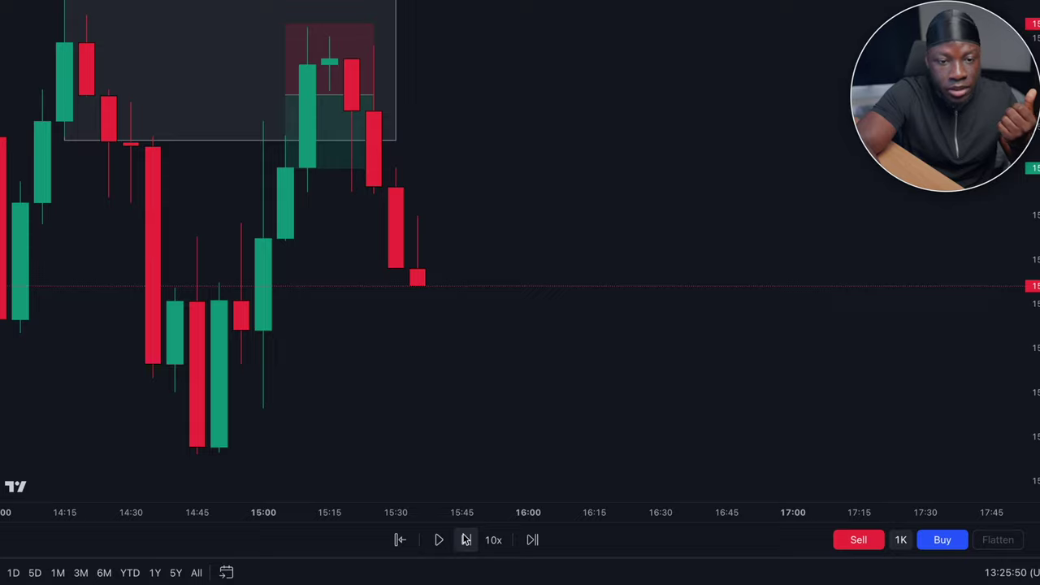
pyautogui.click(466, 540)
pyautogui.click(466, 540)
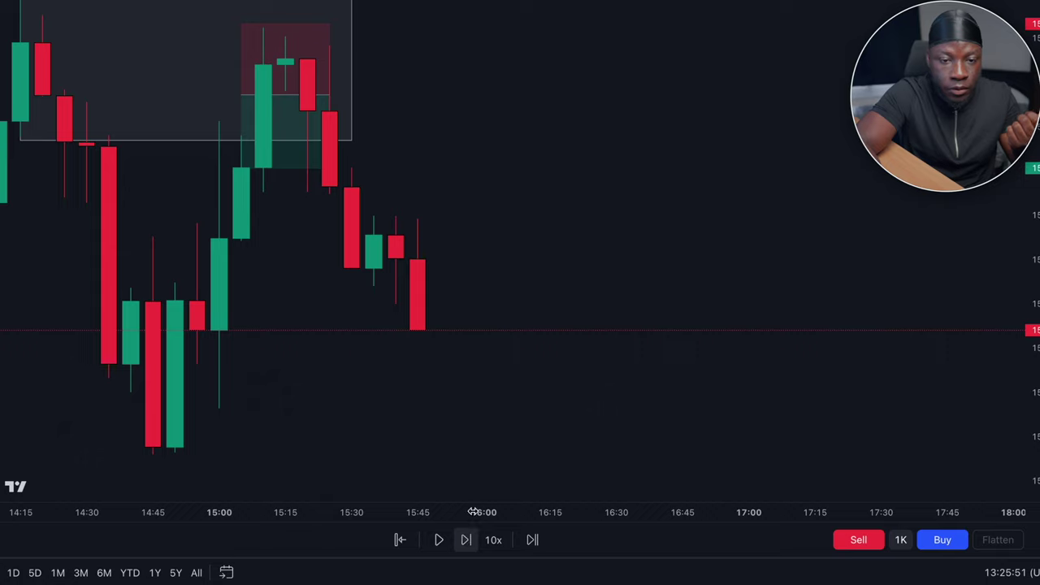
# - Extend the 13 January short position's target to 0.250
pyautogui.scroll(-2, 661, 121)
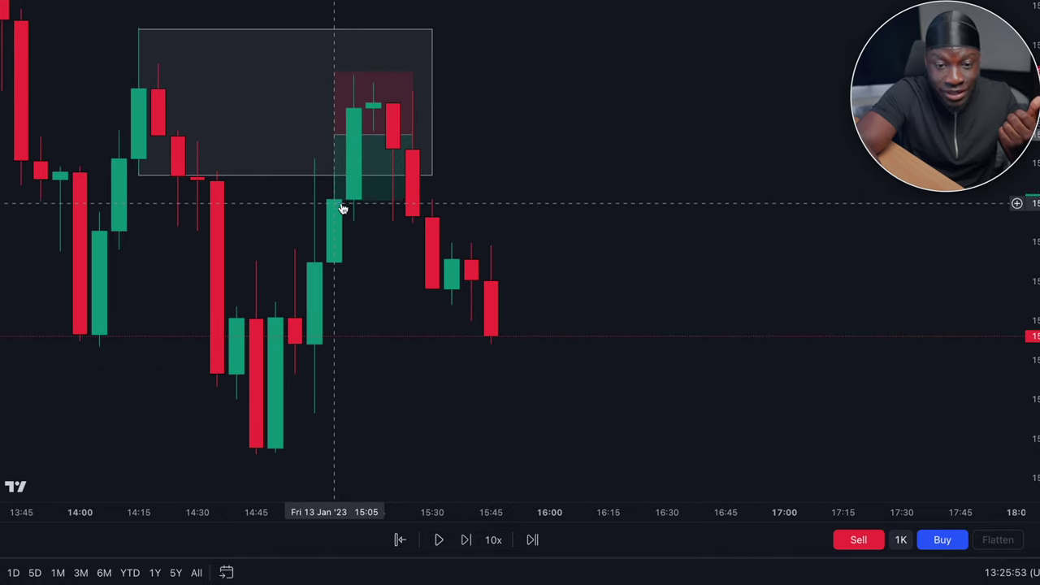
pyautogui.click(342, 207)
pyautogui.moveTo(342, 204); pyautogui.dragTo(331, 331)
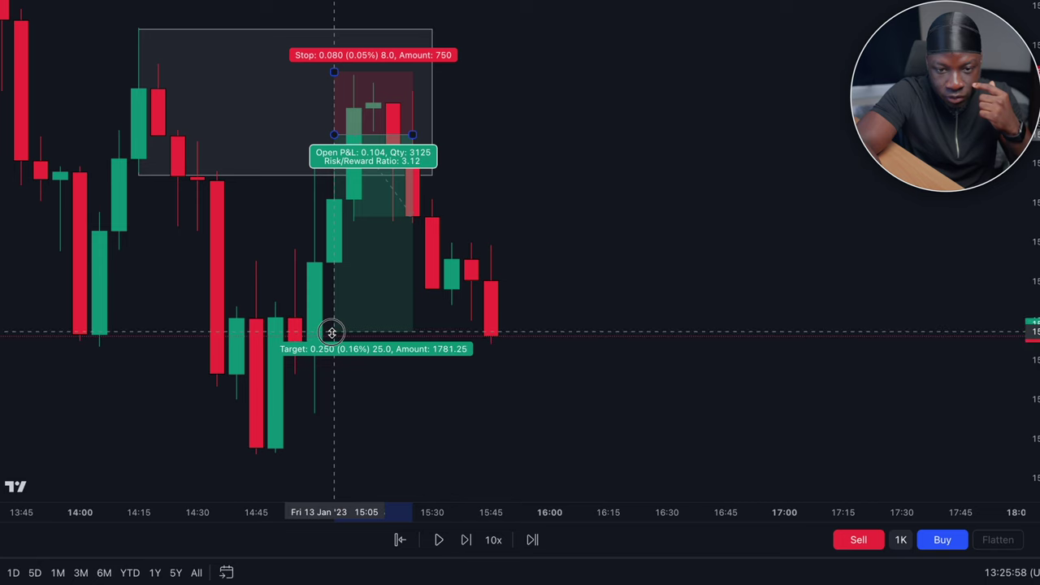
# - Advance the replay to 16:15 and extend the 13 January short position's target to 0.406, near the 14:45 low
pyautogui.click(466, 539)
pyautogui.click(470, 542)
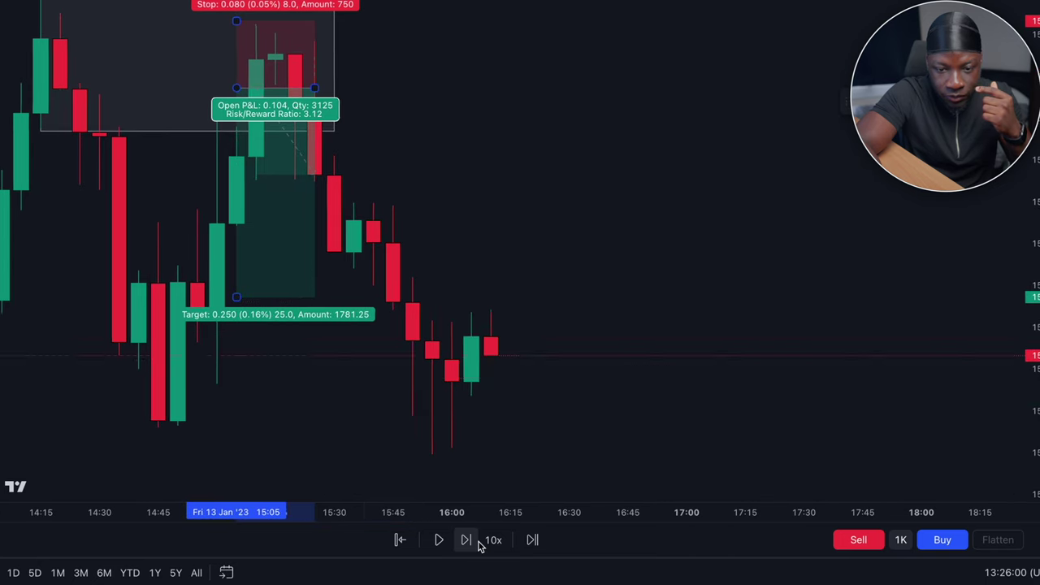
pyautogui.click(478, 544)
pyautogui.moveTo(217, 303); pyautogui.dragTo(209, 428)
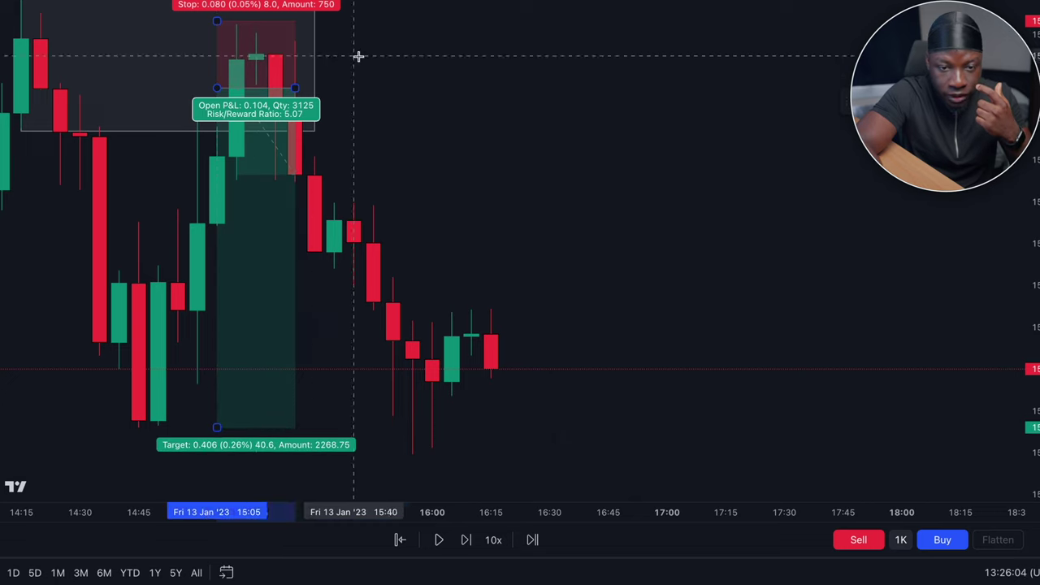
# - Log the 13 January trade as a win with a slash tally in the Jan 2023 table of the backtesting note
pyautogui.scroll(-5, 539, 86)
pyautogui.hscroll(2, 540, 88)
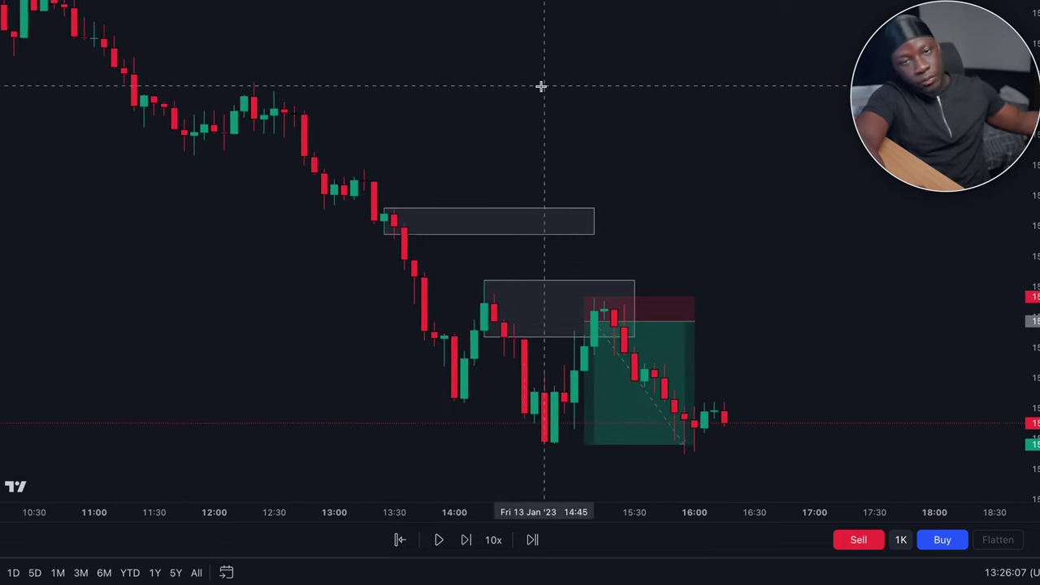
pyautogui.hotkey('ctrl', 'Left')
pyautogui.click(310, 48)
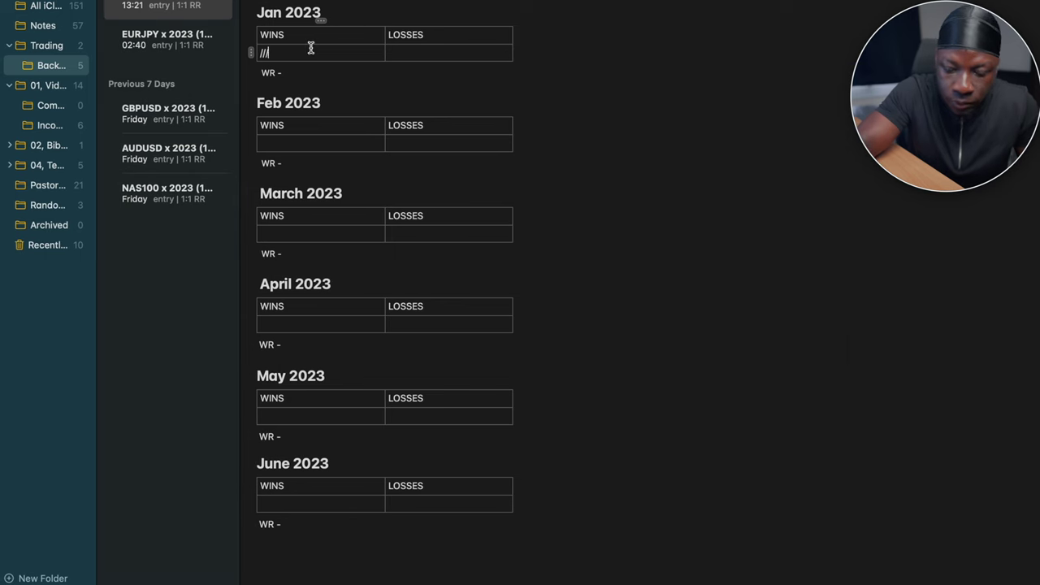
pyautogui.hotkey('ctrl', 'Right')
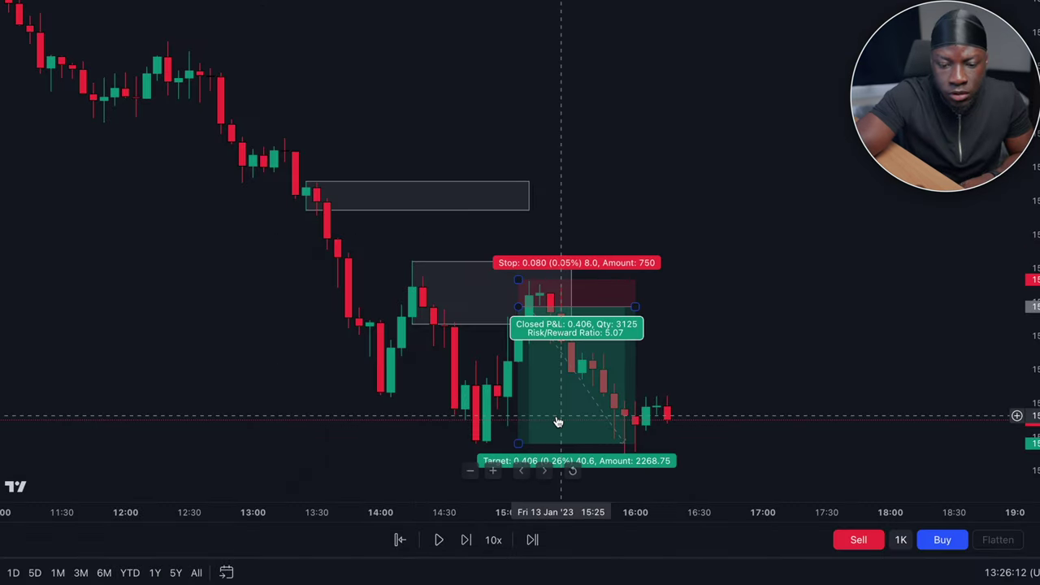
# - Play the candle replay onward from 16:15 on 13 January
pyautogui.click(439, 540)
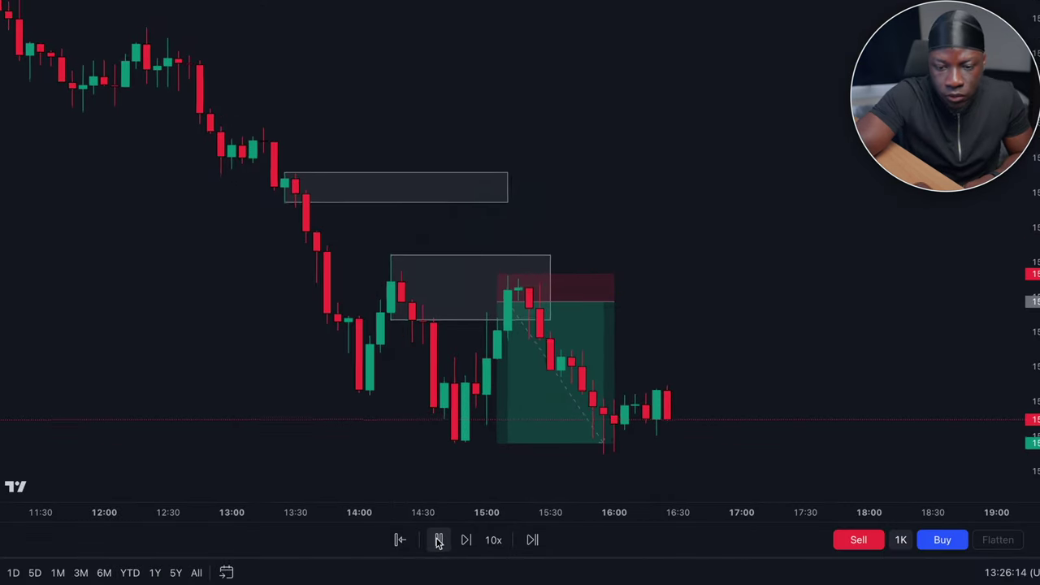